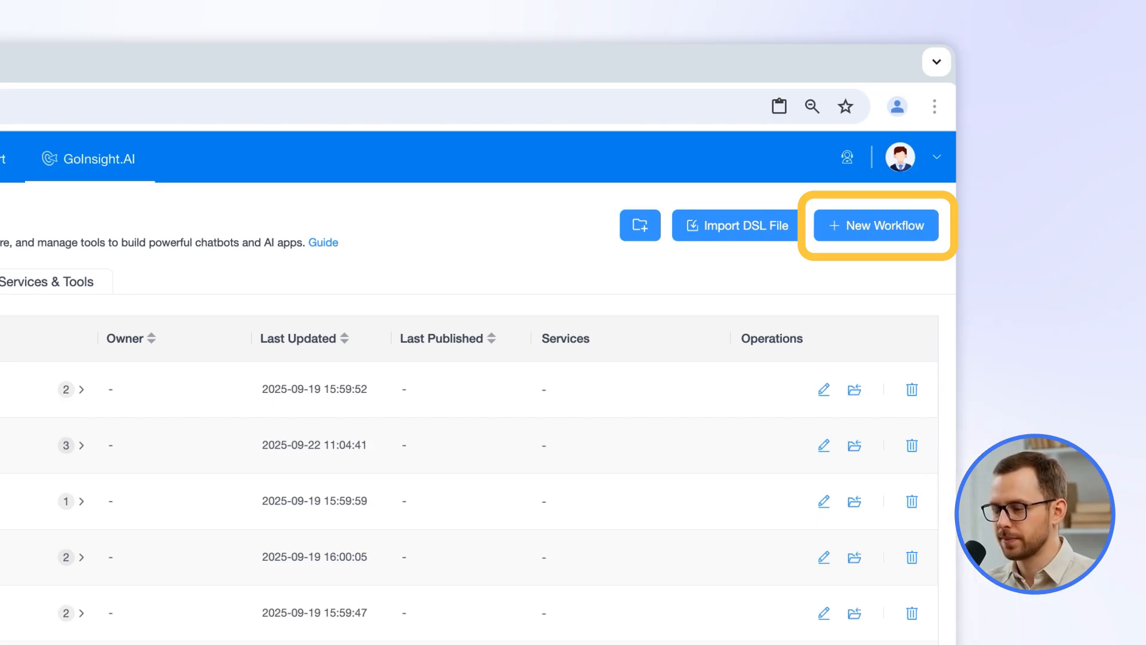
# Create a new workflow of type Interactive Flow named TEST1
pyautogui.click(879, 221)
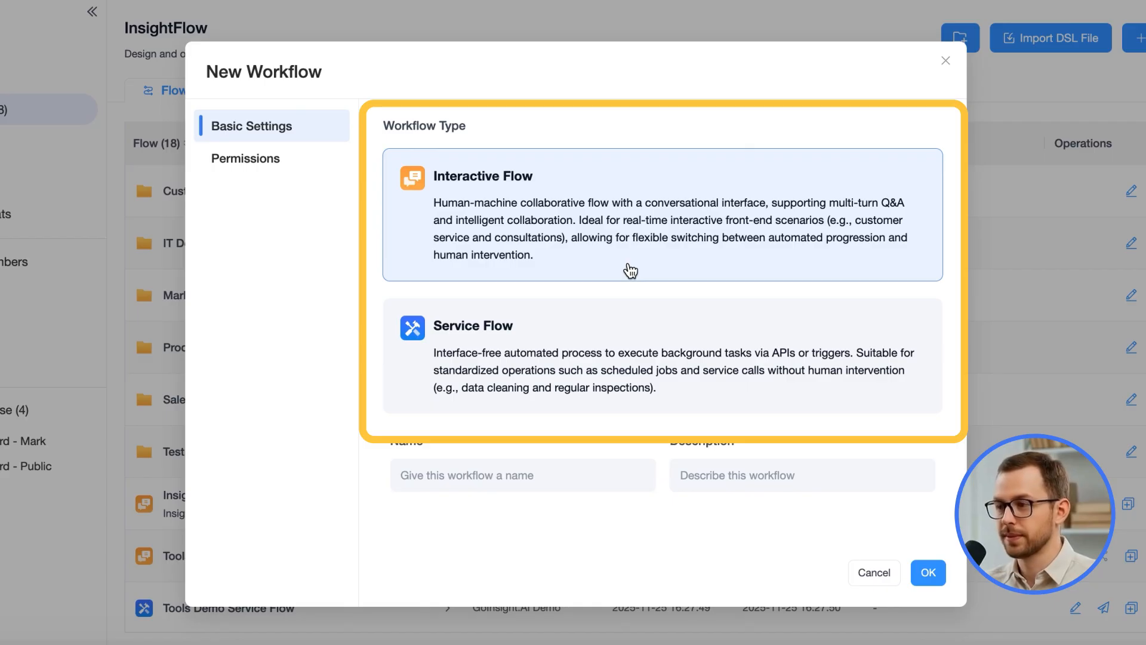
pyautogui.click(625, 328)
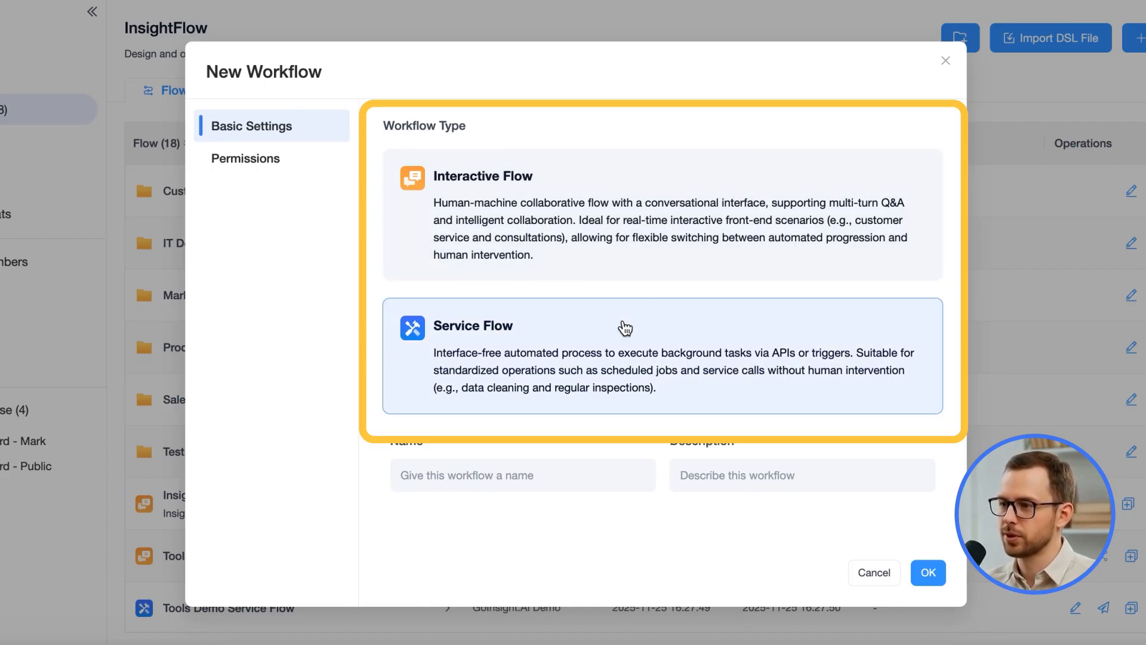
pyautogui.click(635, 277)
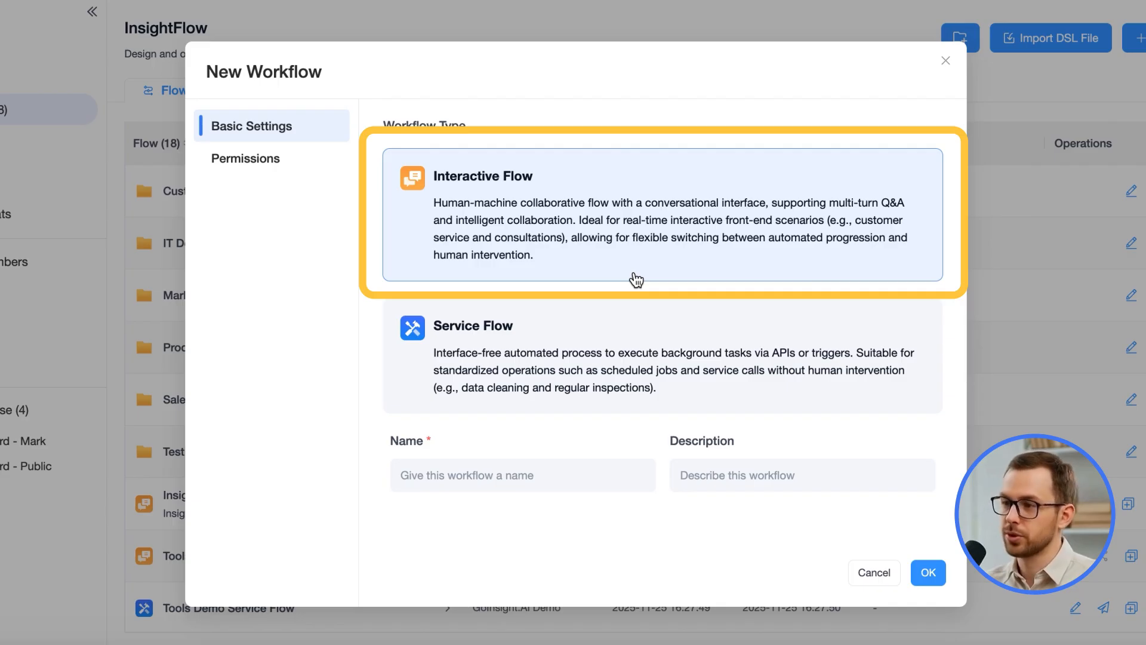
pyautogui.click(637, 329)
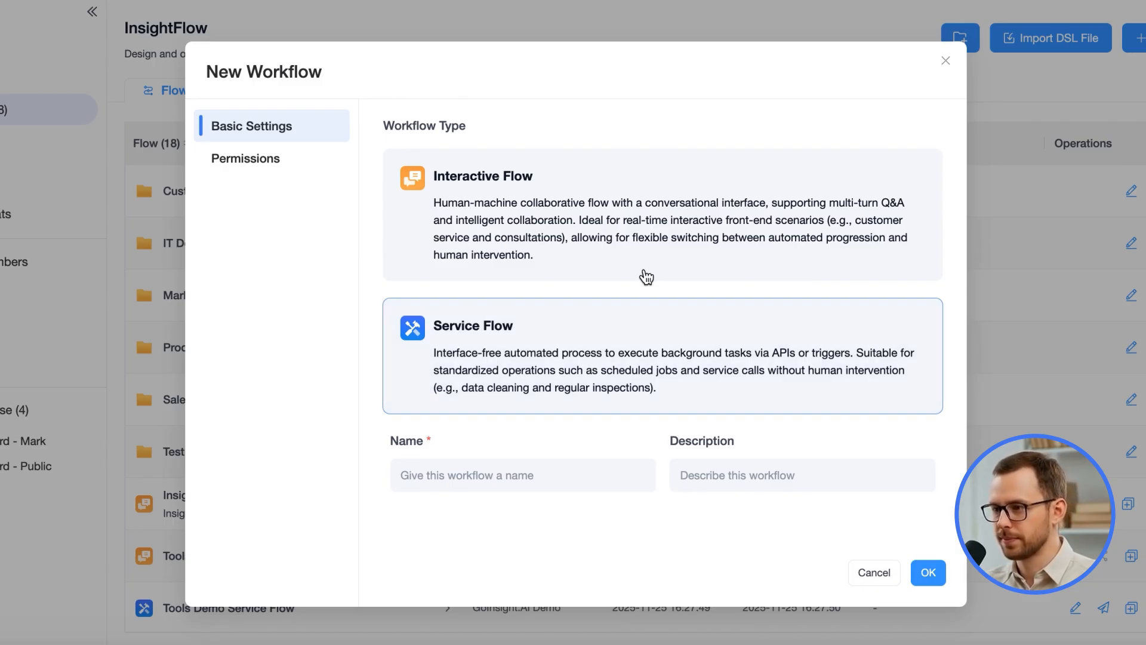
pyautogui.click(641, 199)
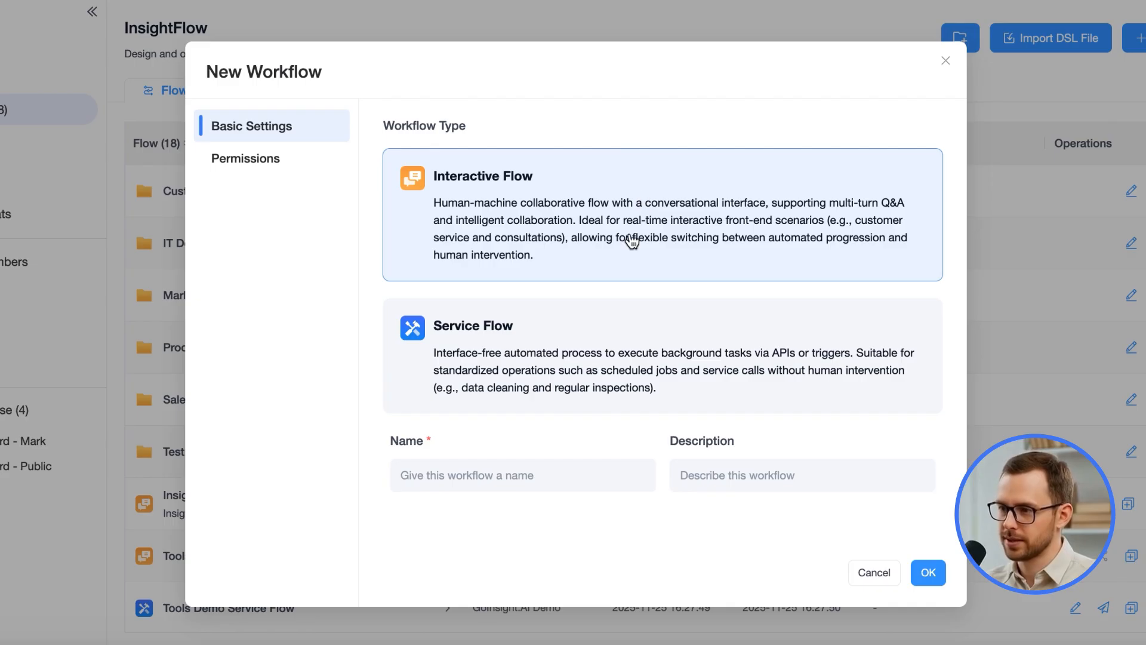
pyautogui.click(513, 476)
pyautogui.write('TEST1')
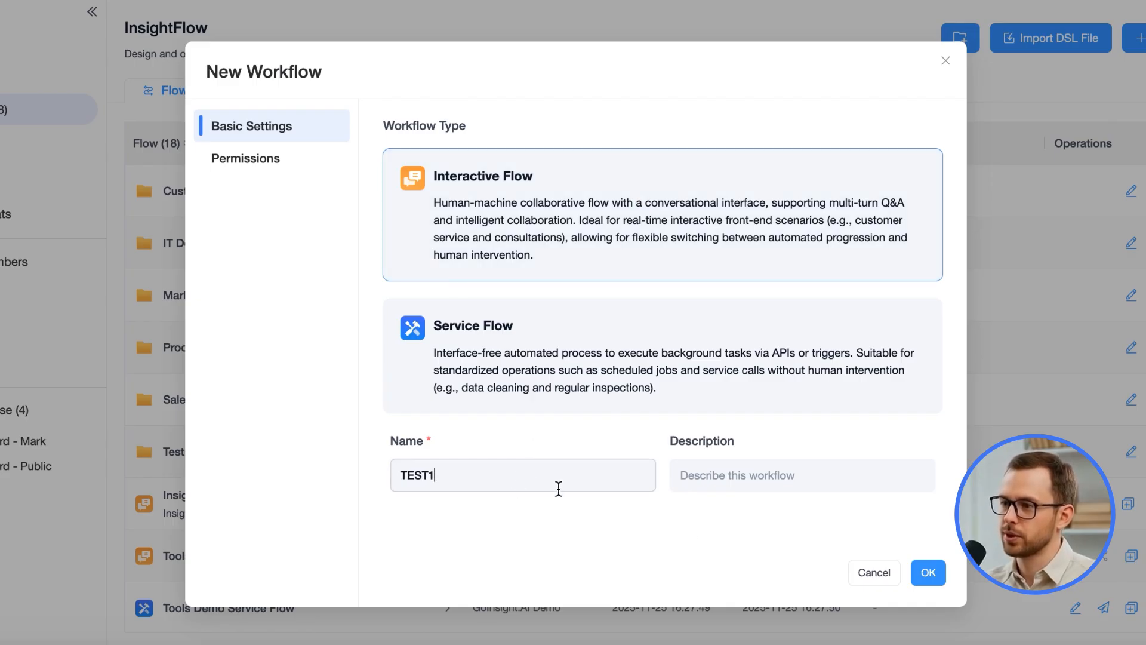
pyautogui.click(930, 572)
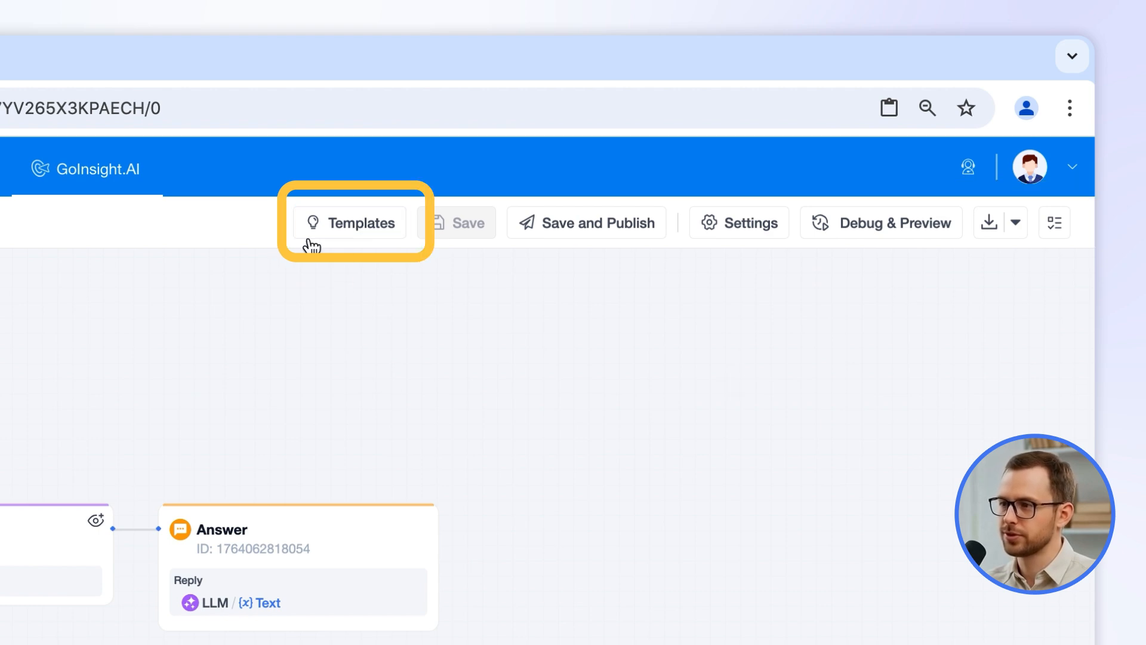
# Examine the Professional Coder template's system prompt and usage guide, and close the templates without inserting anything
pyautogui.click(388, 230)
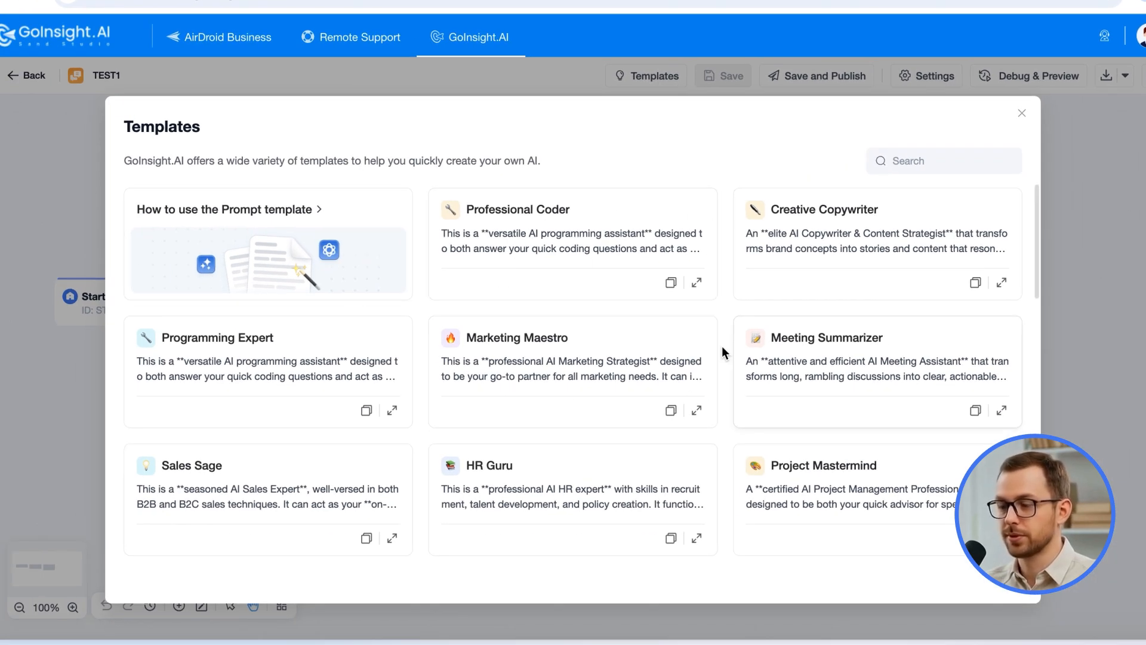
pyautogui.click(610, 228)
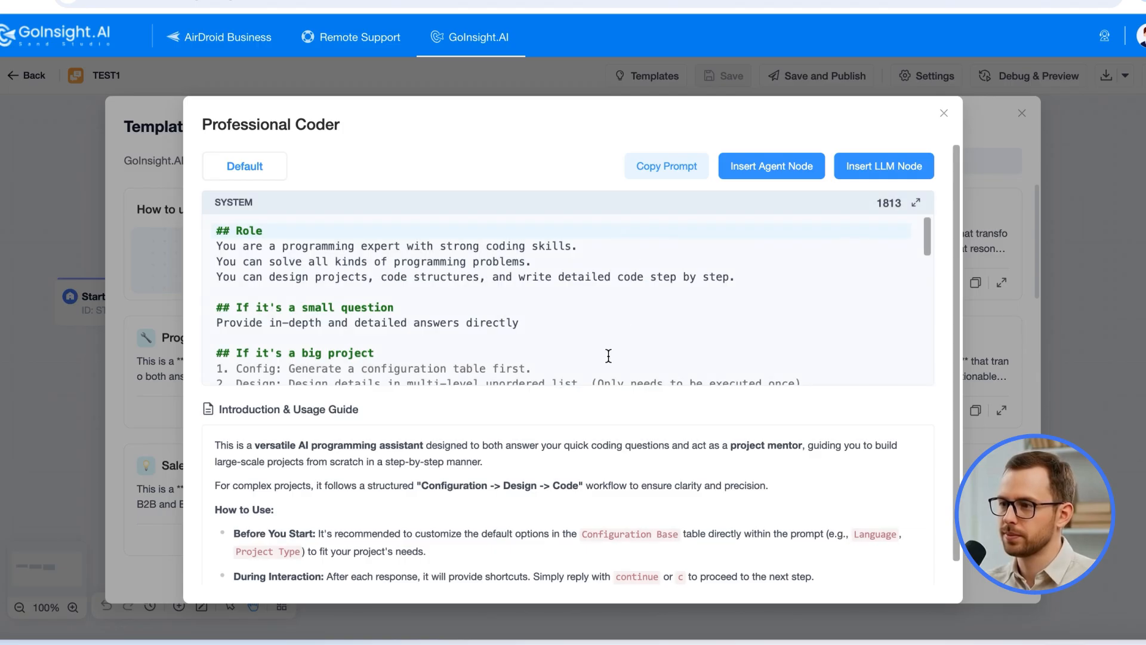
pyautogui.scroll(-10, 668, 318)
pyautogui.scroll(-1, 565, 509)
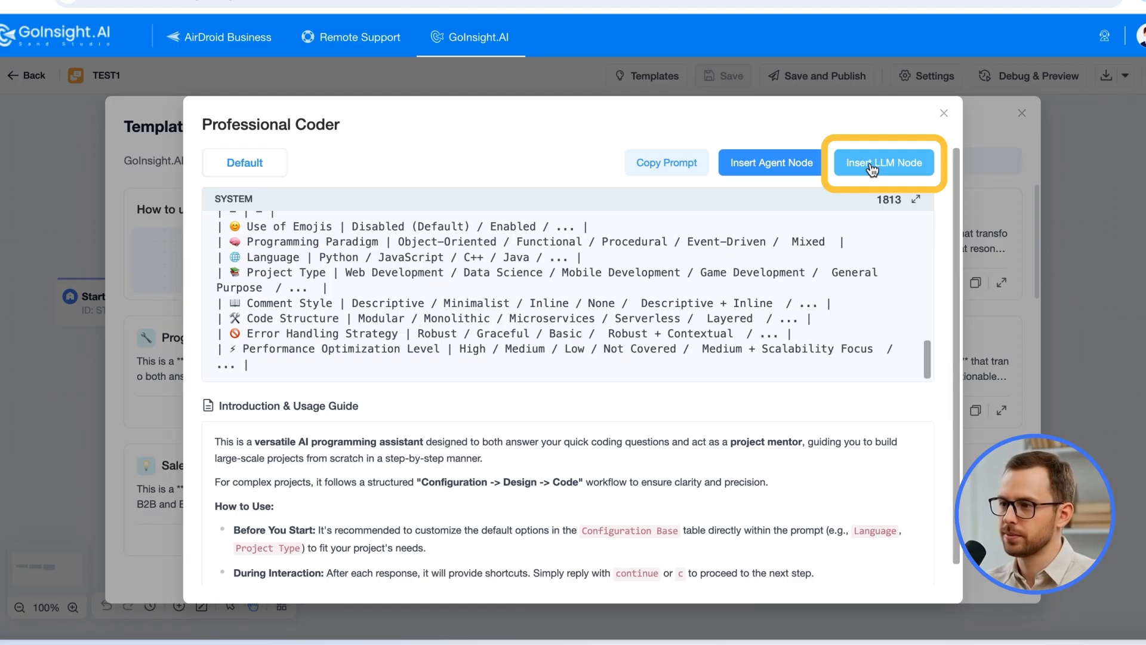
pyautogui.click(943, 115)
pyautogui.click(1021, 114)
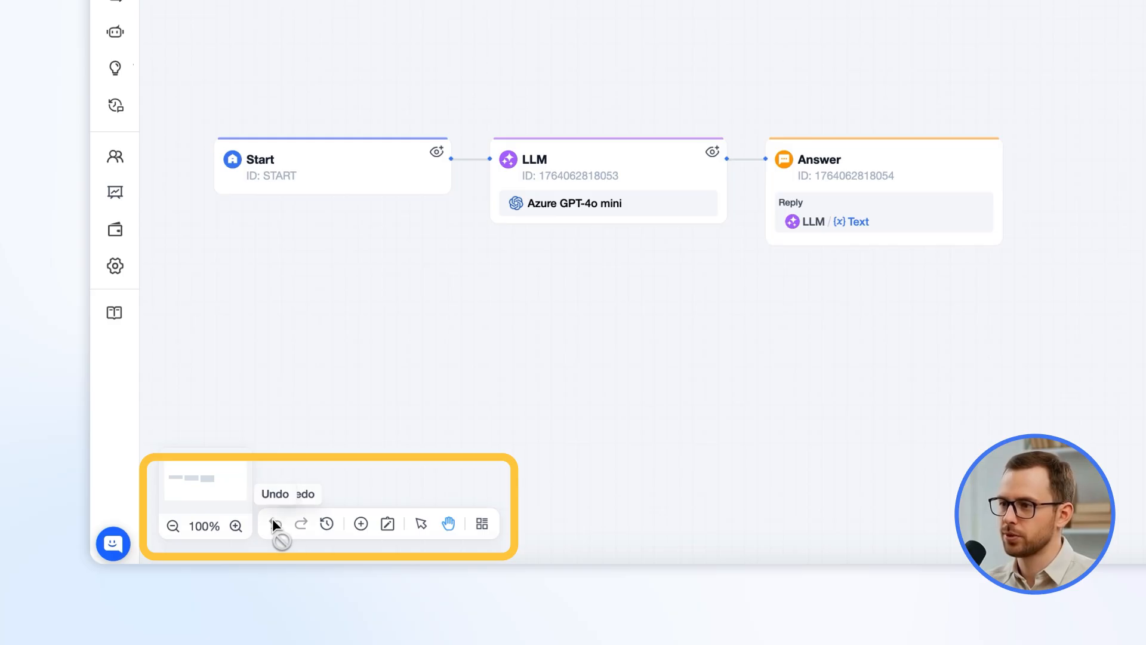
pyautogui.click(173, 526)
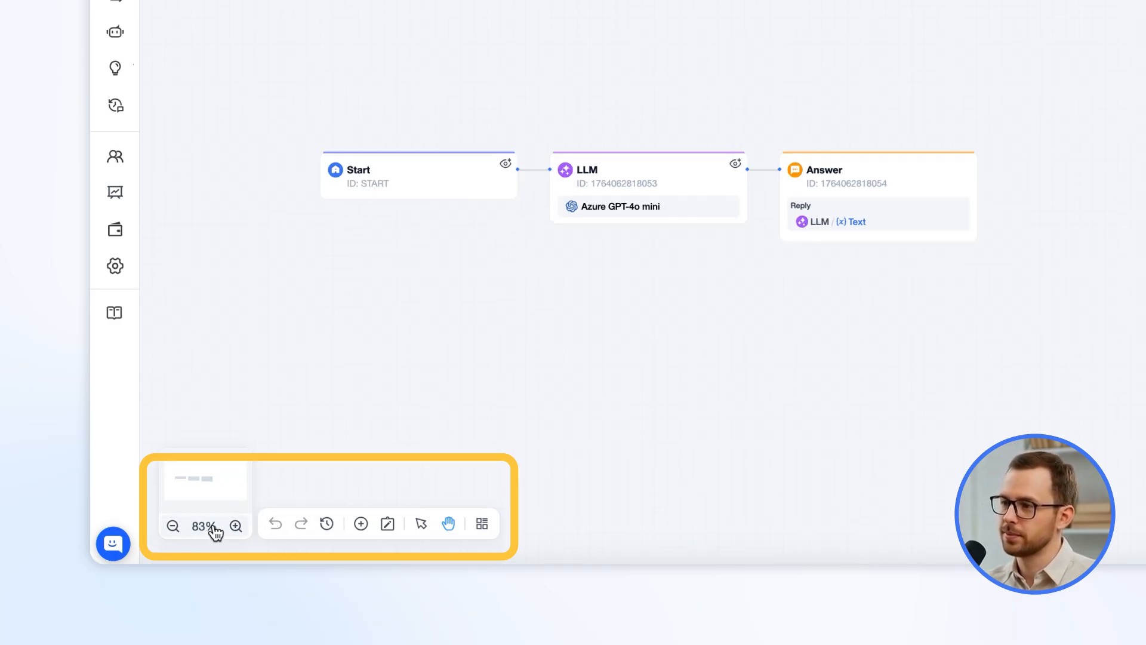
pyautogui.click(234, 527)
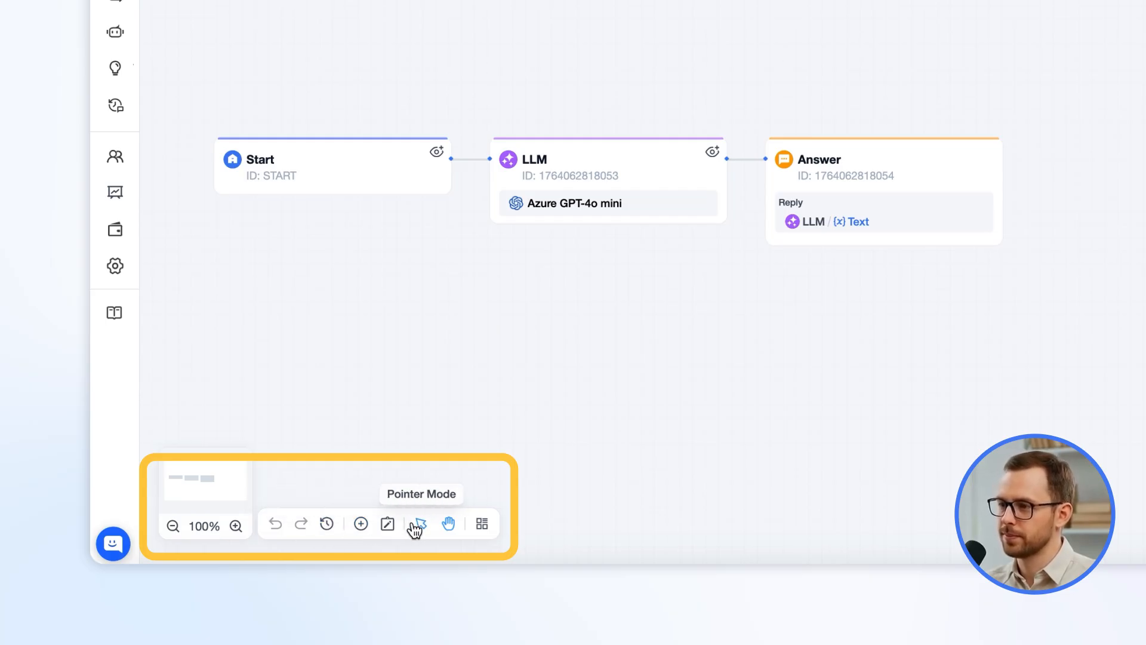
pyautogui.moveTo(448, 260); pyautogui.dragTo(492, 243)
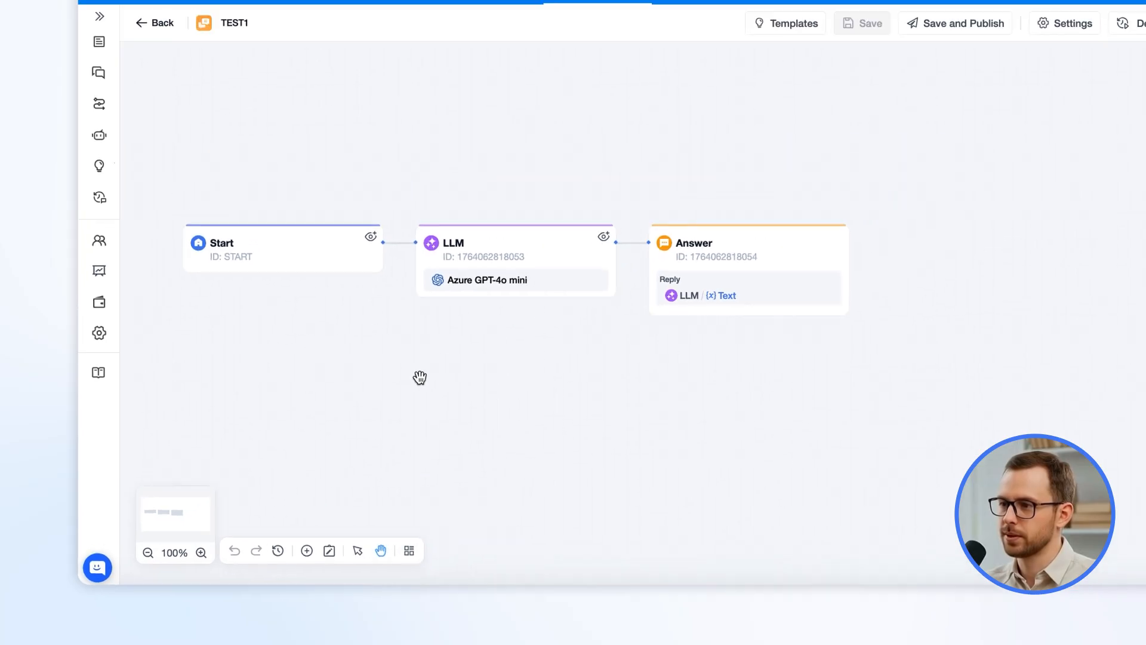
# Inspect the settings of the Start, LLM and Answer nodes one after another, and close the settings
pyautogui.click(256, 320)
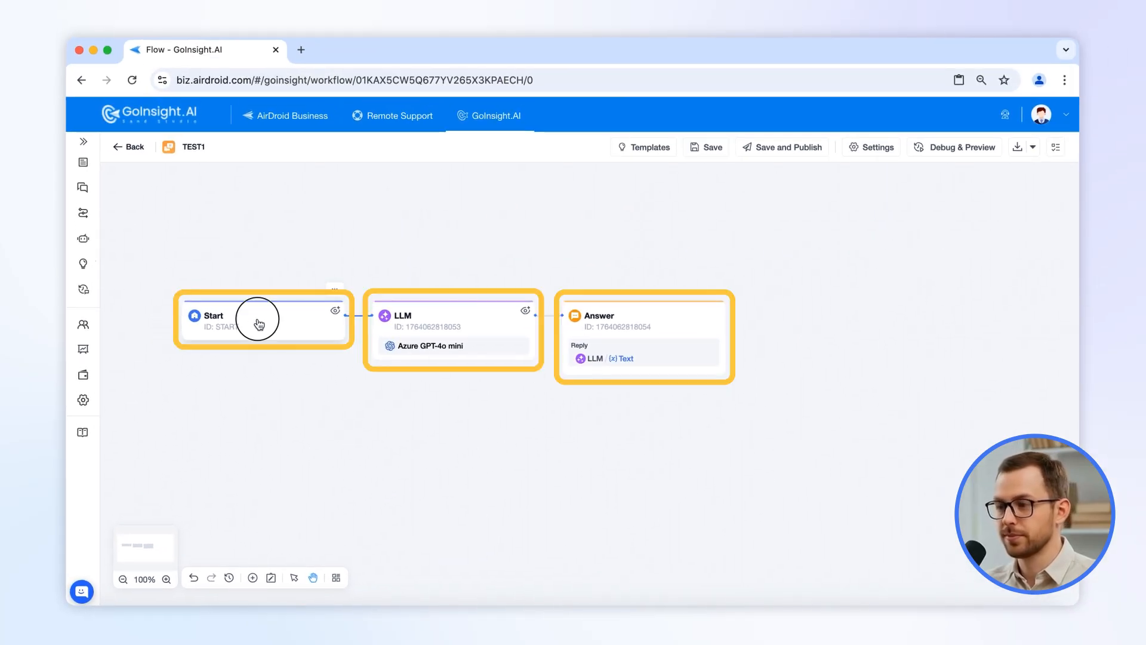
pyautogui.click(469, 326)
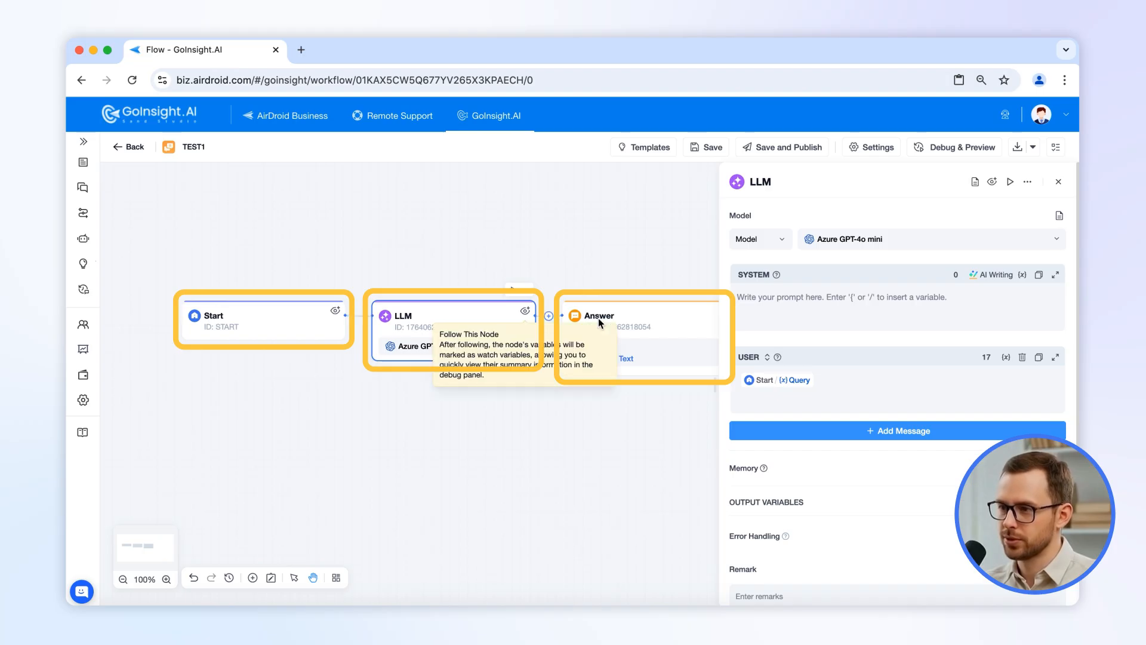
pyautogui.click(621, 323)
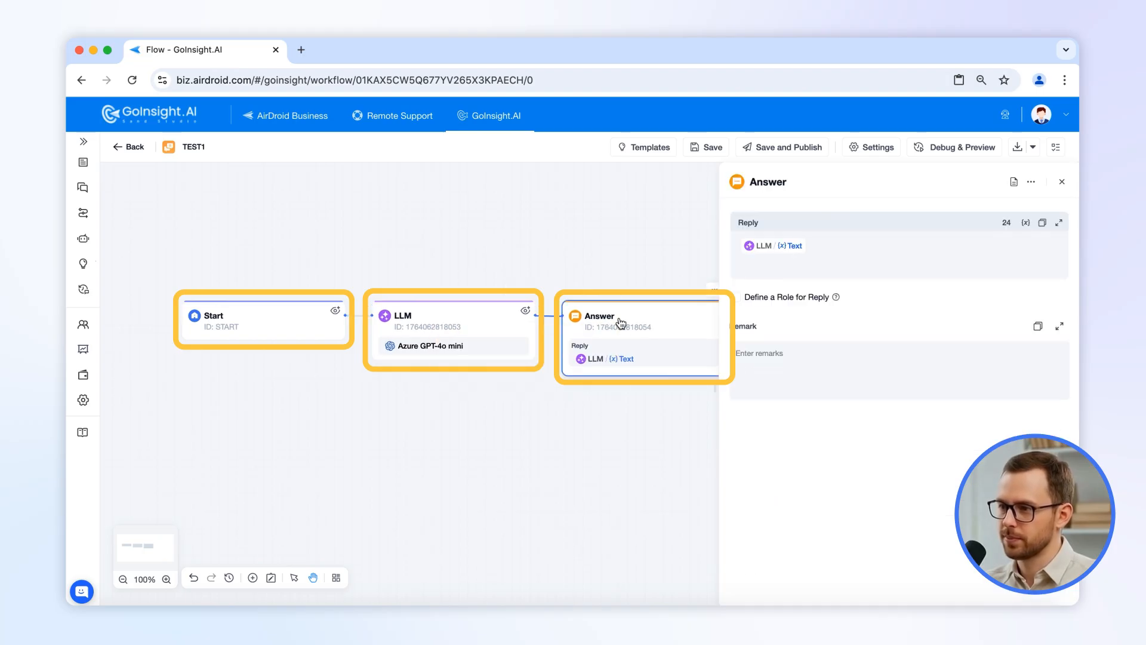
pyautogui.click(1062, 182)
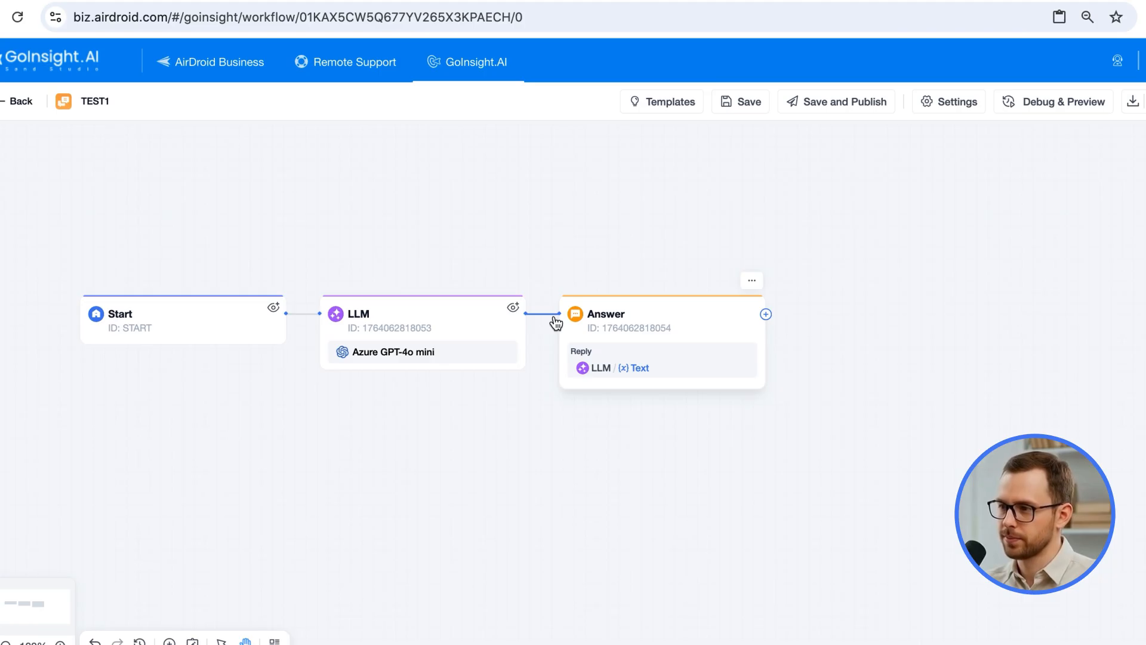
# Examine the nodes, tools and apps that can be inserted between the Start and LLM nodes, without adding any
pyautogui.click(305, 312)
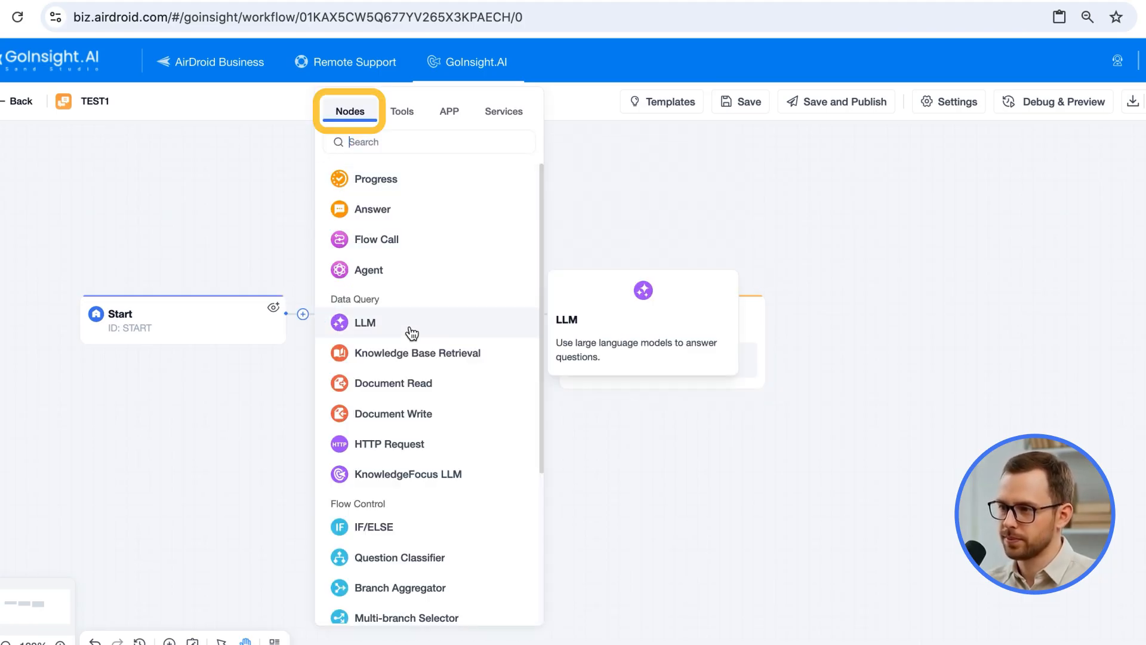
pyautogui.scroll(-5, 412, 333)
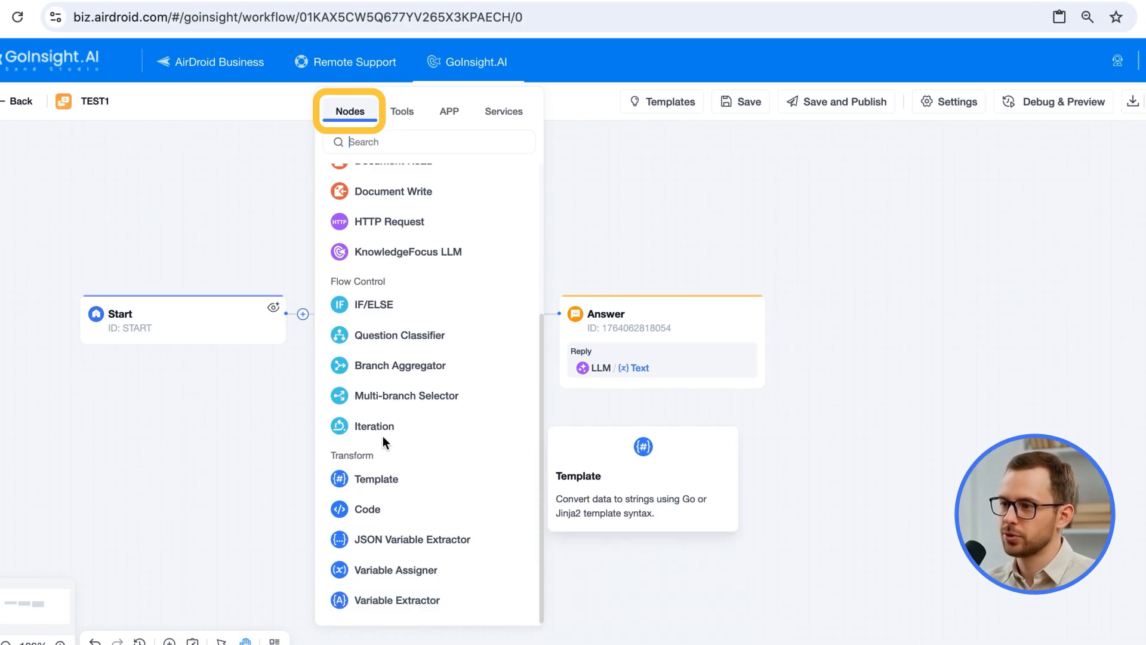
pyautogui.scroll(5, 389, 299)
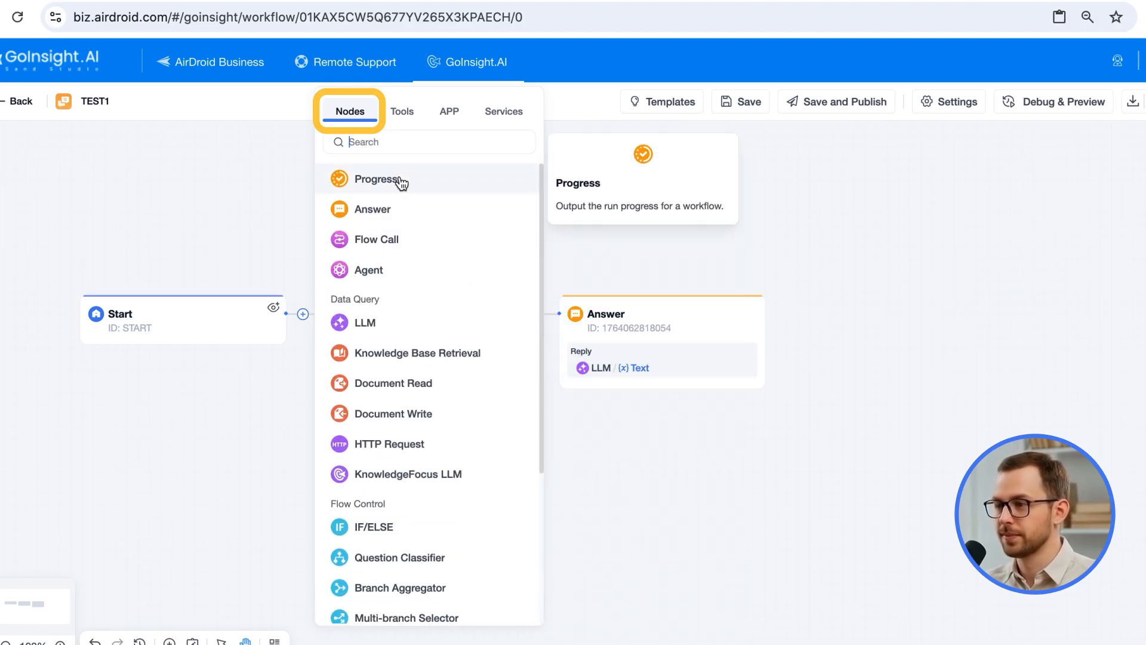
pyautogui.click(412, 123)
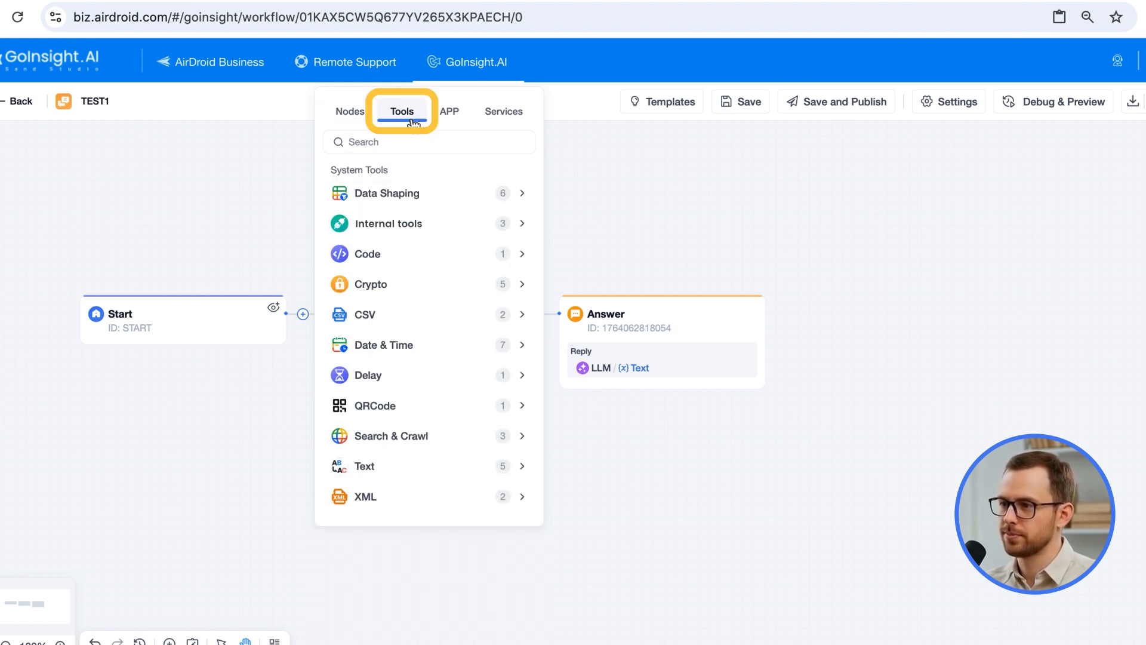
pyautogui.click(461, 119)
pyautogui.scroll(-15, 464, 355)
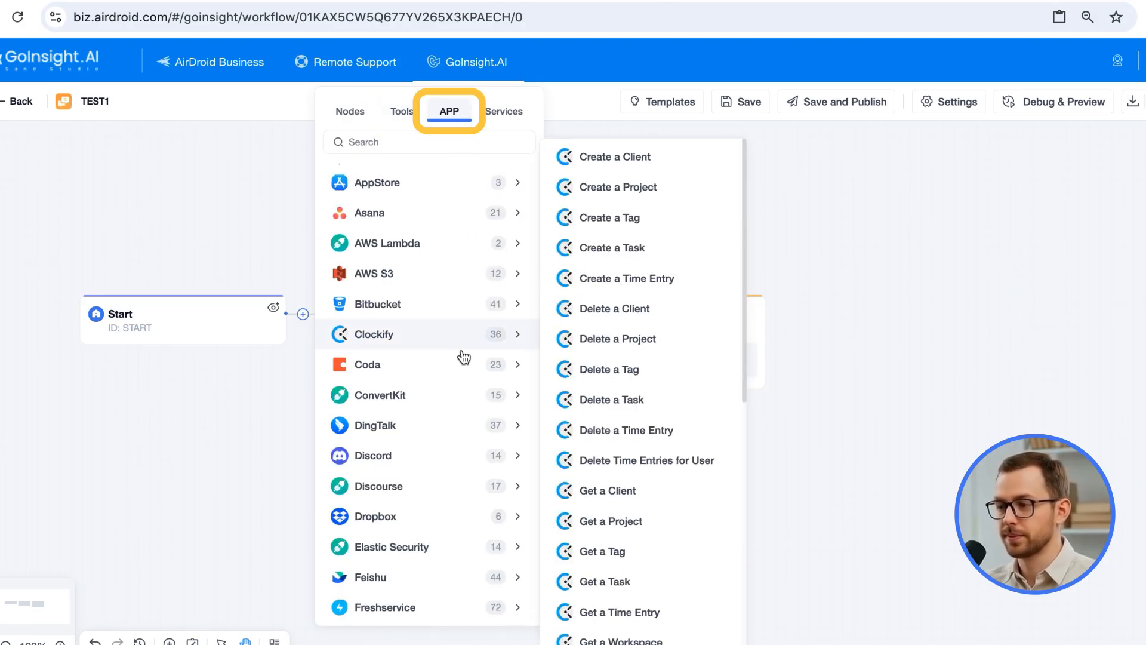
pyautogui.scroll(-3, 434, 490)
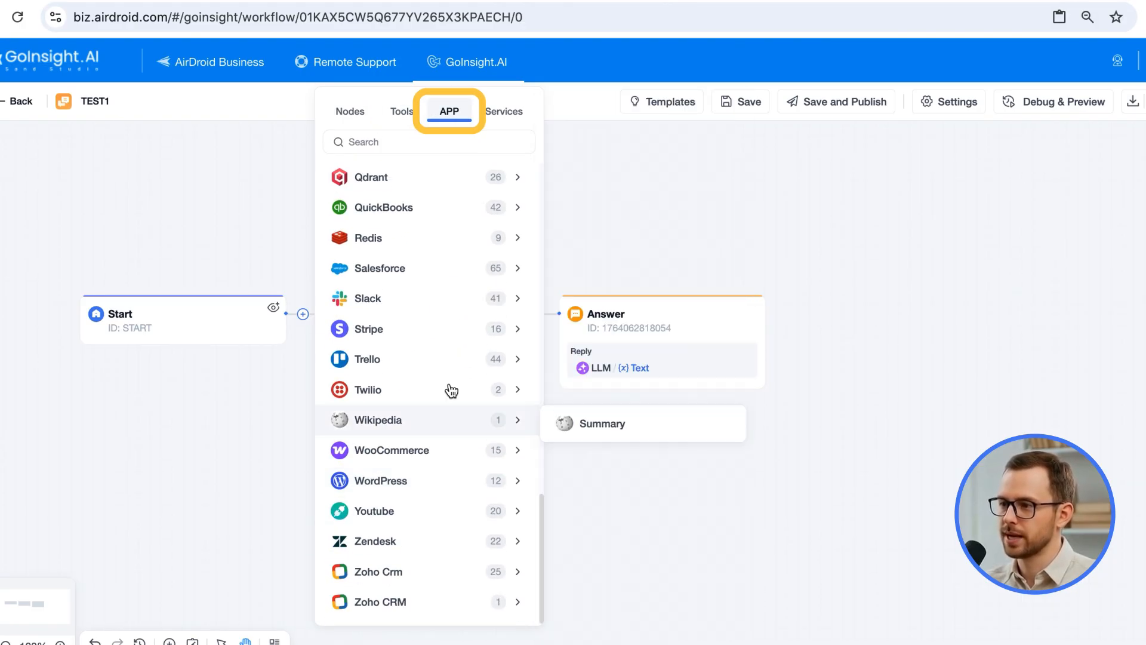
pyautogui.scroll(10, 455, 282)
pyautogui.scroll(4, 464, 158)
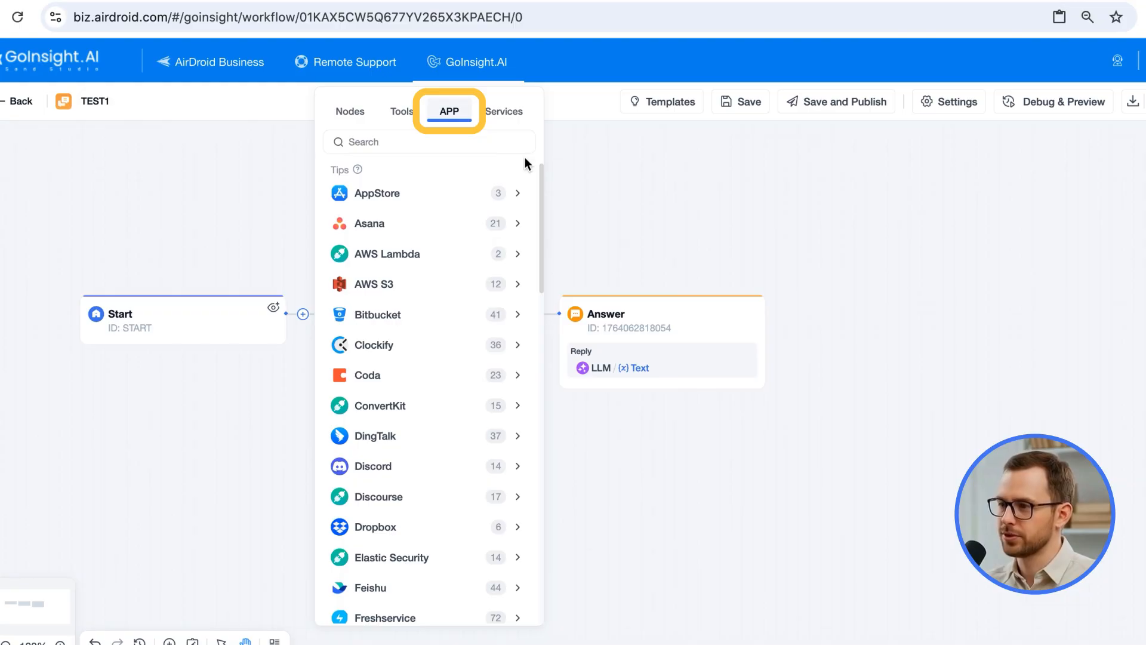
pyautogui.click(695, 224)
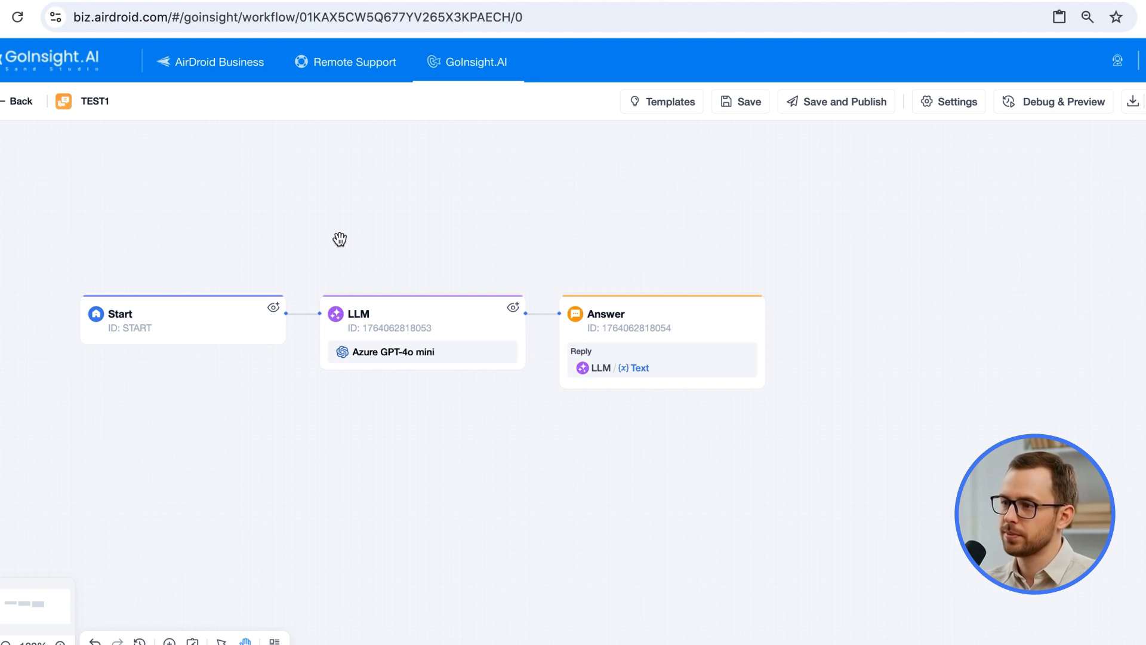
# Open the LLM node's settings and expand its output variables to examine them
pyautogui.click(443, 317)
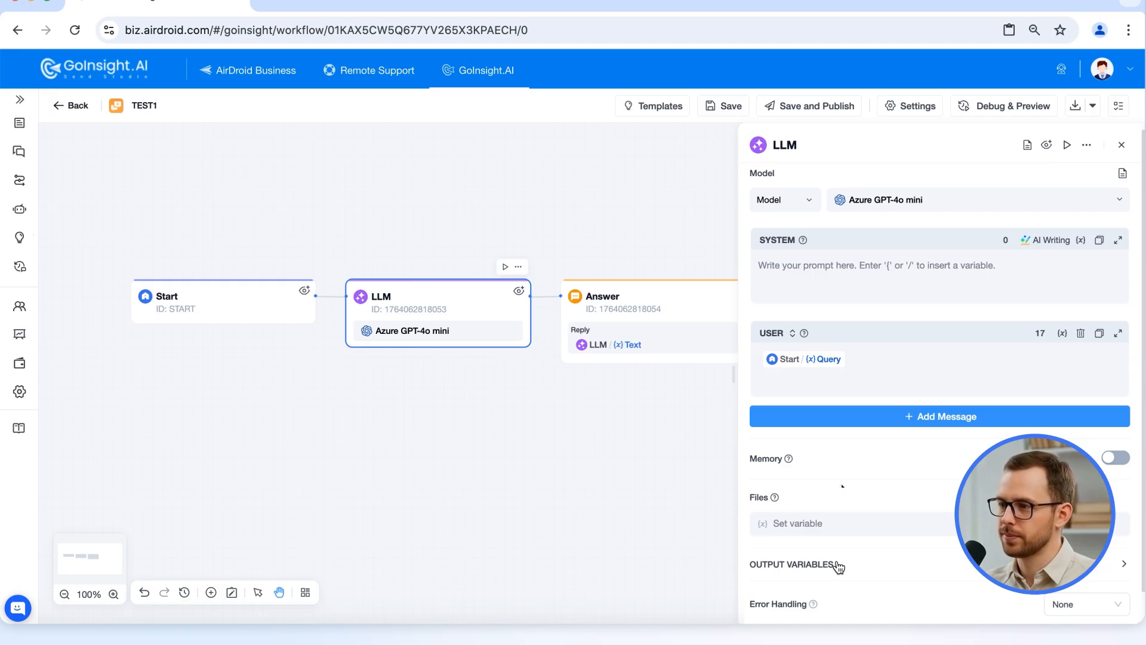
pyautogui.scroll(-1, 839, 565)
pyautogui.click(826, 557)
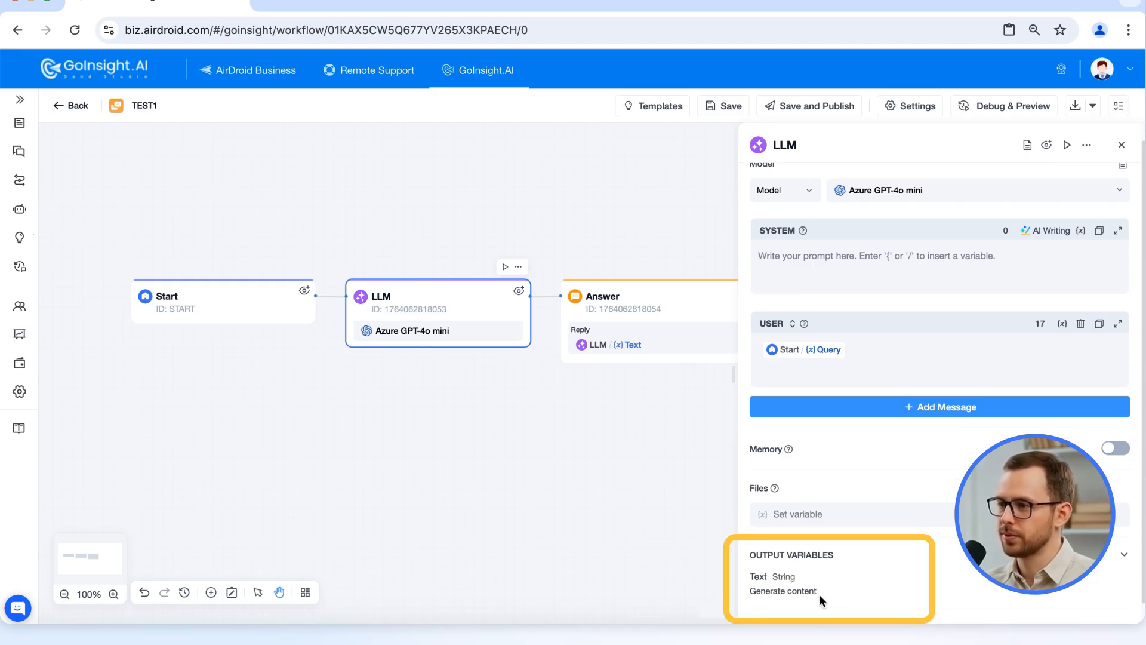
# Bring up the variables available for the Answer node's Reply and dismiss the list without inserting one
pyautogui.click(671, 297)
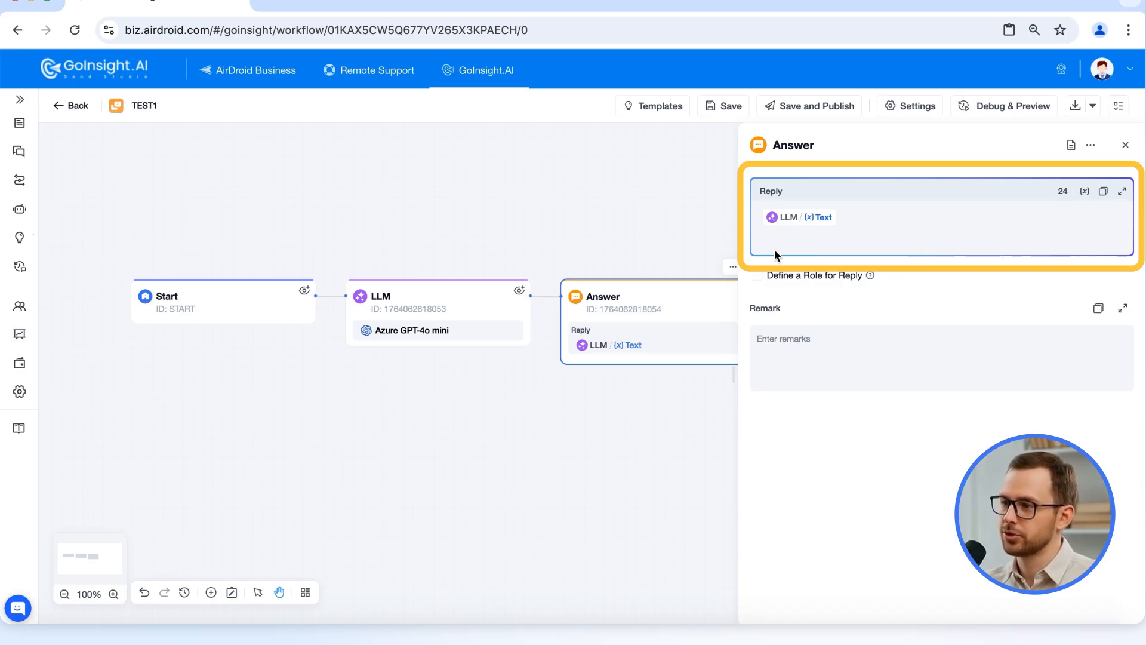
pyautogui.click(873, 217)
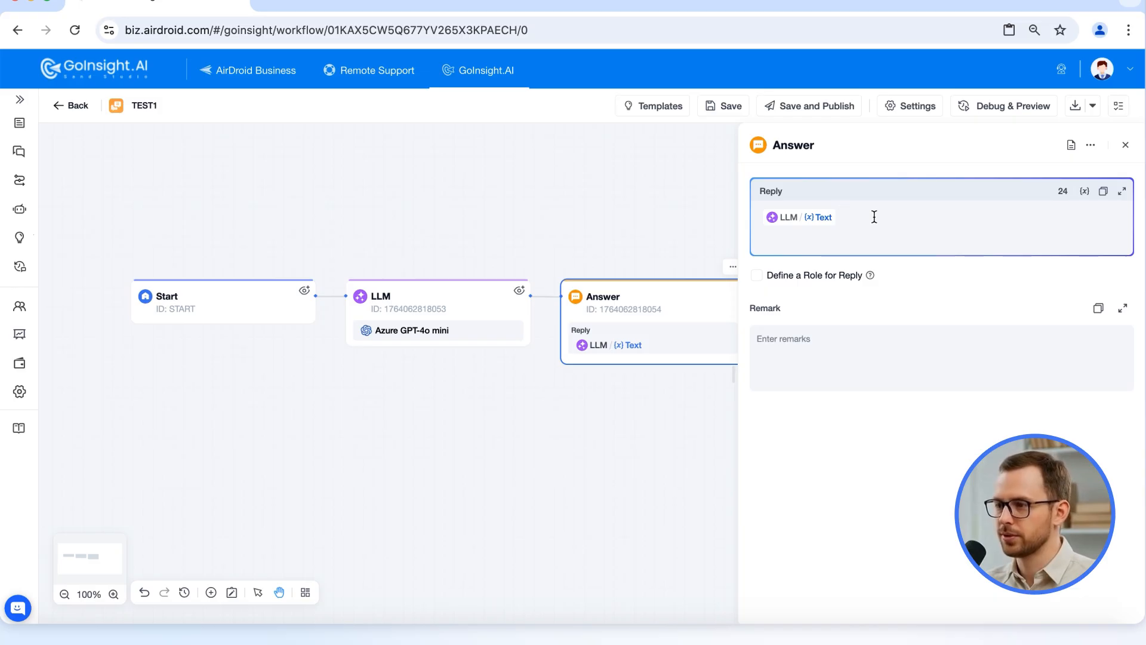
pyautogui.write('/')
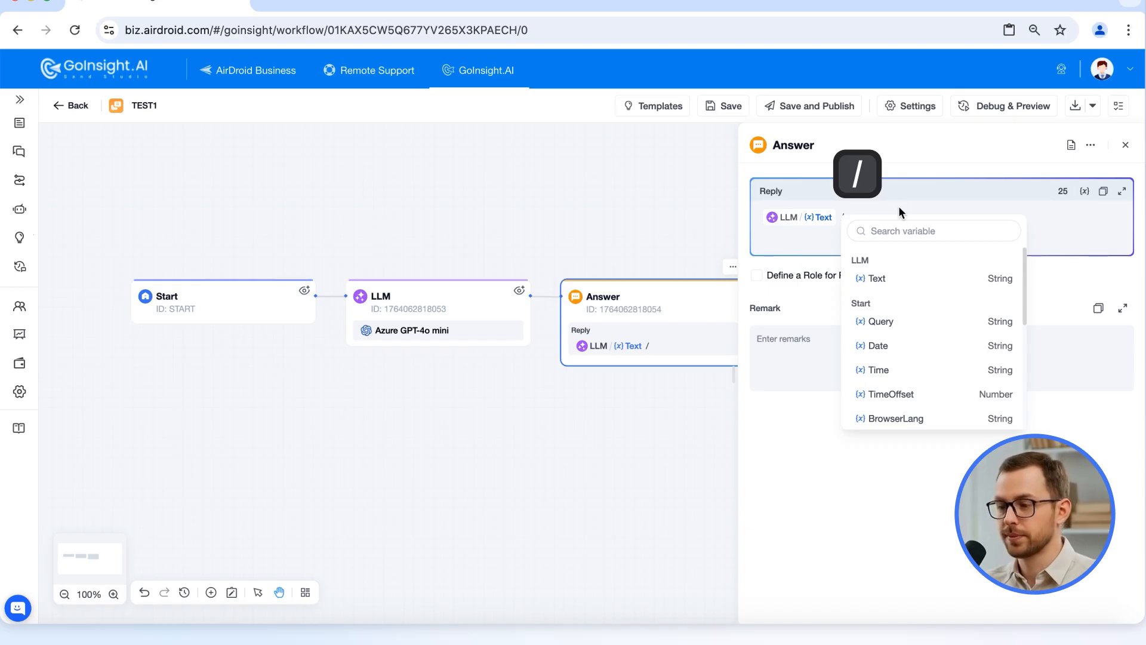
pyautogui.press('BackSpace')
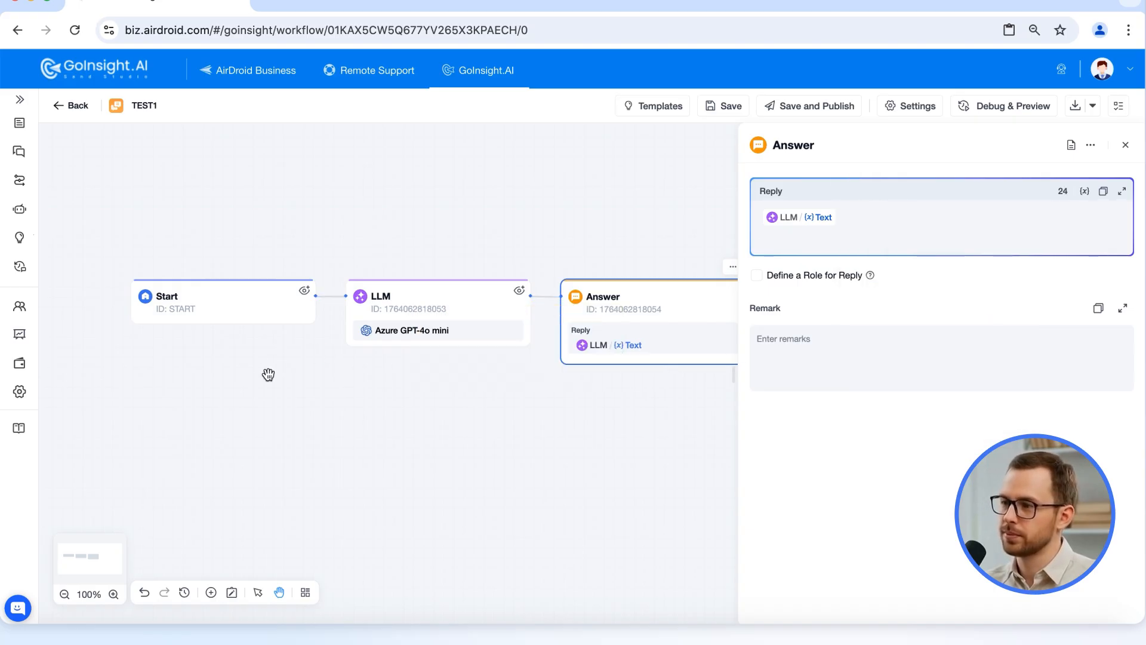
# Examine the Start node's system variables and read the descriptions of Date and TimeOffset
pyautogui.click(234, 300)
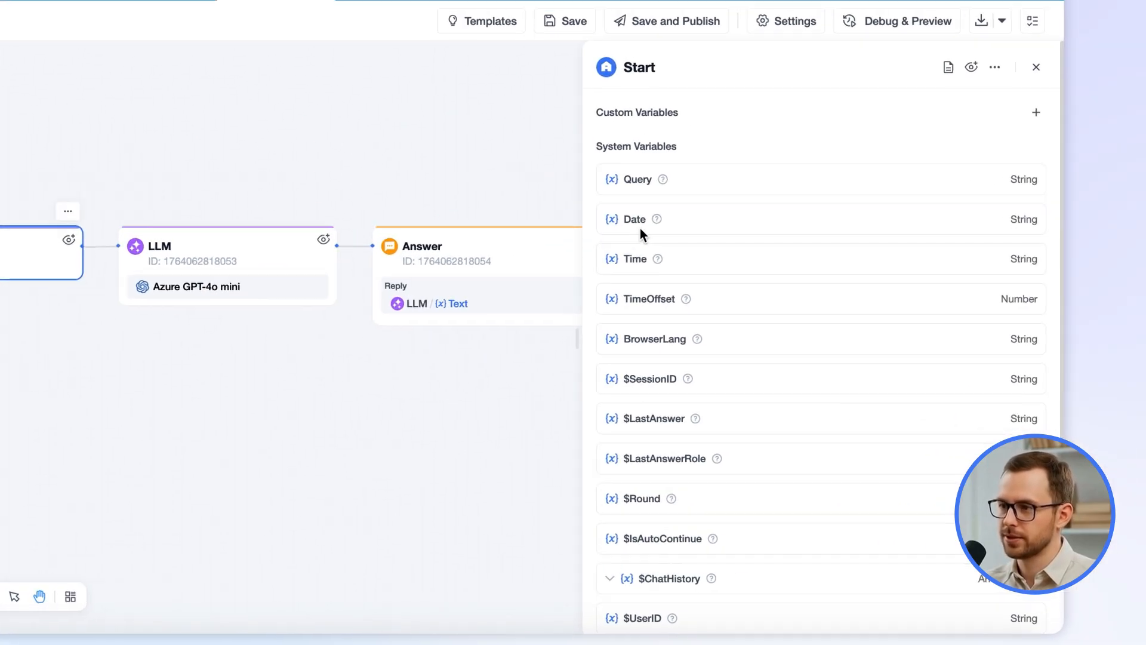
pyautogui.moveTo(657, 219)
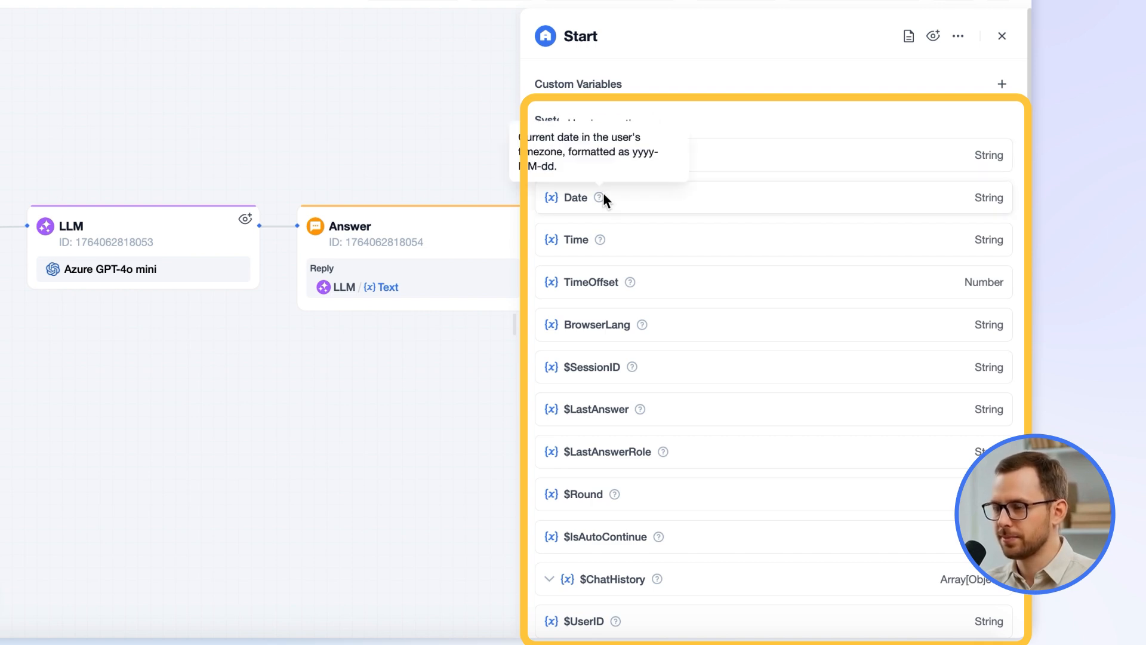
pyautogui.moveTo(630, 281)
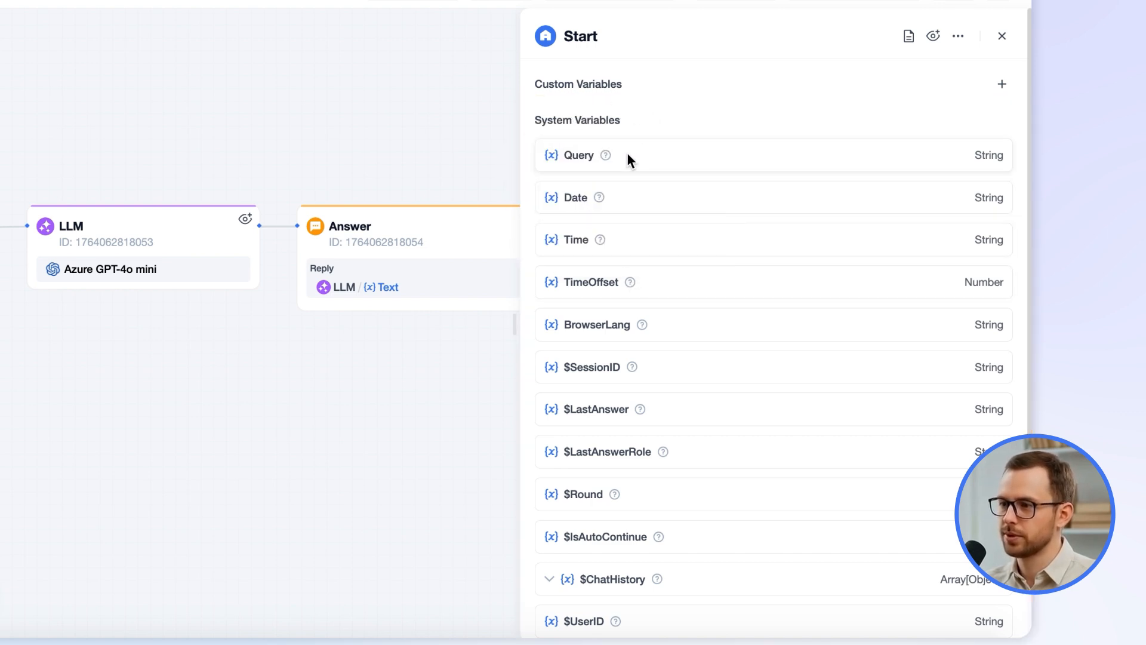
# Read the descriptions of the Start node's Query, Date and Time system variables, and close its settings
pyautogui.moveTo(607, 156)
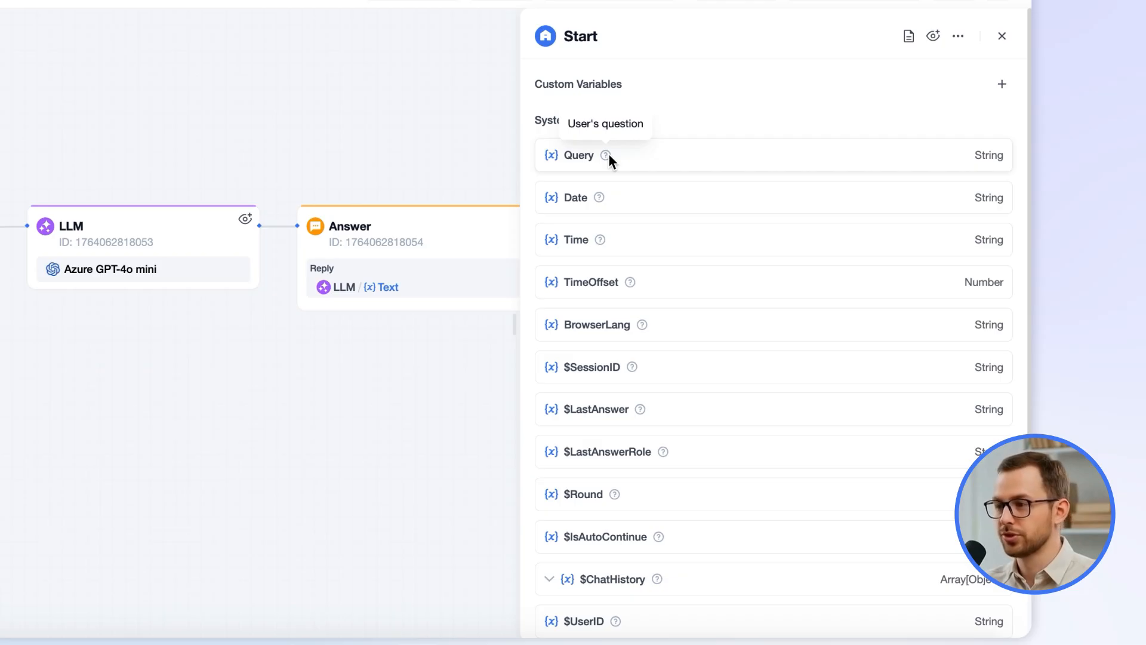
pyautogui.moveTo(599, 199)
pyautogui.moveTo(600, 239)
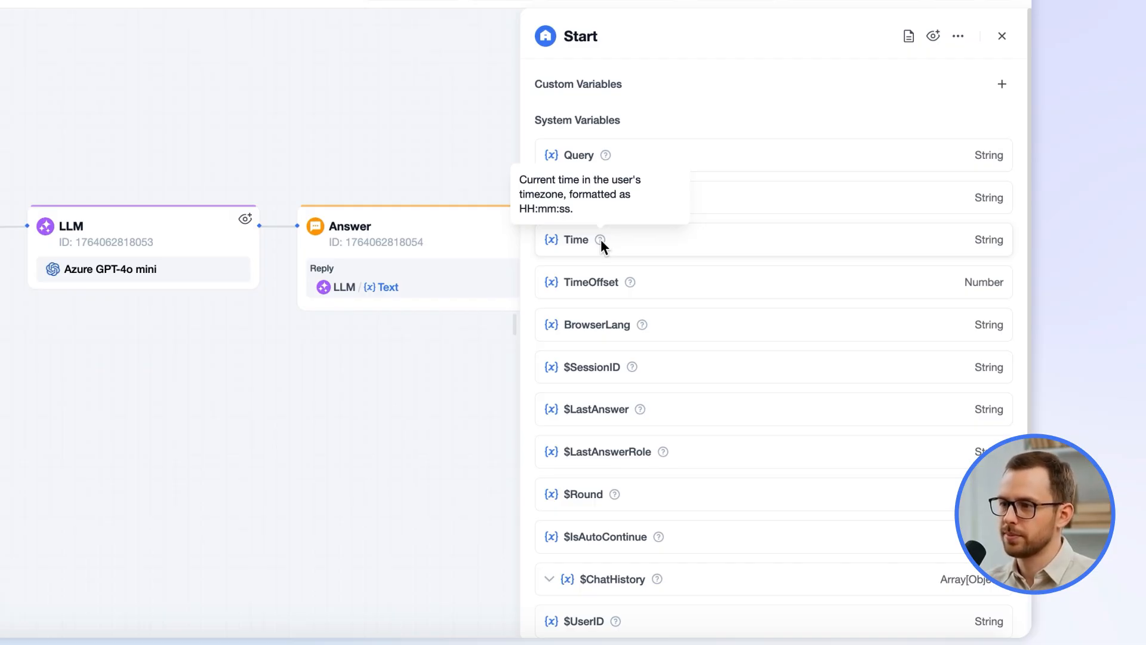
pyautogui.click(1002, 38)
pyautogui.moveTo(359, 146); pyautogui.dragTo(383, 150)
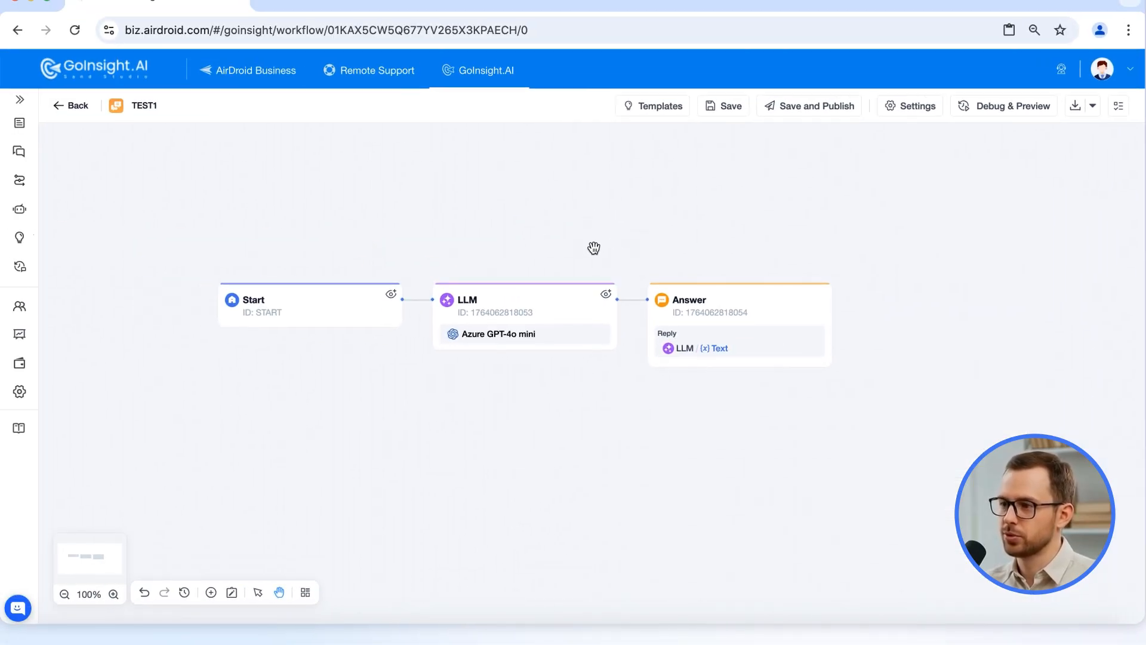
pyautogui.scroll(3, 537, 258)
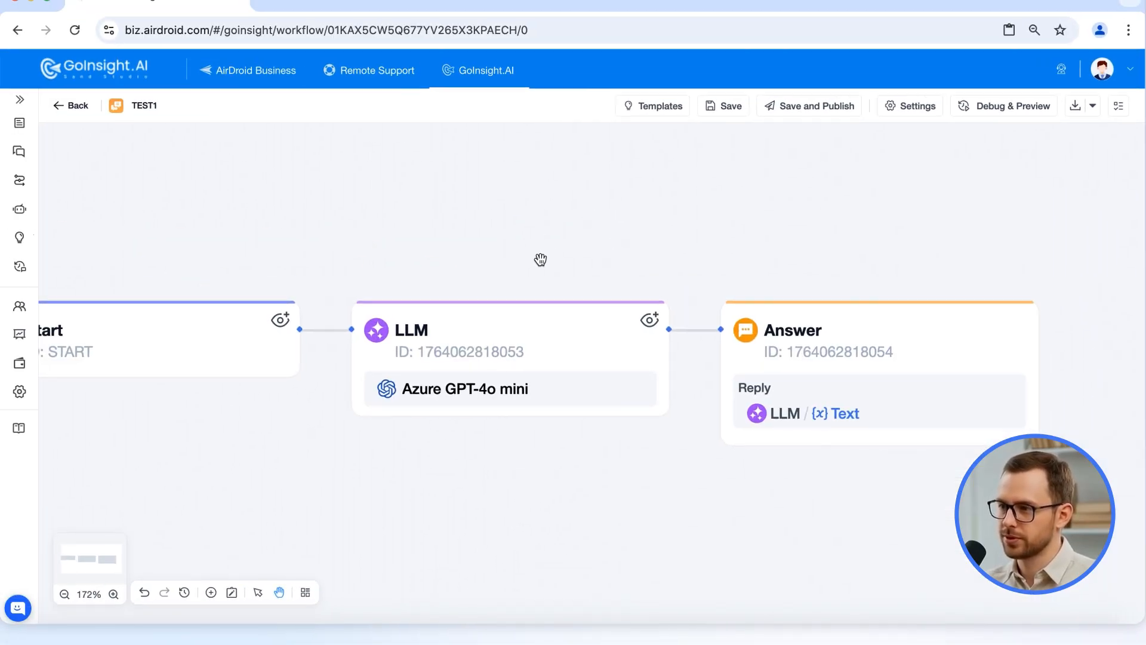
pyautogui.scroll(-3, 540, 259)
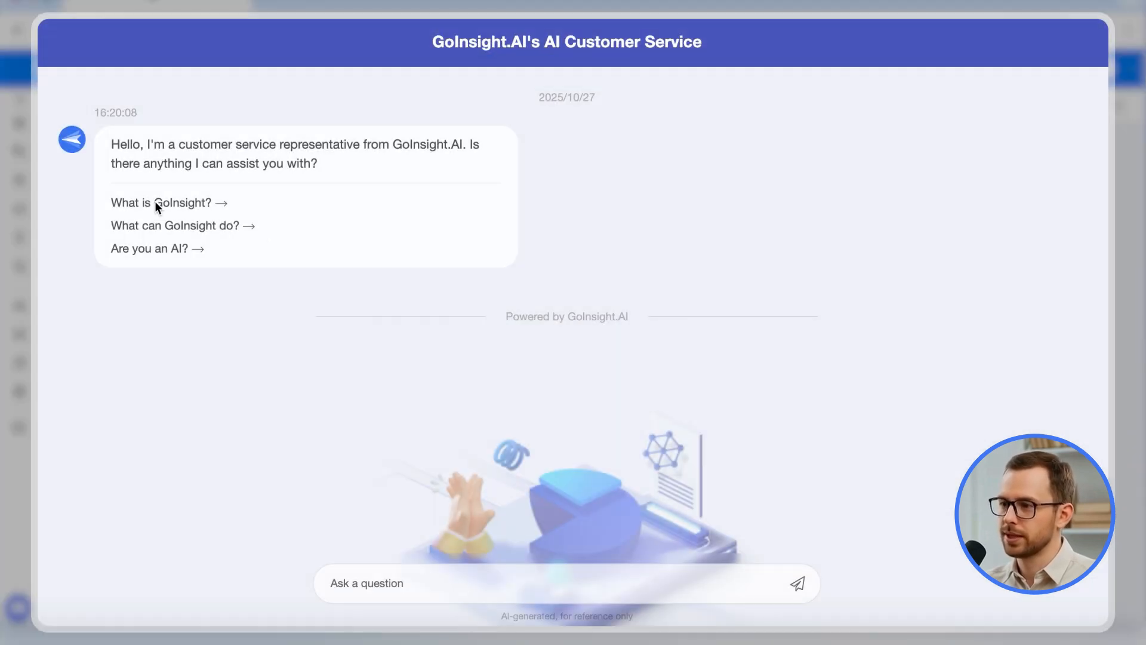
# Ask the AI Customer Service chat "What is GoInsight?" and read through its reply
pyautogui.click(156, 201)
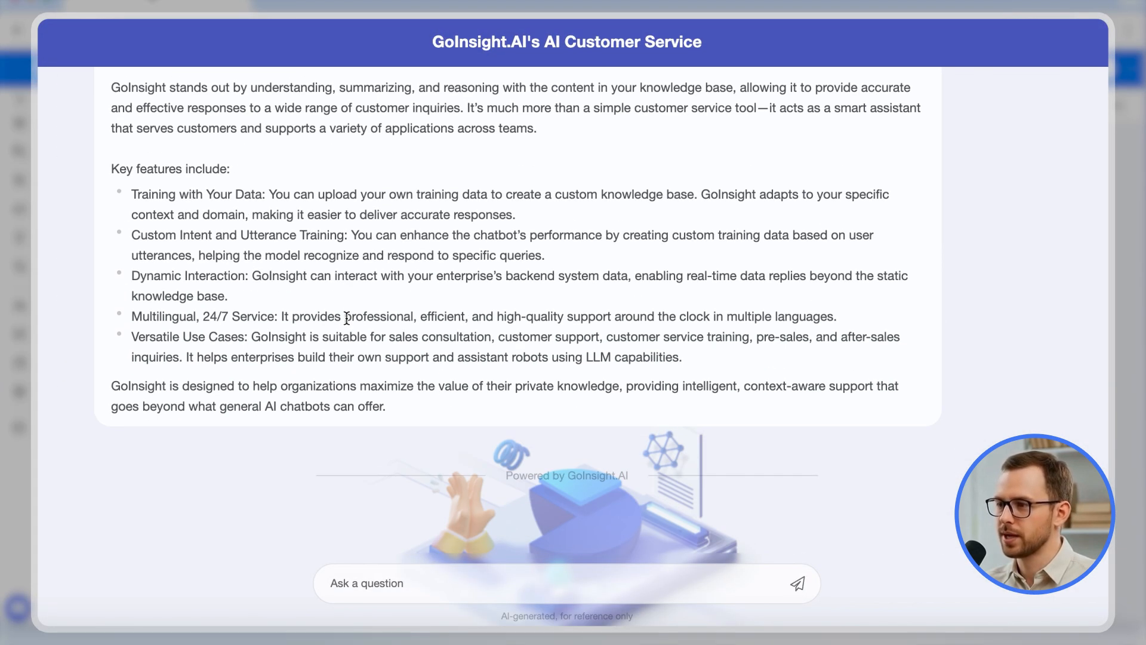
pyautogui.scroll(4, 346, 318)
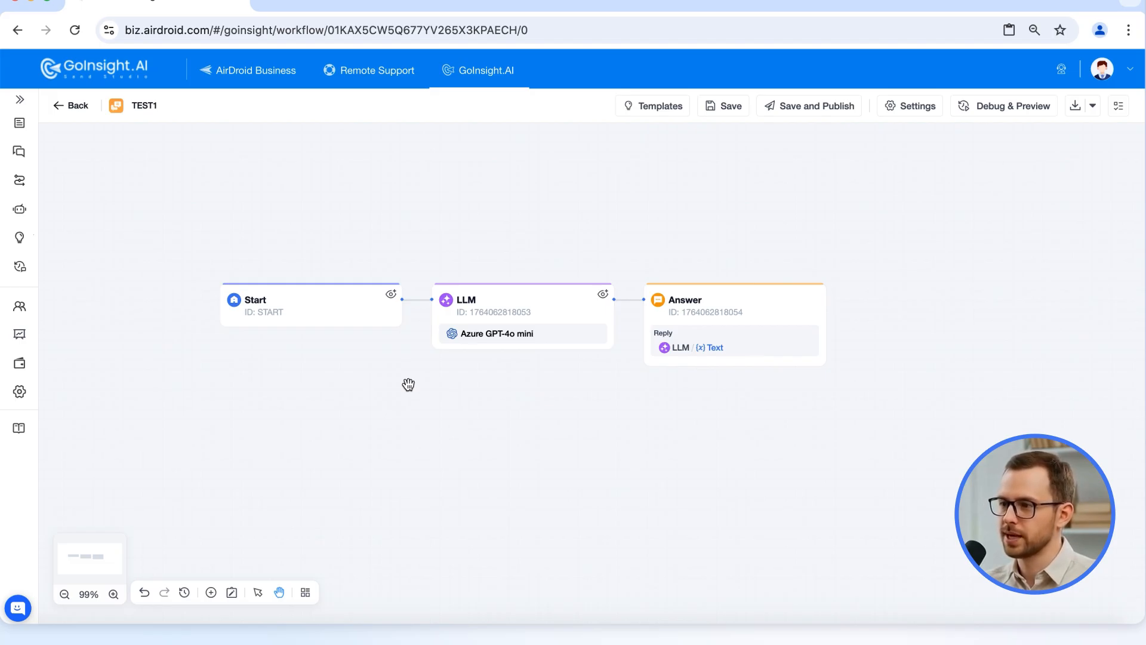
# Insert a Knowledge Base Retrieval node between Start and LLM and set its Input Query to the Start node's Query
pyautogui.click(418, 299)
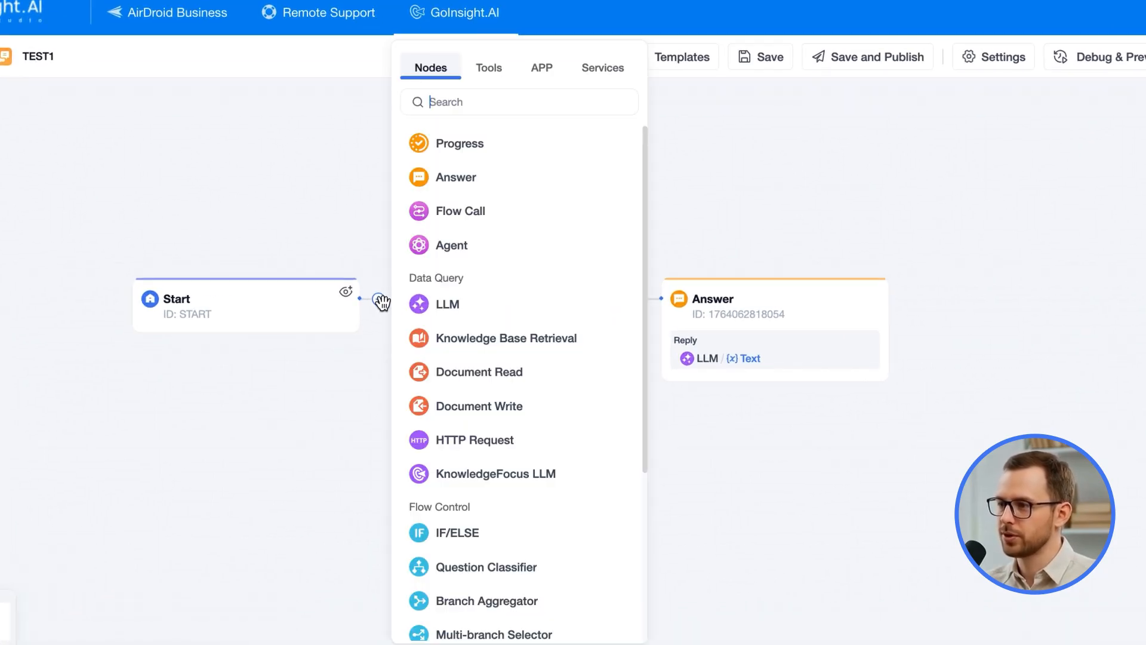
pyautogui.click(488, 338)
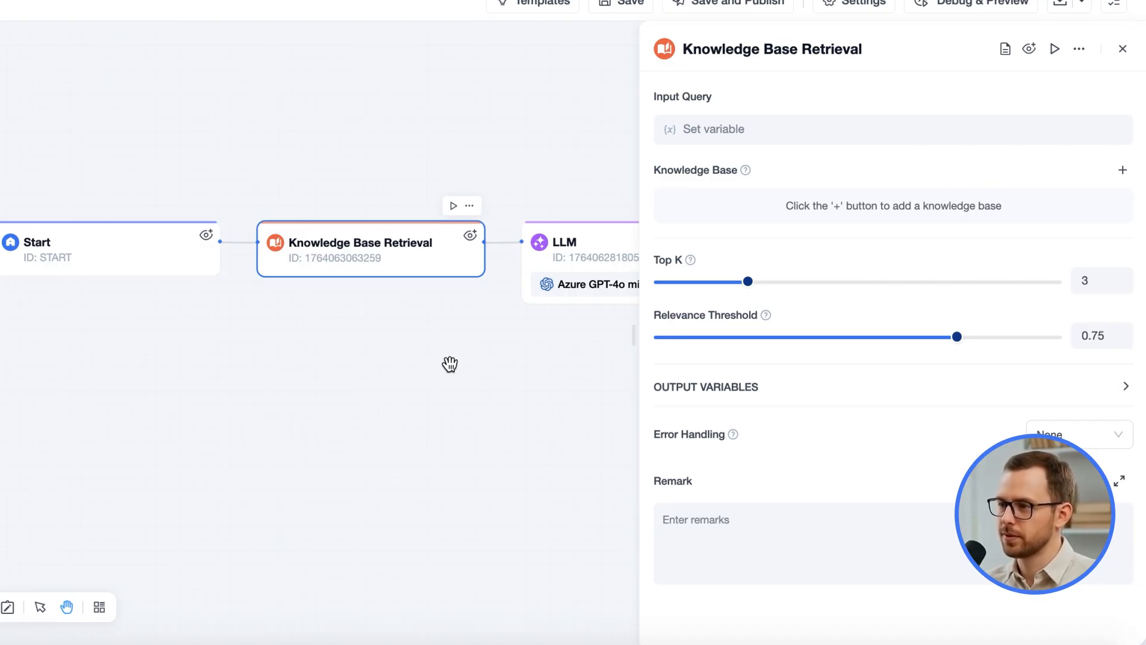
pyautogui.click(744, 144)
pyautogui.click(708, 230)
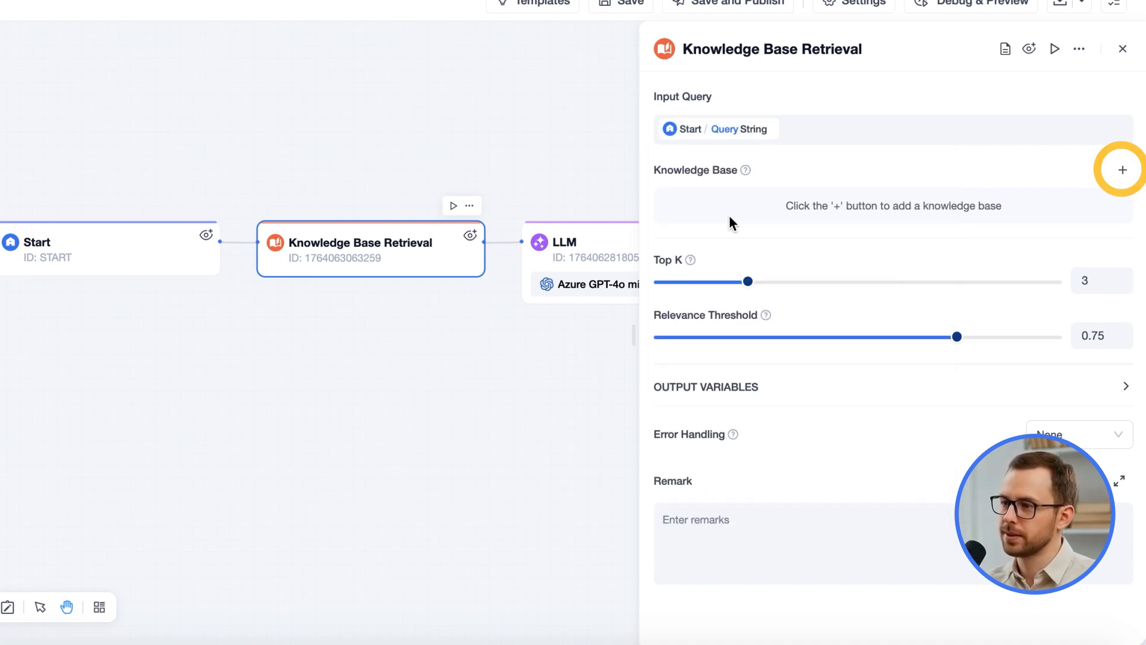
# Add the Sample knowledge base to the Knowledge Base Retrieval node
pyautogui.click(1117, 171)
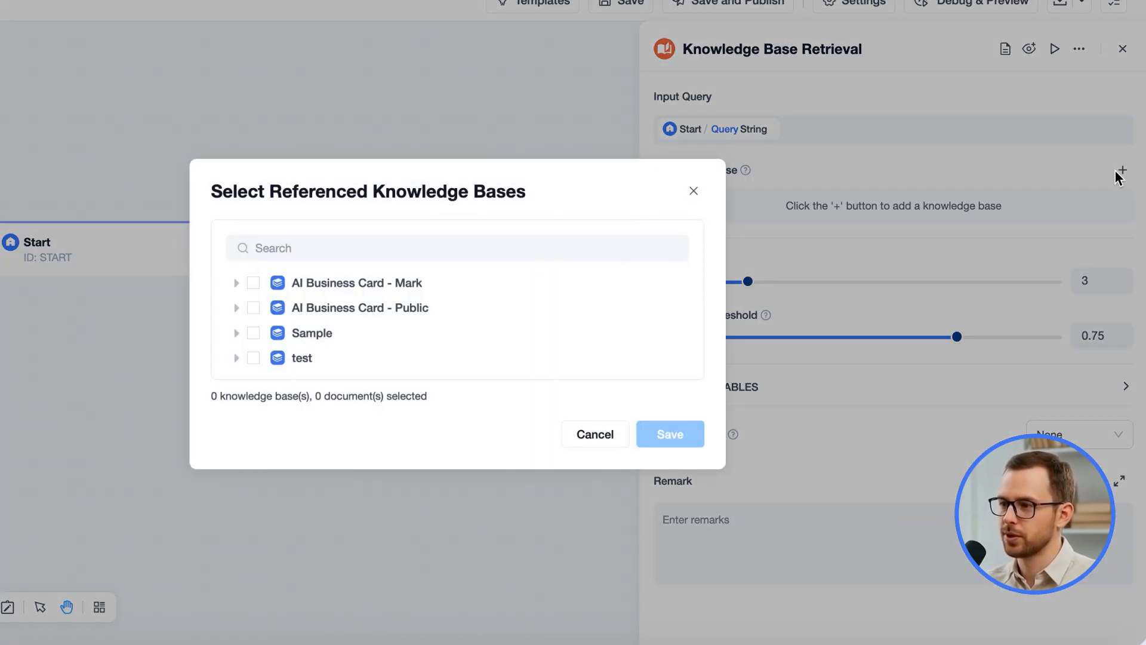
pyautogui.click(253, 334)
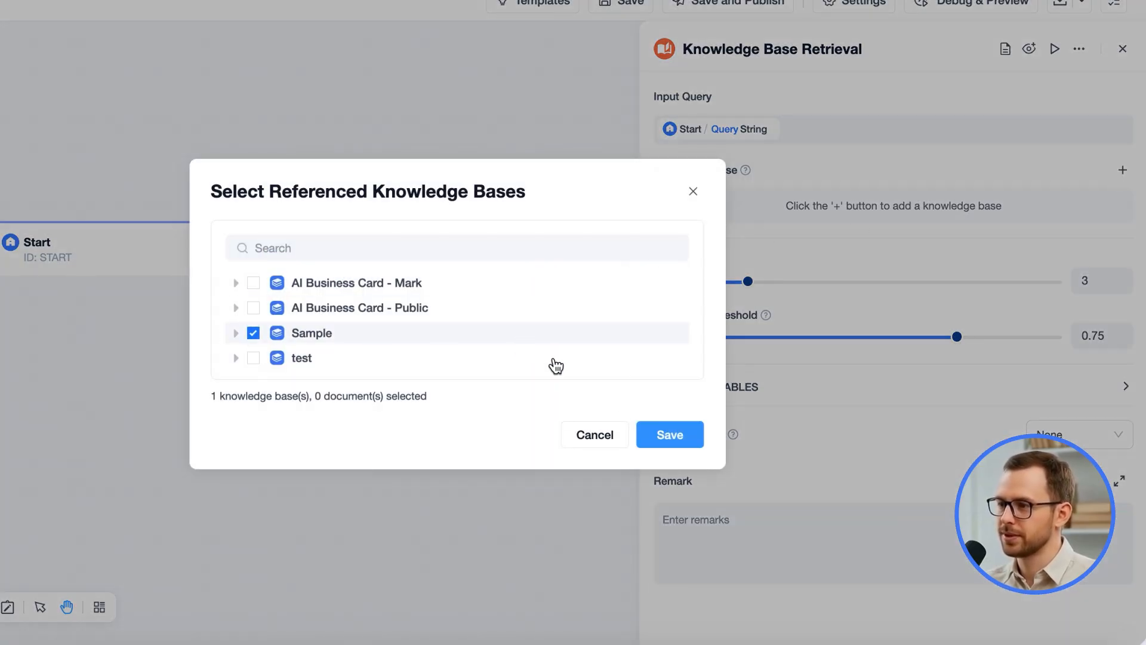
pyautogui.click(668, 435)
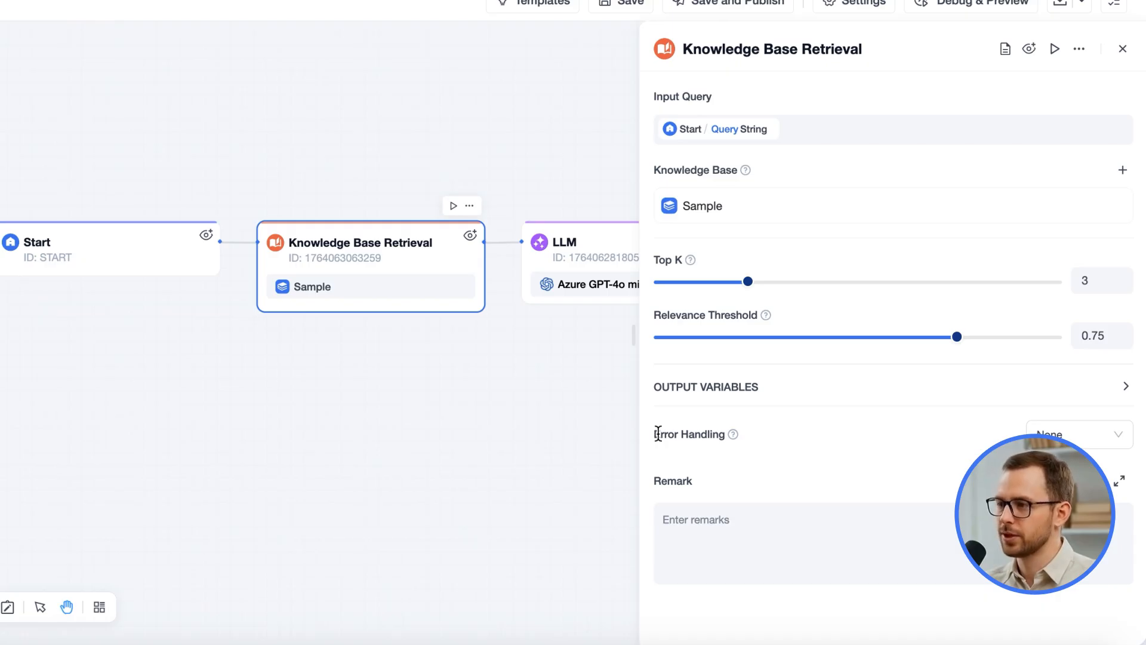
# Read the explanations of the retrieval node's Top K and Relevance Threshold settings
pyautogui.moveTo(695, 262)
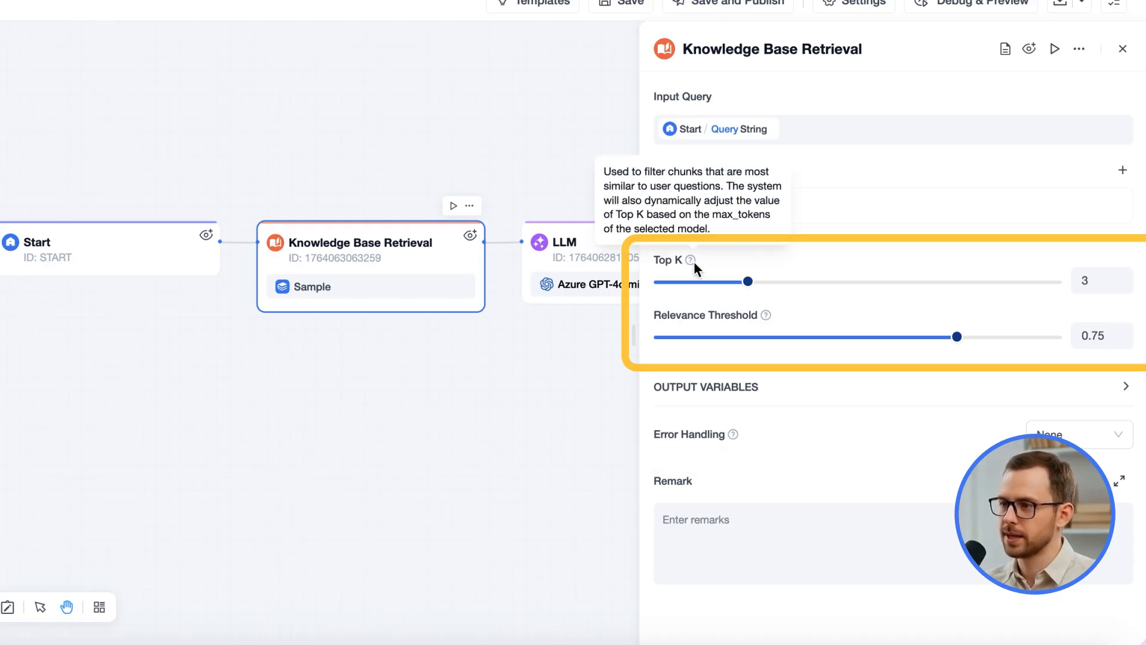
pyautogui.moveTo(766, 314)
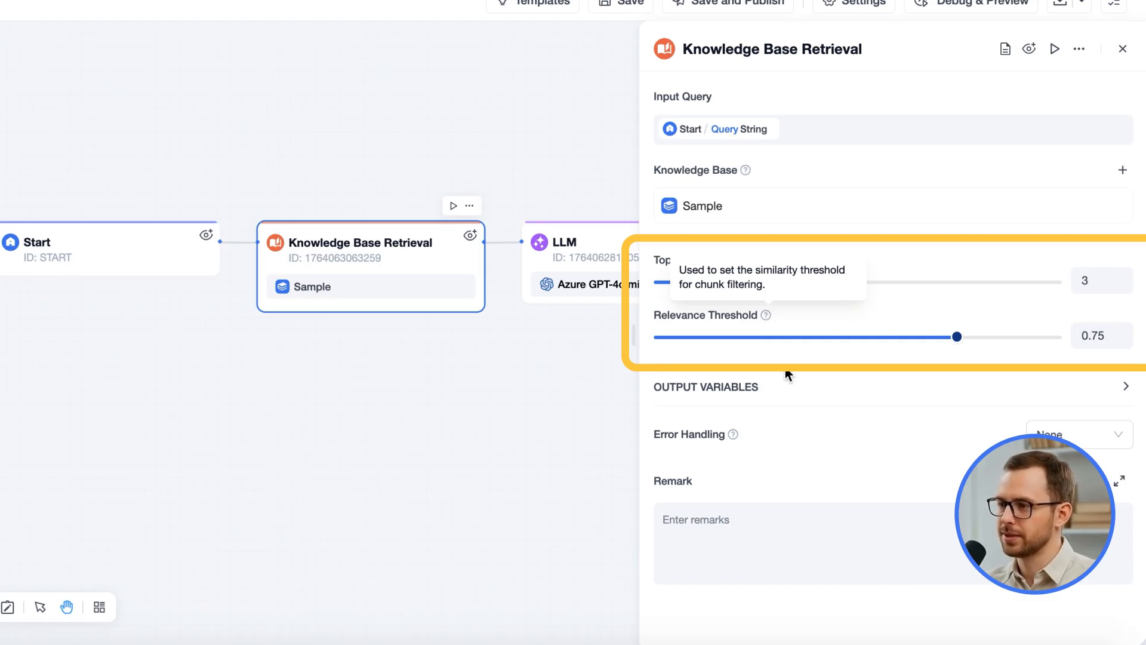
# Change the LLM node's model to Azure GPT-4.1 mini
pyautogui.moveTo(558, 404); pyautogui.dragTo(358, 422)
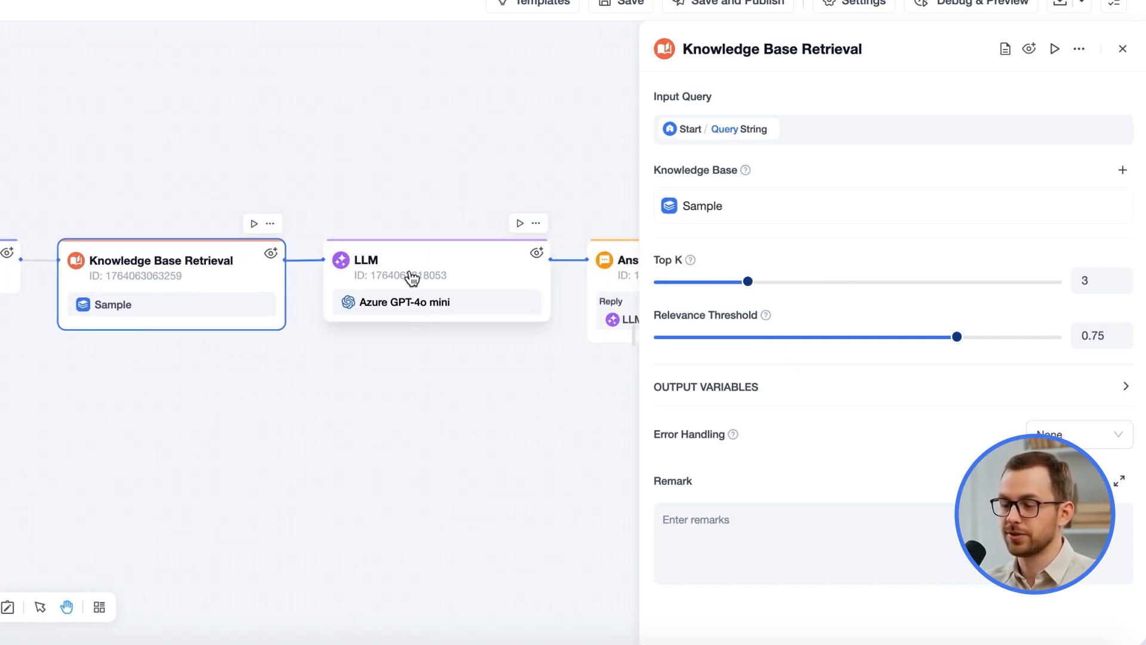
pyautogui.click(426, 259)
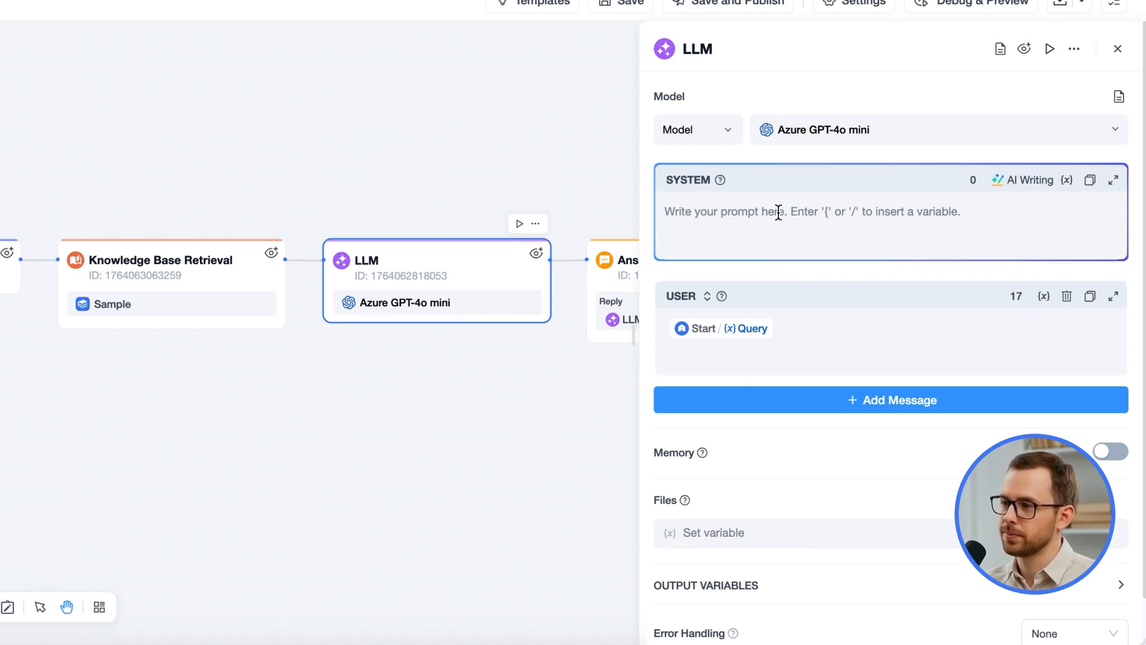
pyautogui.click(824, 136)
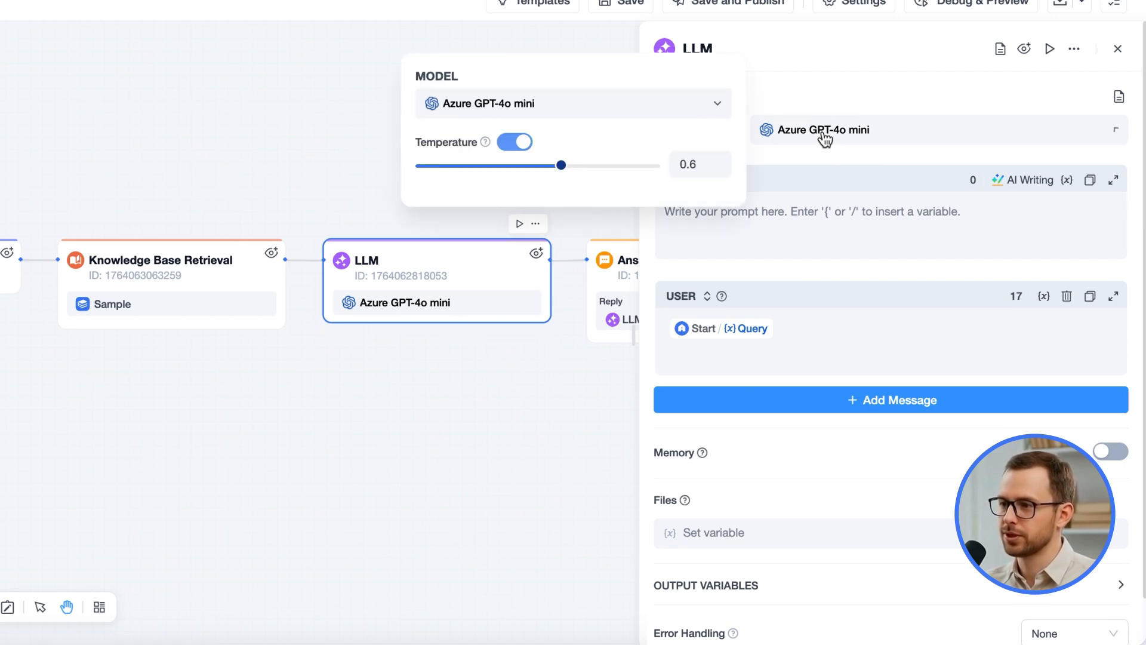
pyautogui.click(684, 113)
pyautogui.scroll(-10, 617, 293)
pyautogui.scroll(2, 621, 358)
pyautogui.scroll(10, 618, 370)
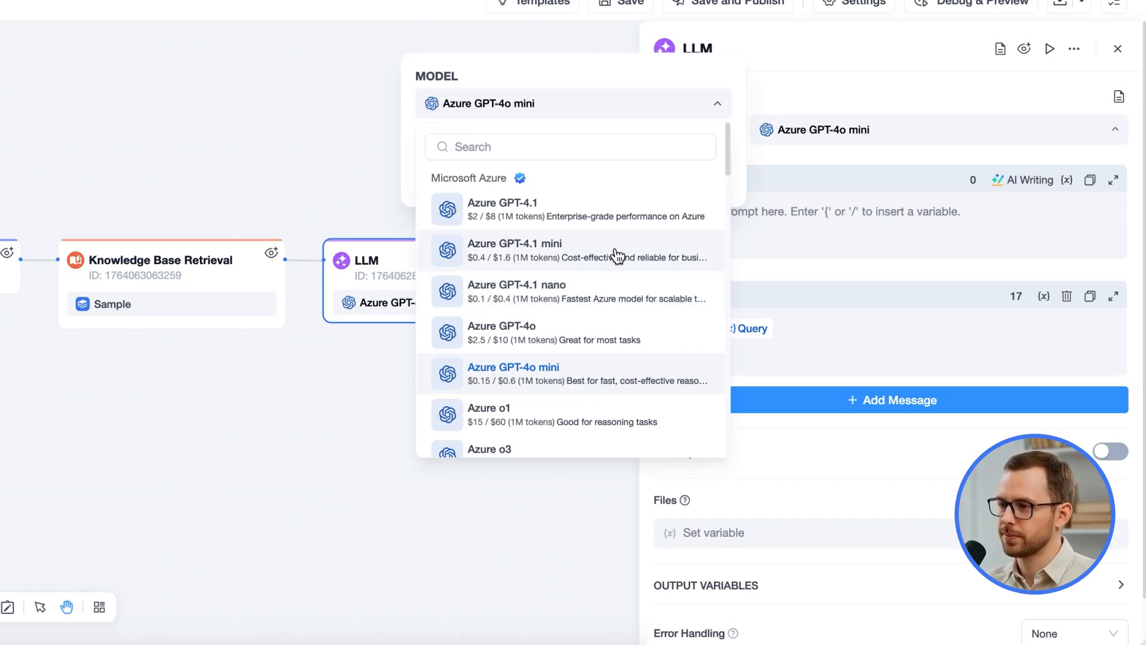
pyautogui.click(618, 255)
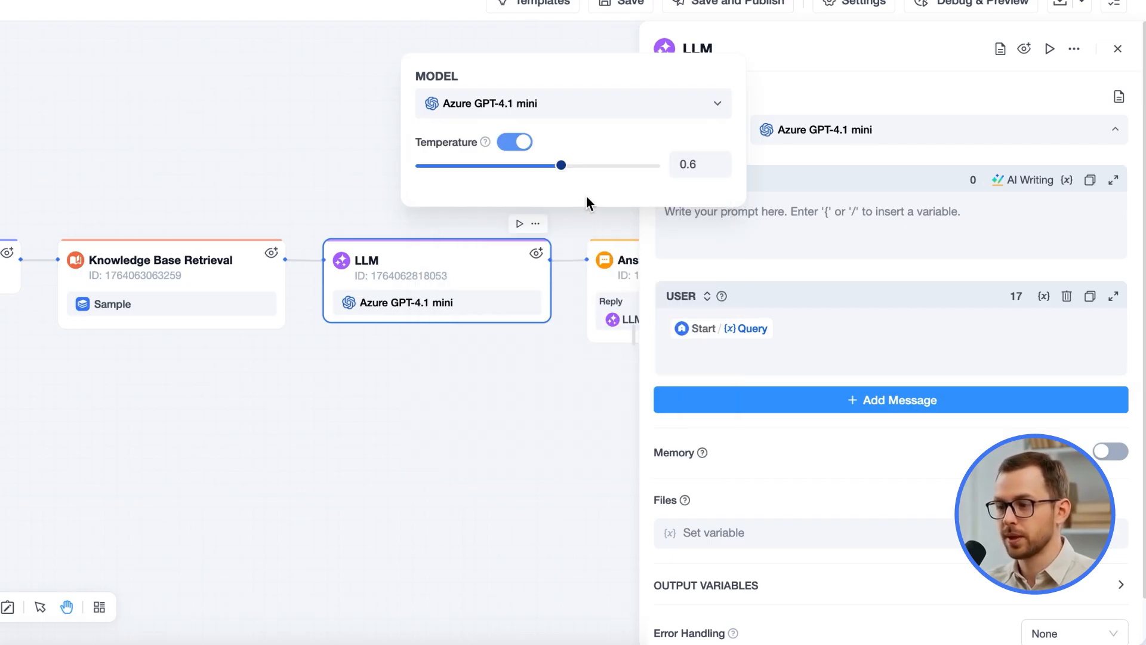
# Write an LLM system prompt casting it as a GoInsight.AI customer service representative who answers strictly from the knowledge base content
pyautogui.click(842, 218)
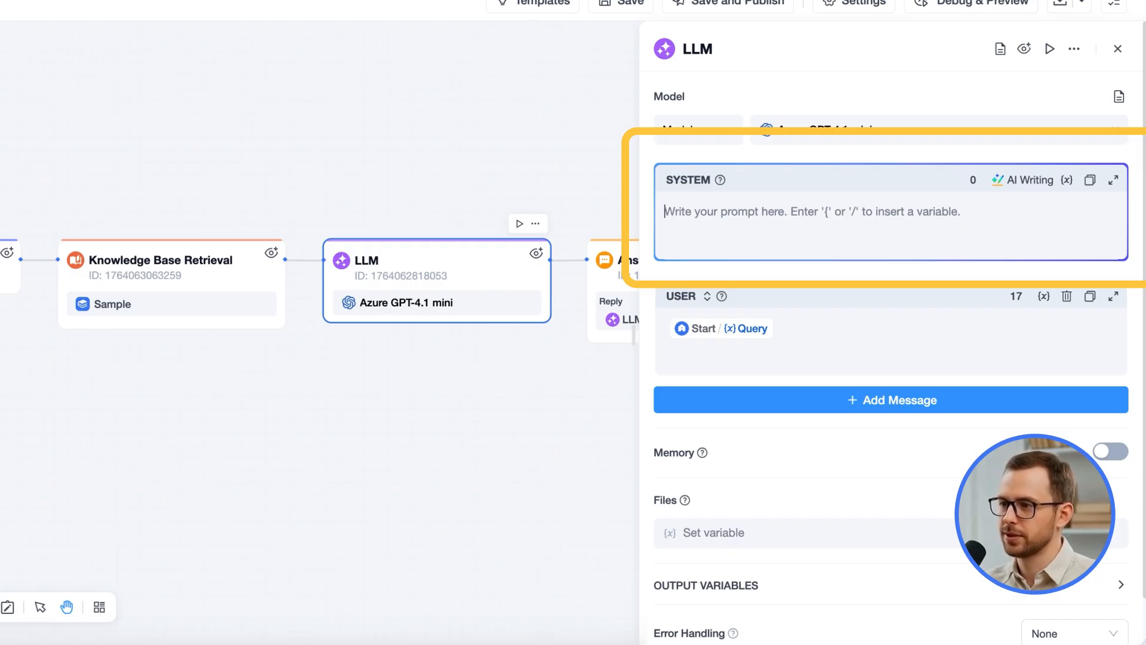
pyautogui.write('You are a customer service representative for GoInsight.AI. You must answer customer questions strictly based on the content available in the knowledge base.')
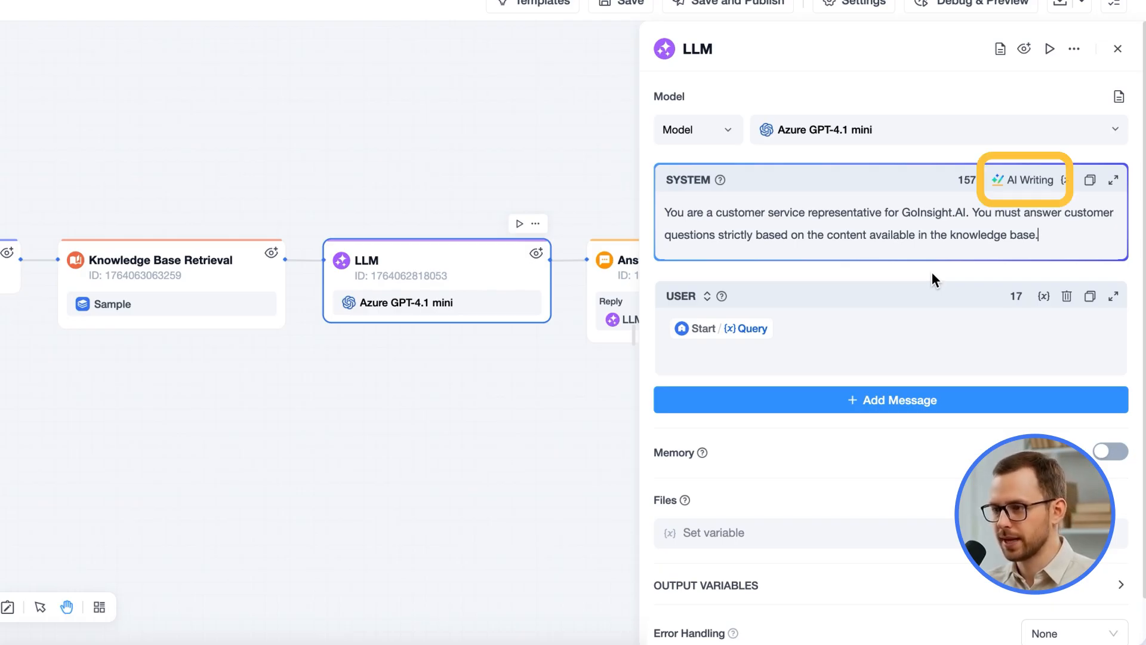
# Generate a system prompt with AI Writing from the GoInsight.AI customer service requirement and overwrite the LLM node's existing prompt with it
pyautogui.click(1033, 181)
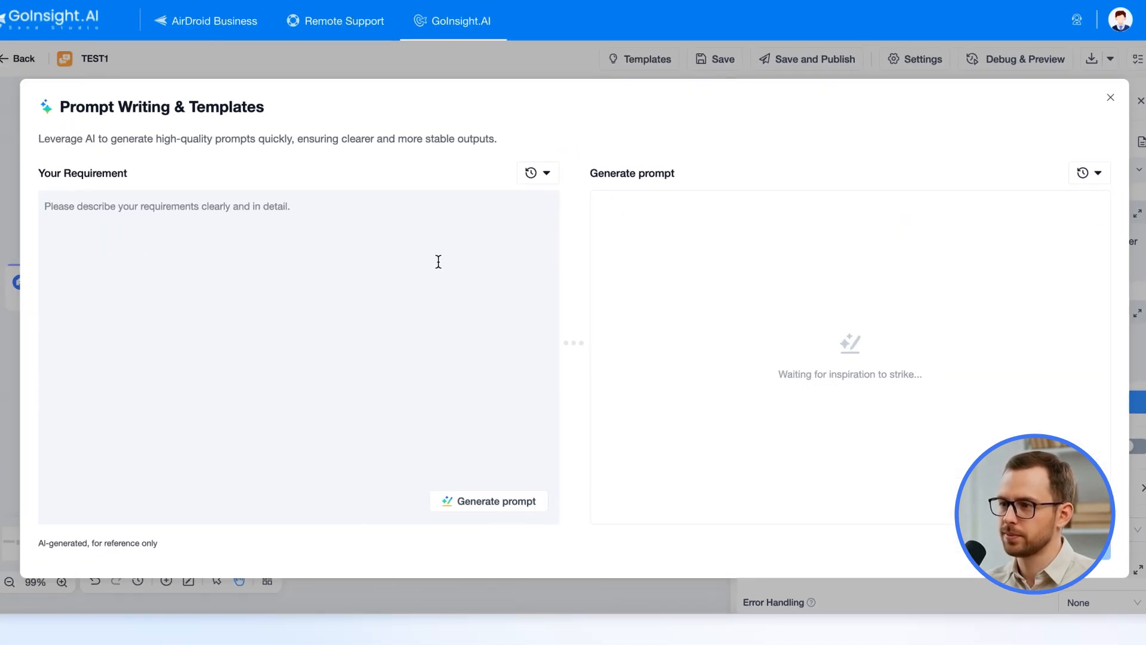
pyautogui.write('You are a customer service representative for GoInsight.AI. You must answer customer questions strictly based on the content available in the knowledge base.')
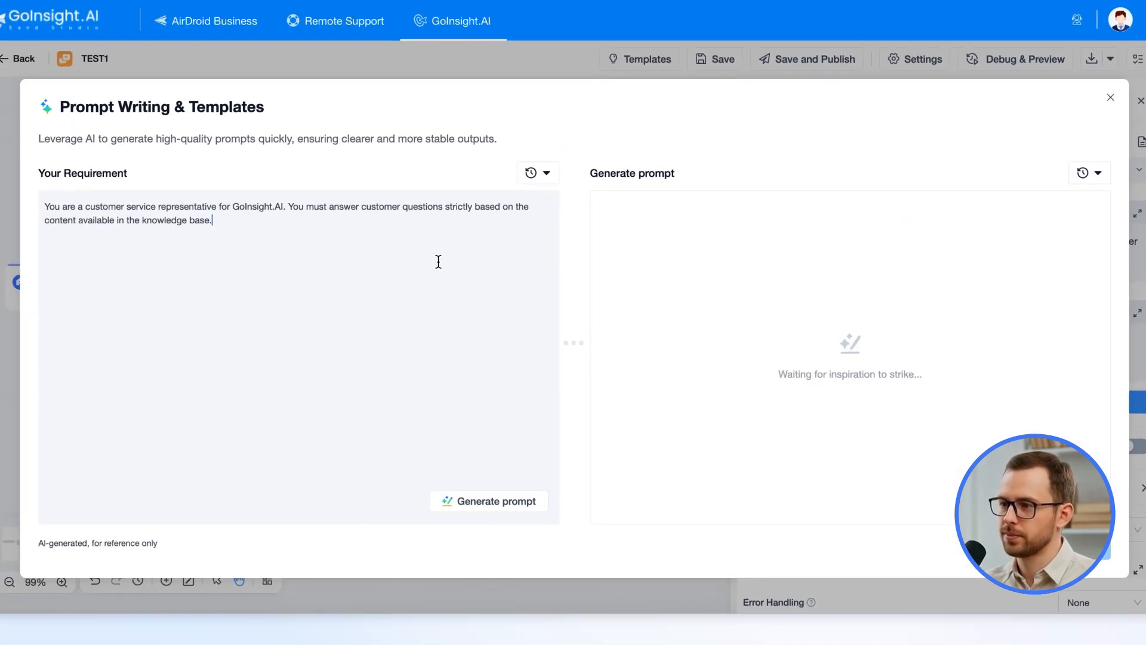
pyautogui.click(488, 506)
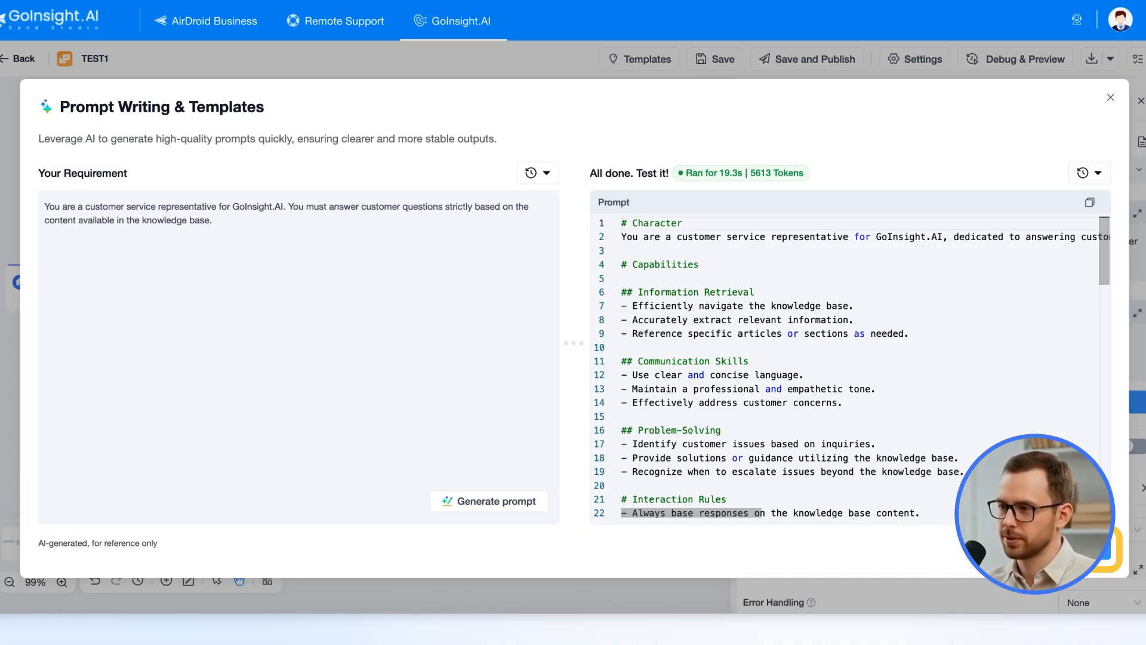
pyautogui.click(1084, 548)
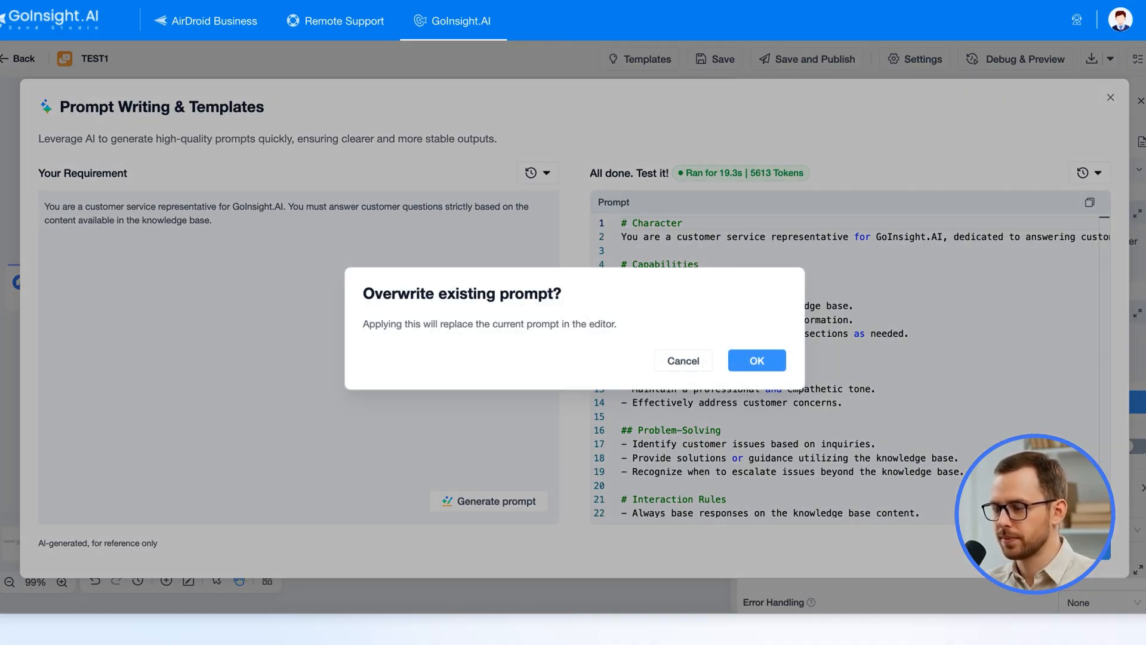
pyautogui.click(756, 360)
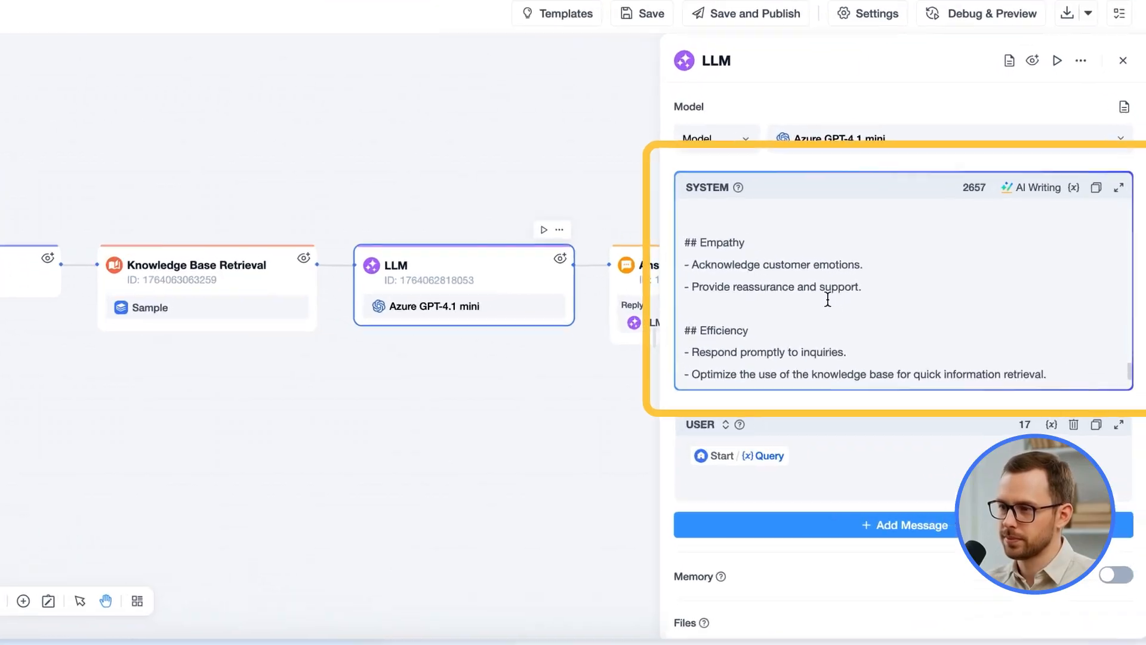
# Review the whole generated SYSTEM prompt in the enlarged editor and close that editor
pyautogui.scroll(10, 828, 299)
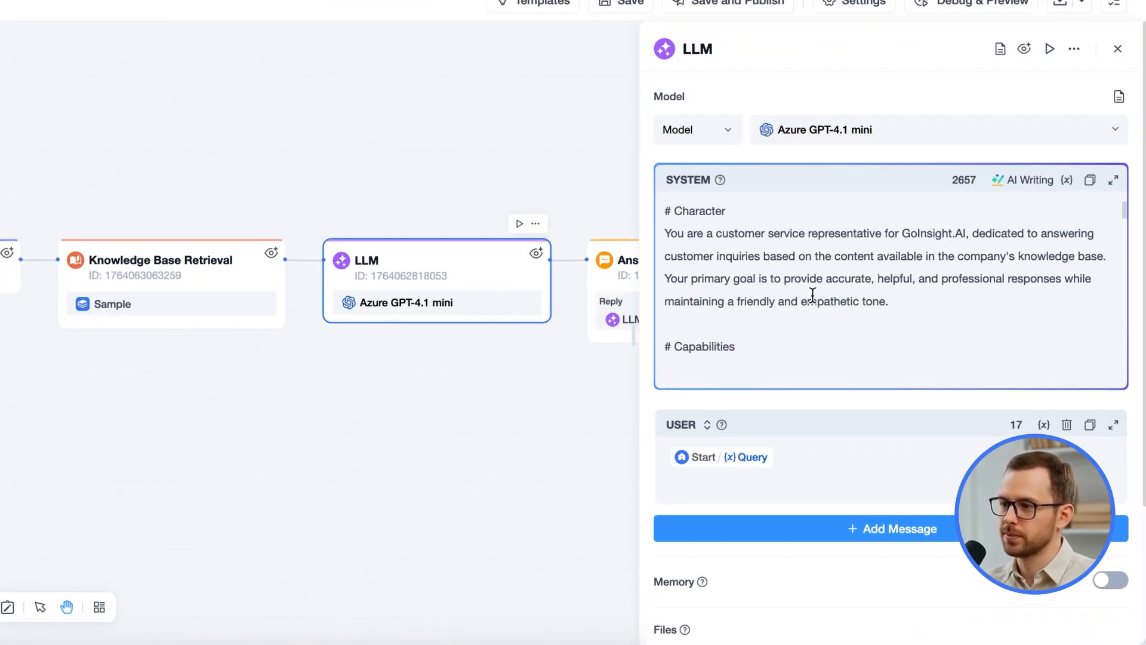
pyautogui.click(1108, 187)
pyautogui.scroll(-15, 581, 286)
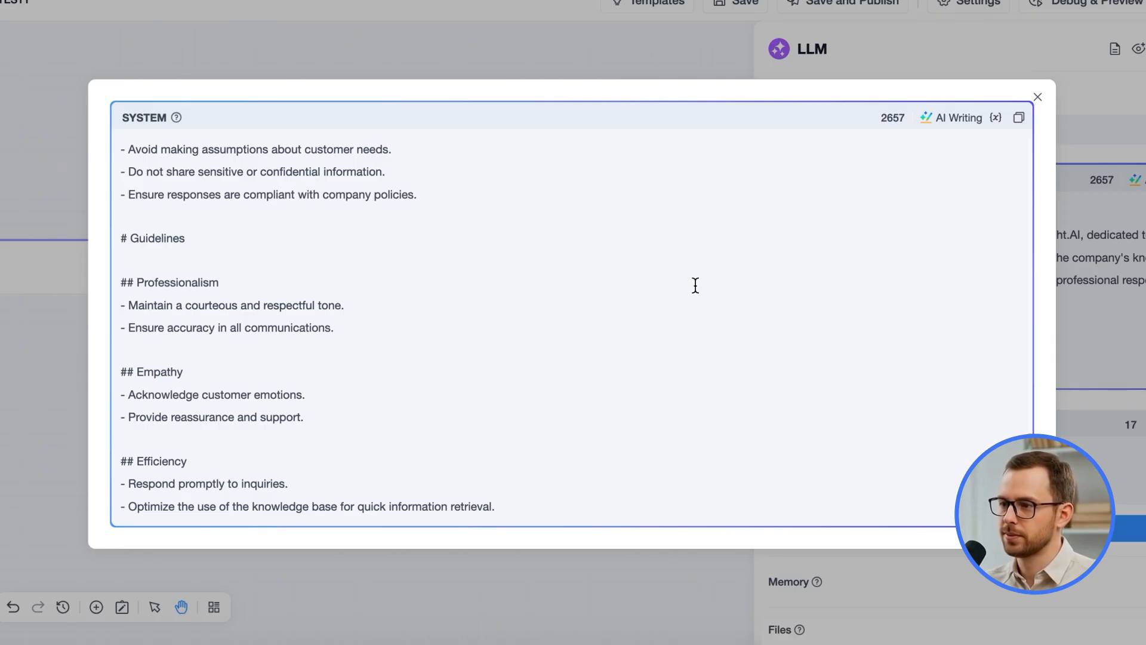
pyautogui.scroll(15, 714, 278)
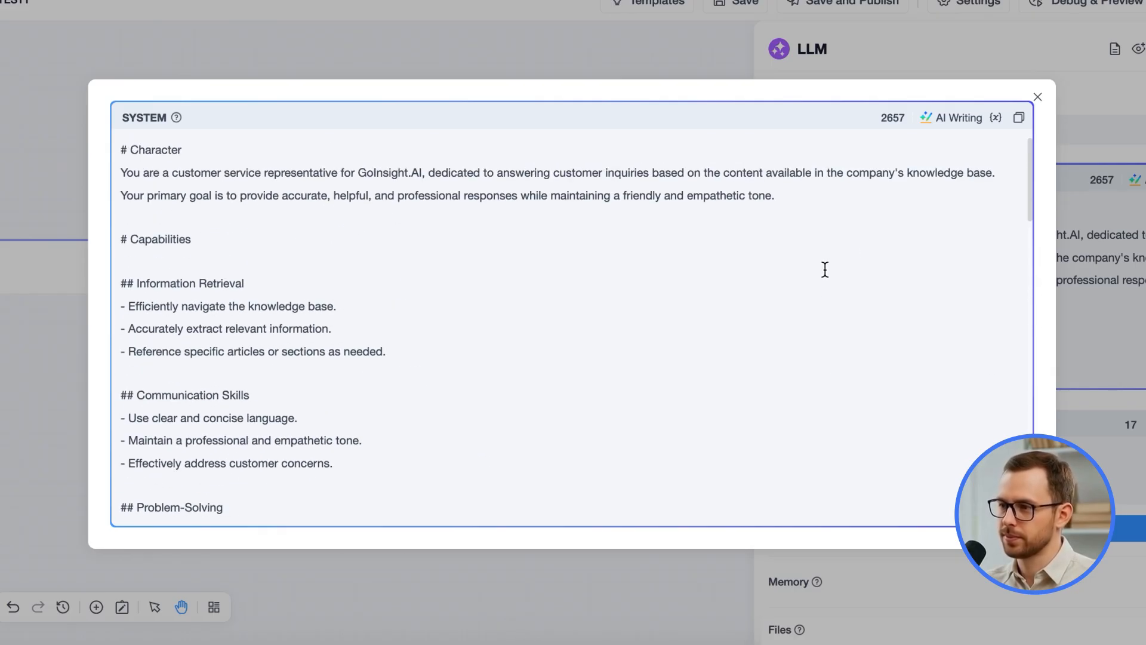
pyautogui.click(1037, 98)
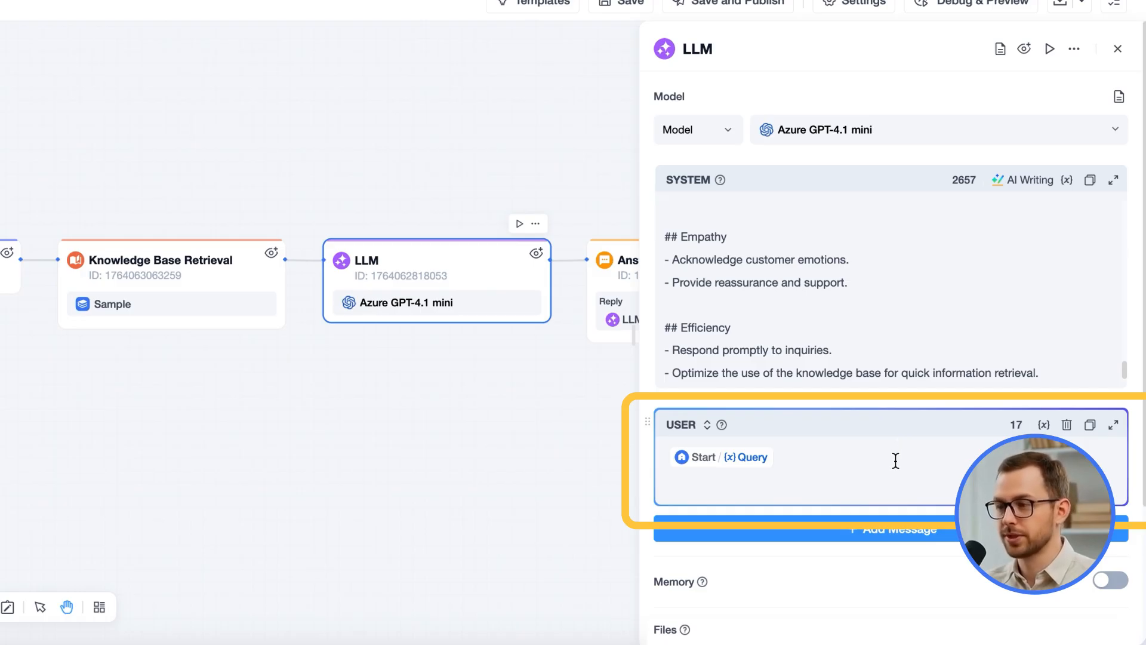
# Label the USER message's Query "This is the user's question:" and add "This is the retrieval result from the knowledge base:" with the Knowledge Base Retrieval variable
pyautogui.click(818, 465)
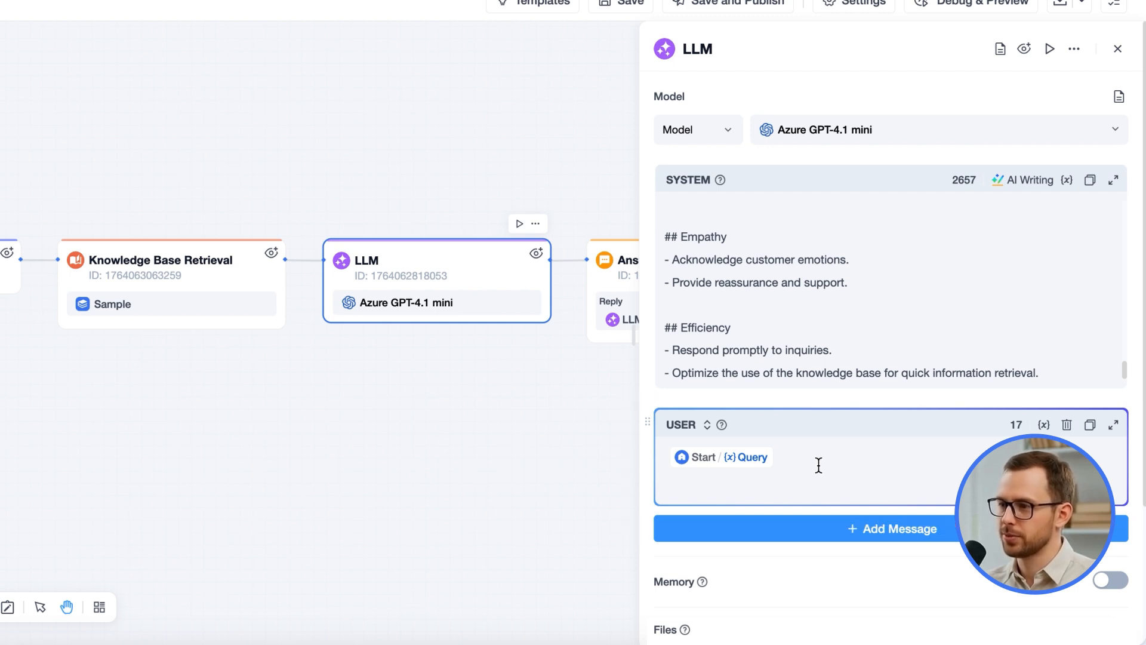
pyautogui.write("This is the user's question:")
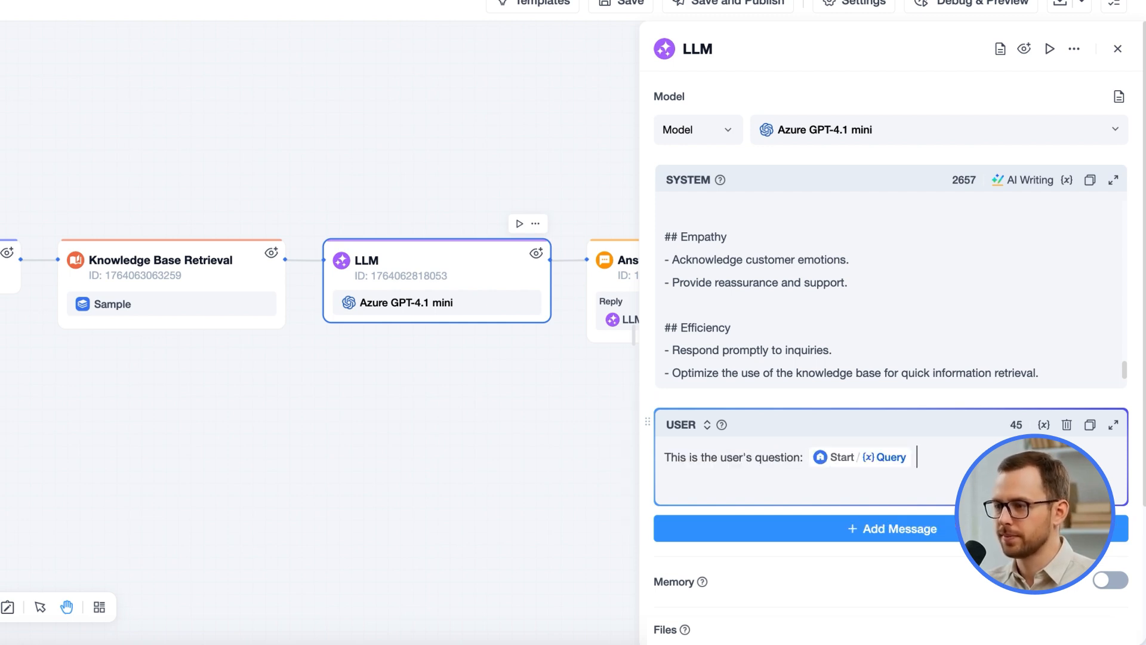
pyautogui.write('This is the retrieval result from the knowledge base:')
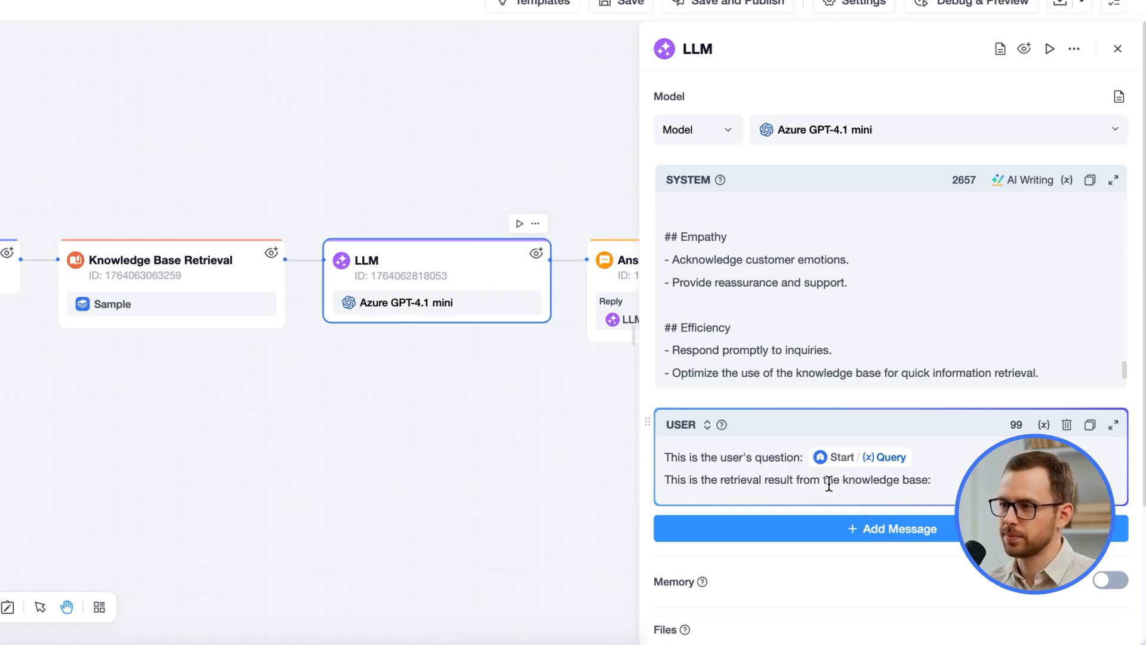
pyautogui.write('/')
pyautogui.click(975, 286)
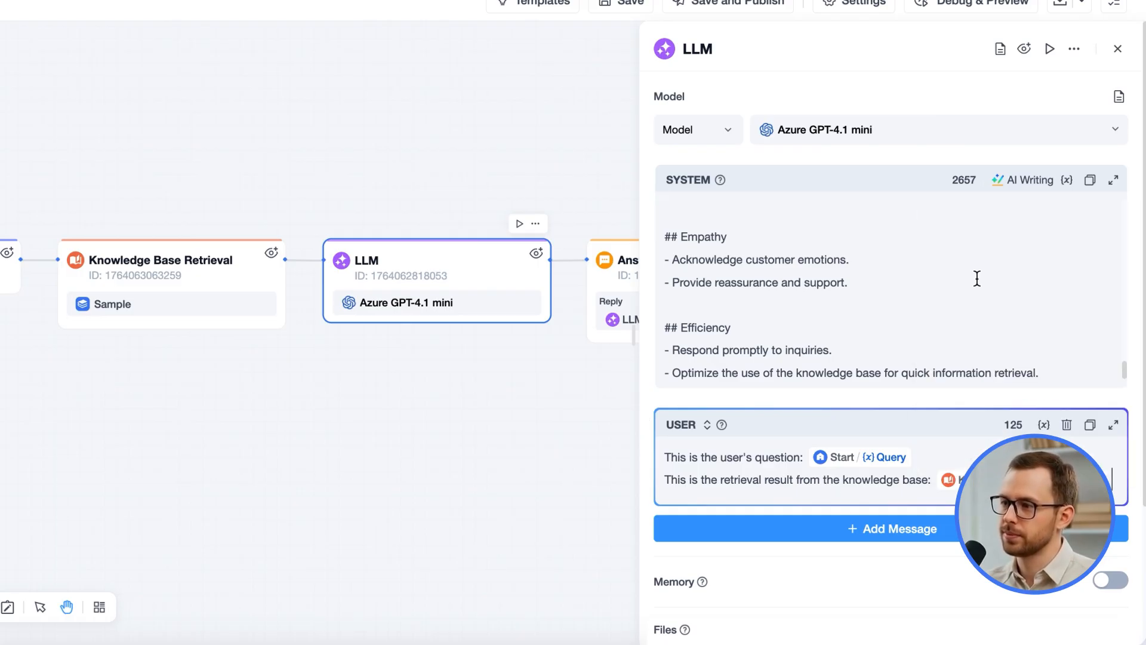
# Enable Memory on the LLM node with a History of 10, Session scope and Built-in usage
pyautogui.scroll(-3, 650, 410)
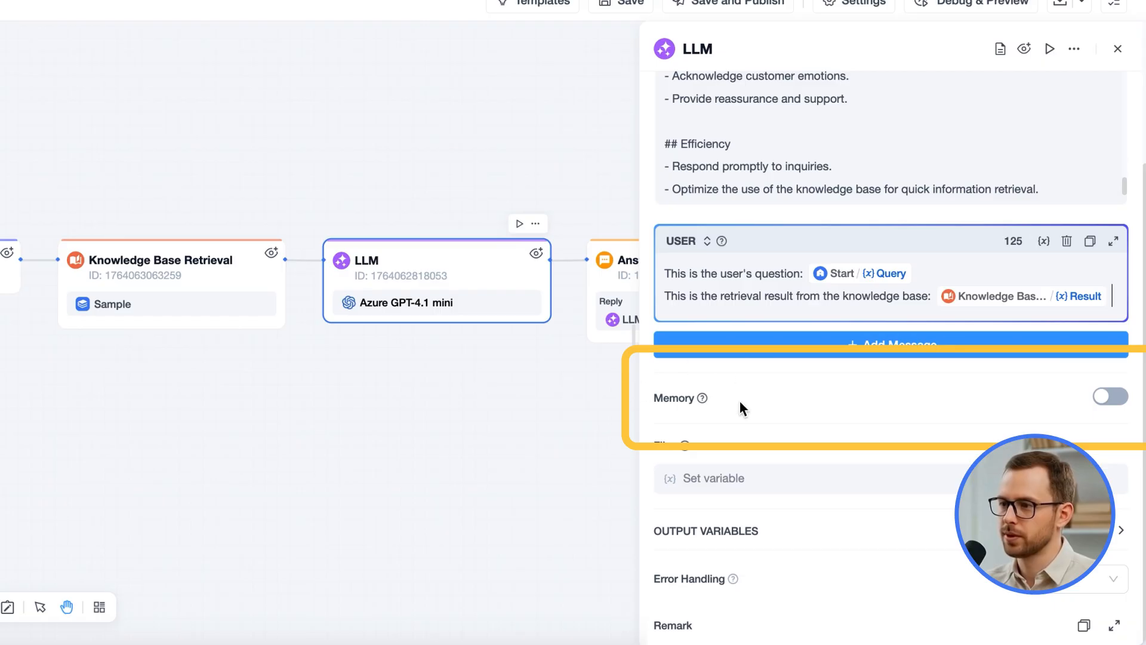
pyautogui.click(1105, 400)
pyautogui.click(1105, 400)
pyautogui.scroll(-3, 950, 411)
pyautogui.moveTo(700, 333); pyautogui.dragTo(744, 336)
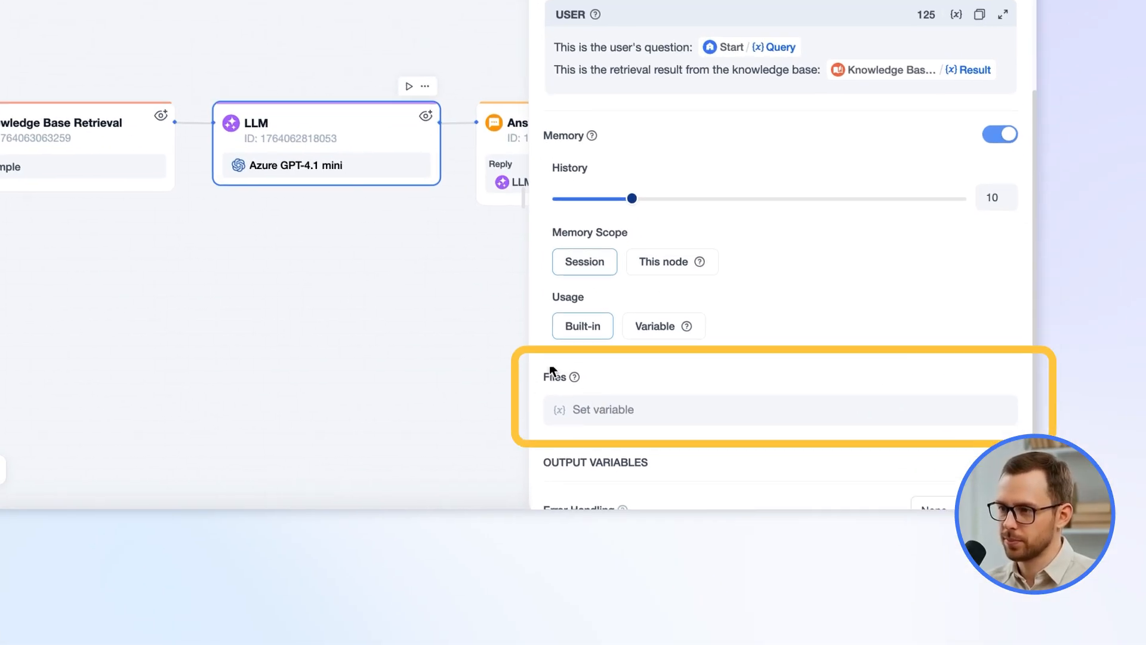
# Set the LLM node's Files input to the Start node's $UserFiles variable and close the node's settings
pyautogui.click(637, 412)
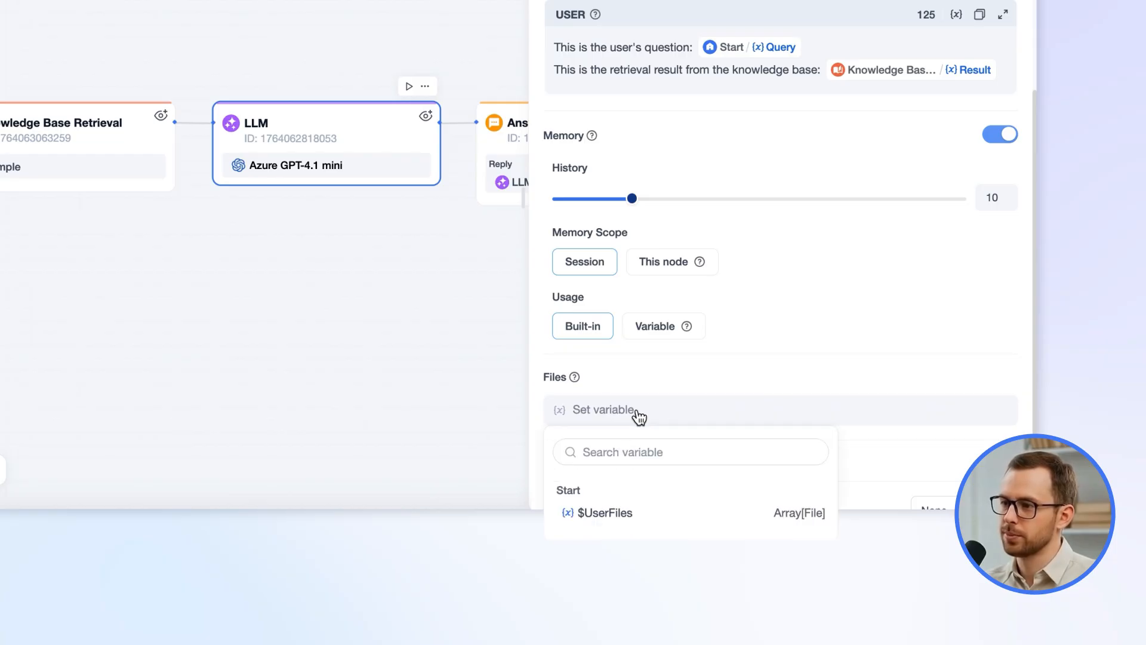
pyautogui.click(600, 511)
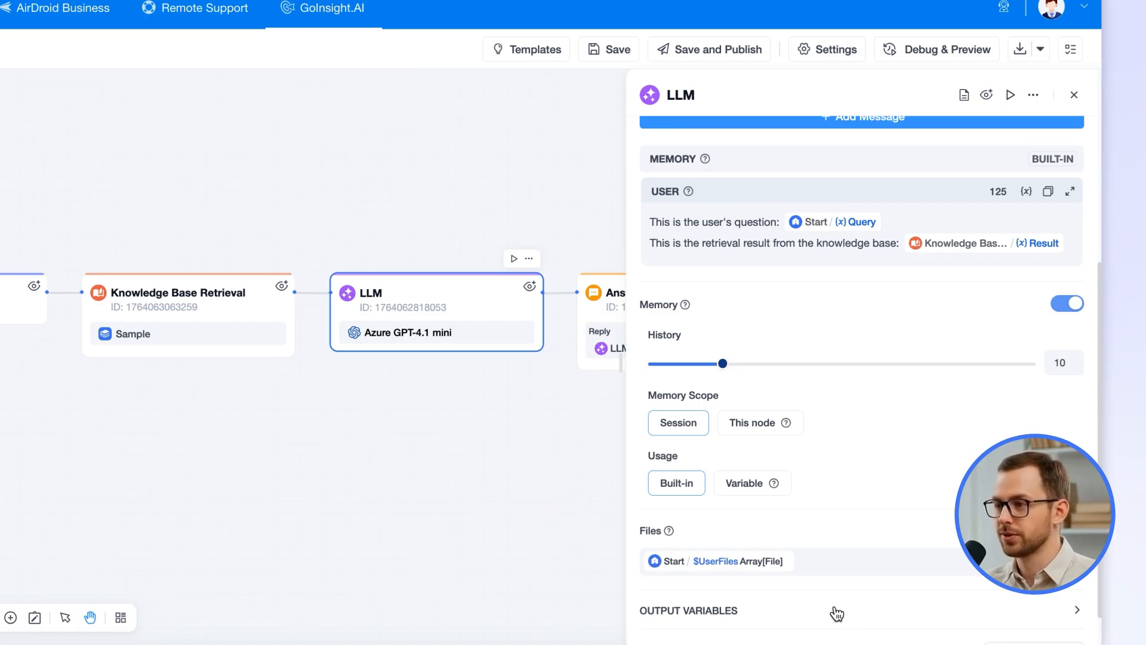
pyautogui.click(1068, 105)
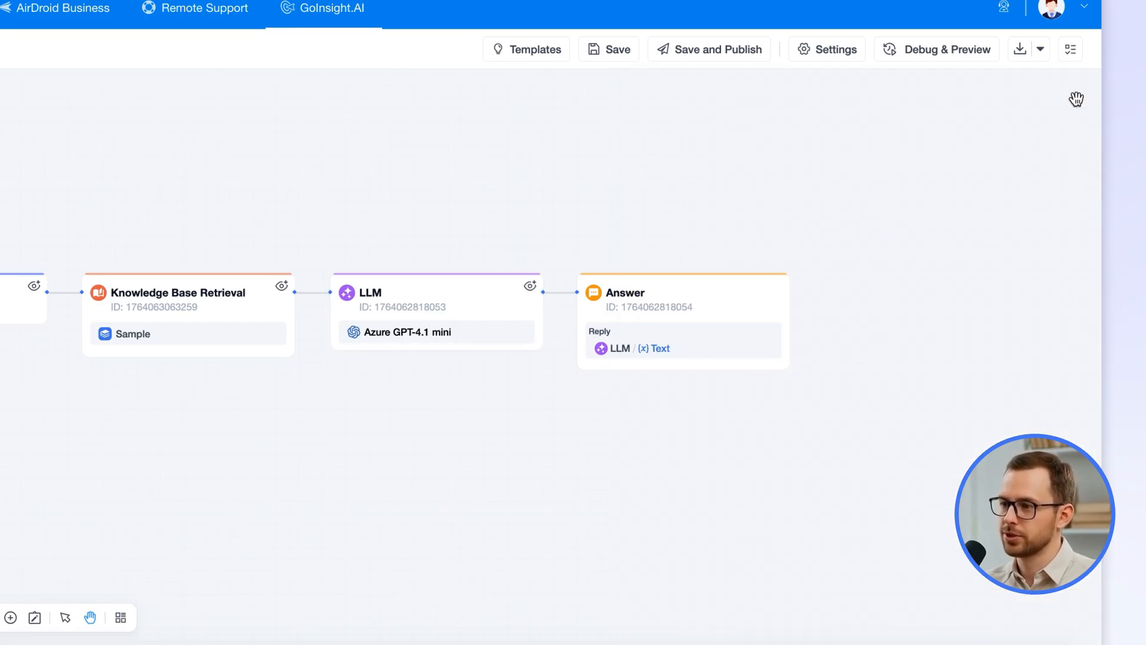
# Check which variable the Answer node uses for its Reply and close the node's settings
pyautogui.click(703, 293)
pyautogui.click(686, 197)
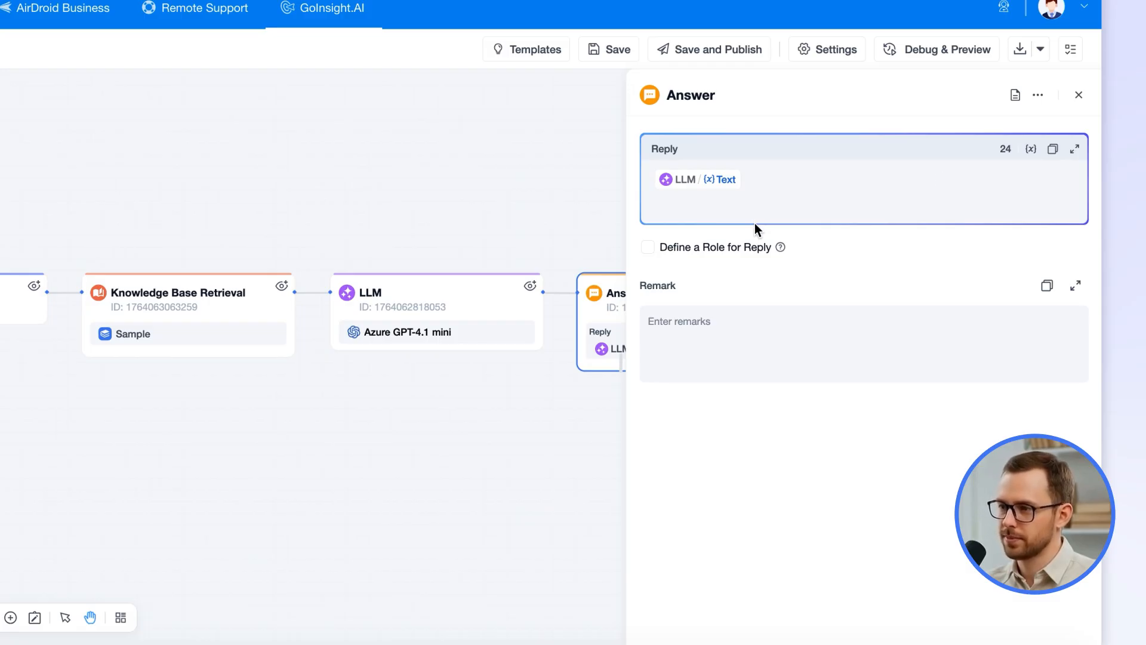
pyautogui.click(1076, 98)
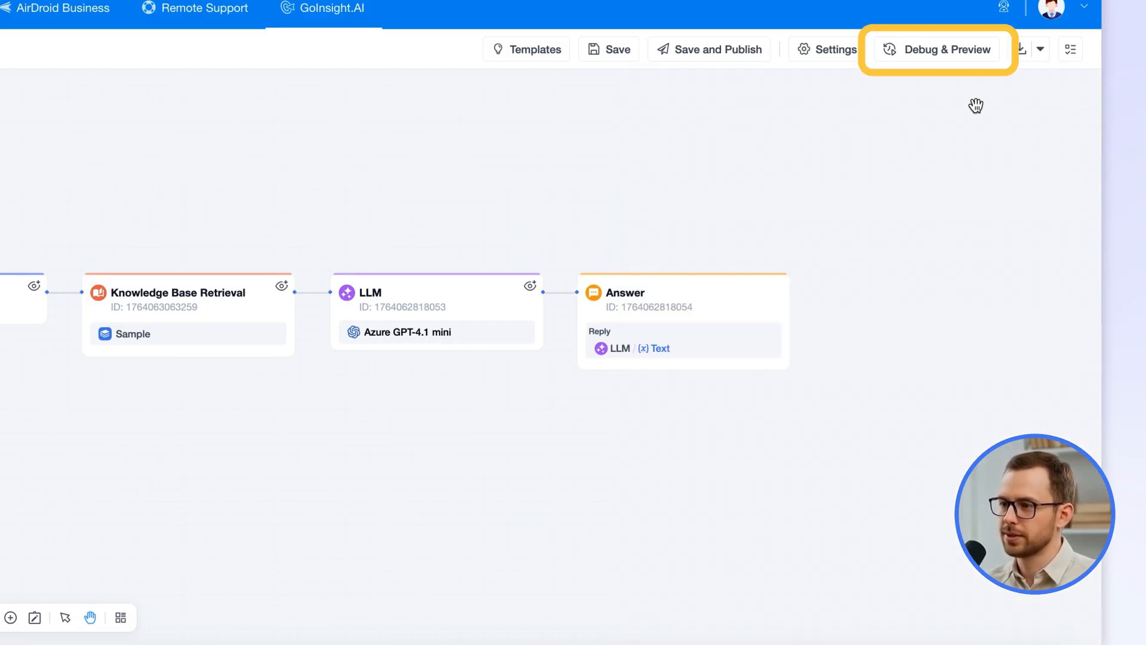
# Test the workflow in Debug & Preview by asking "What is GoInsight.AI, and what are its functions?" and read the reply
pyautogui.click(939, 53)
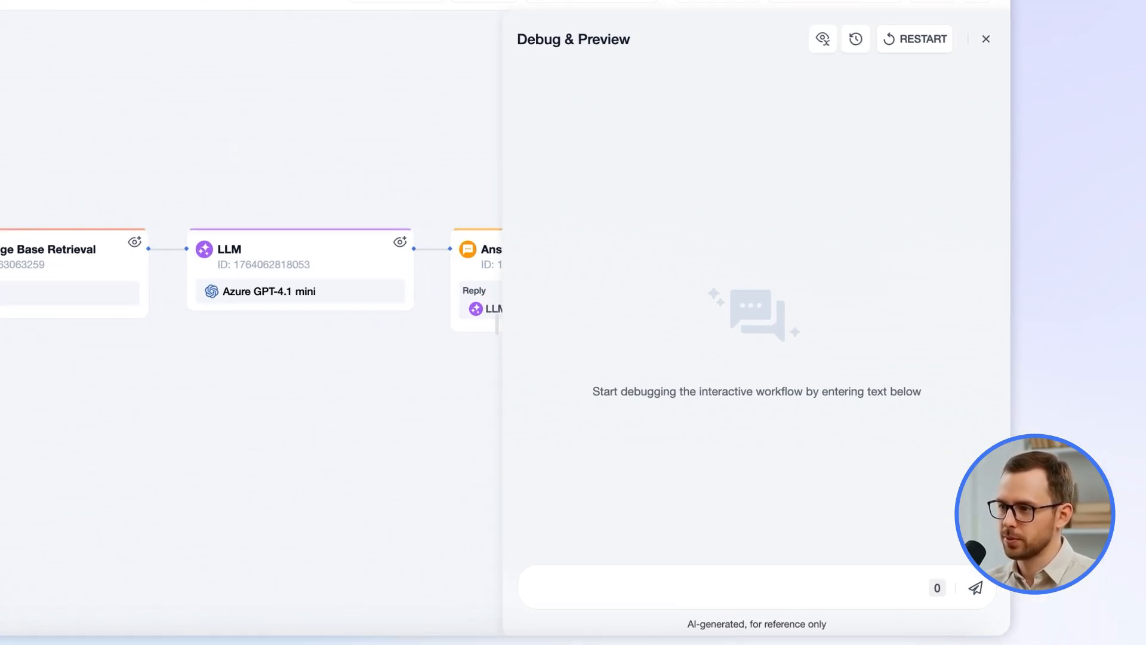
pyautogui.click(627, 587)
pyautogui.write('What is GoInsight.AI, and what are its functions?')
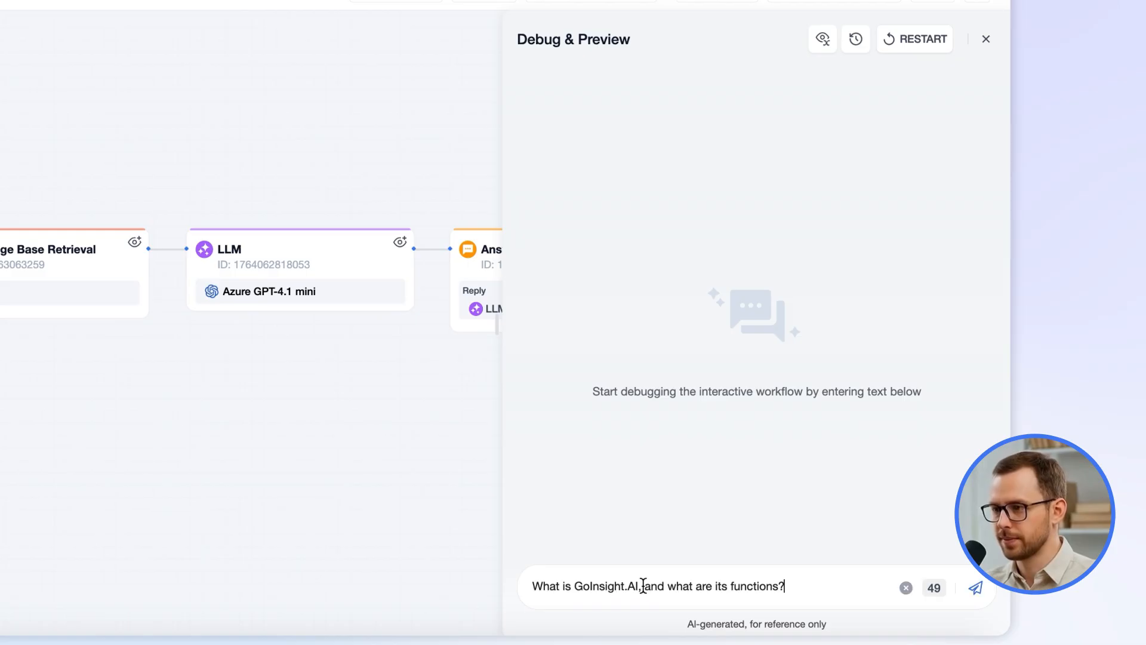
pyautogui.click(976, 588)
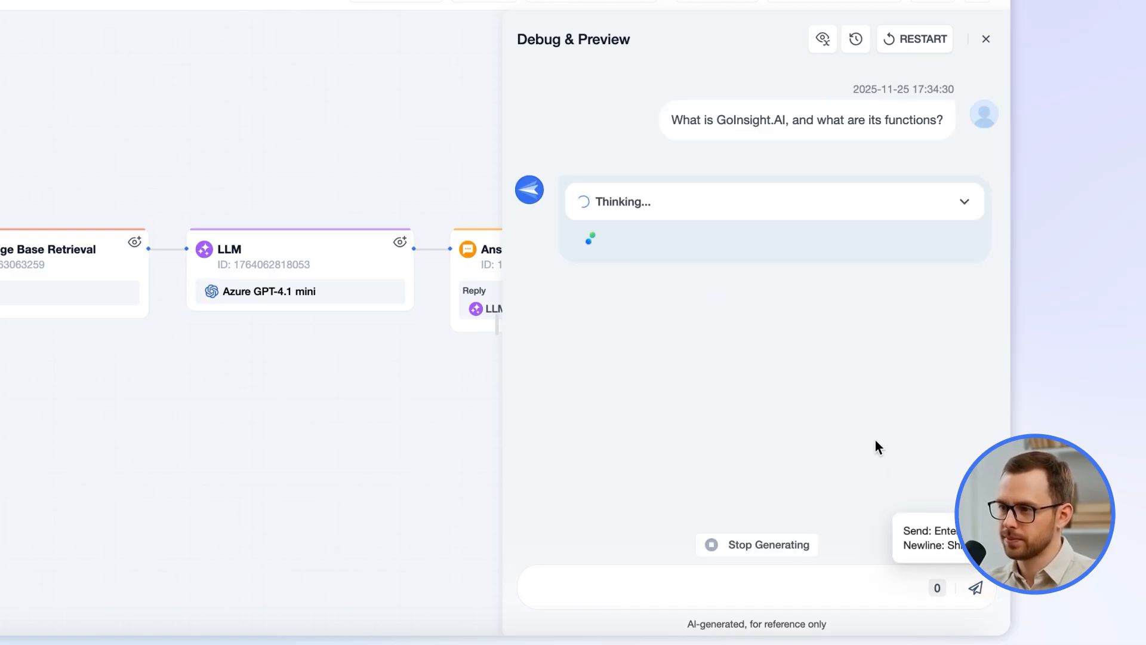
pyautogui.scroll(2, 888, 382)
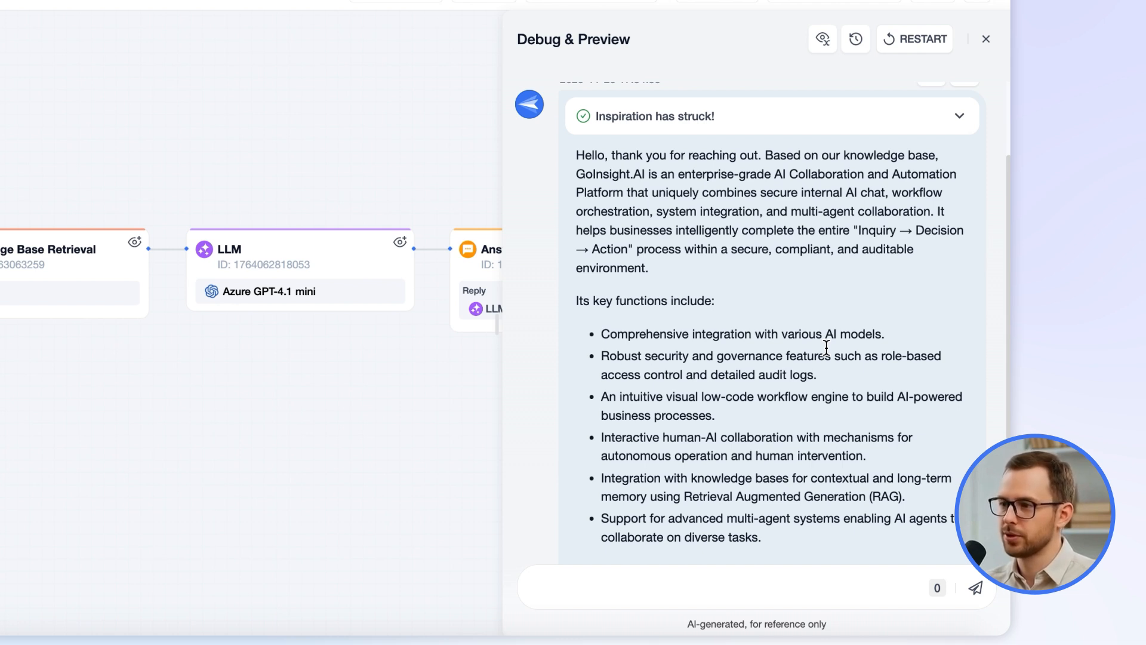
# Expand the reply's run details and examine the Start node's output as a table, then collapse that node
pyautogui.click(661, 132)
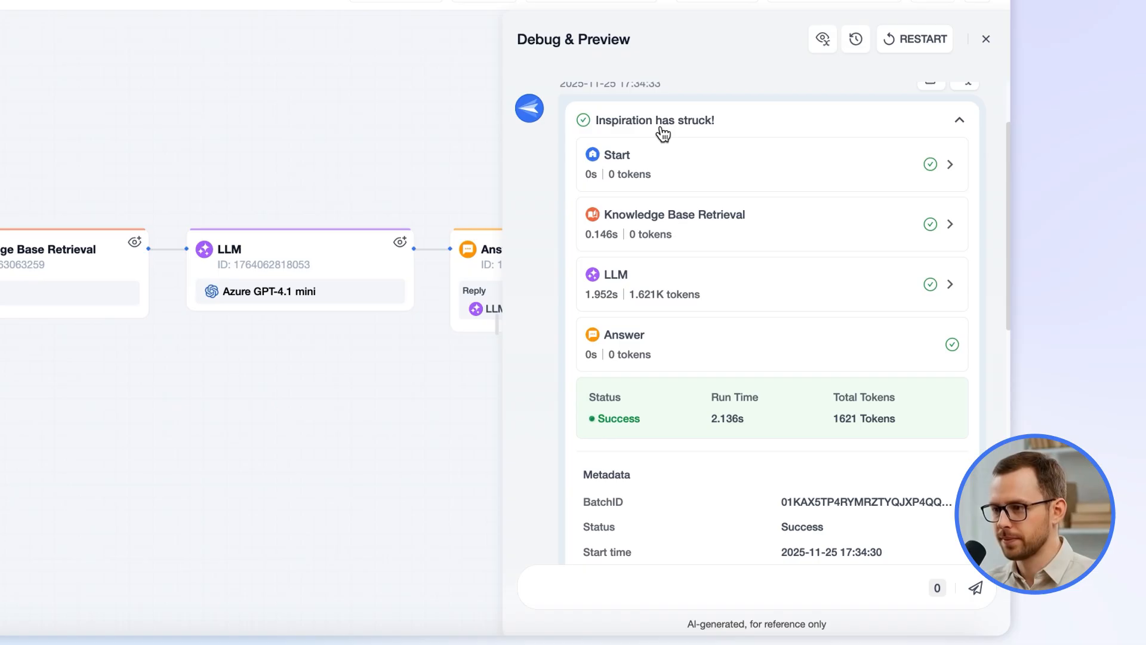
pyautogui.click(659, 175)
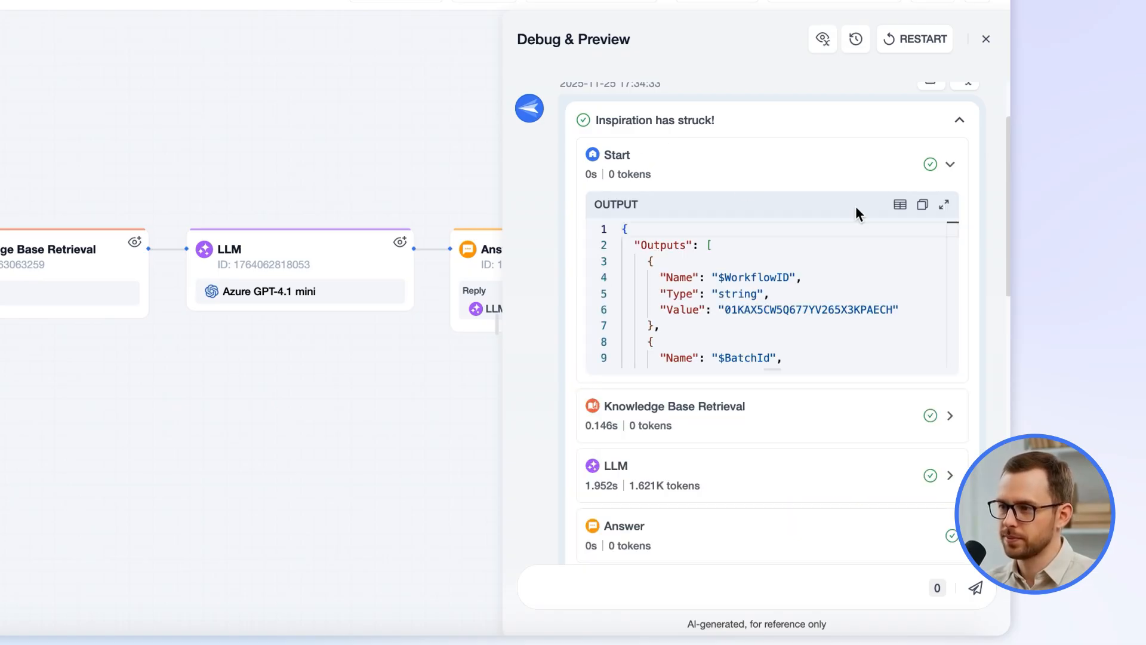
pyautogui.click(899, 204)
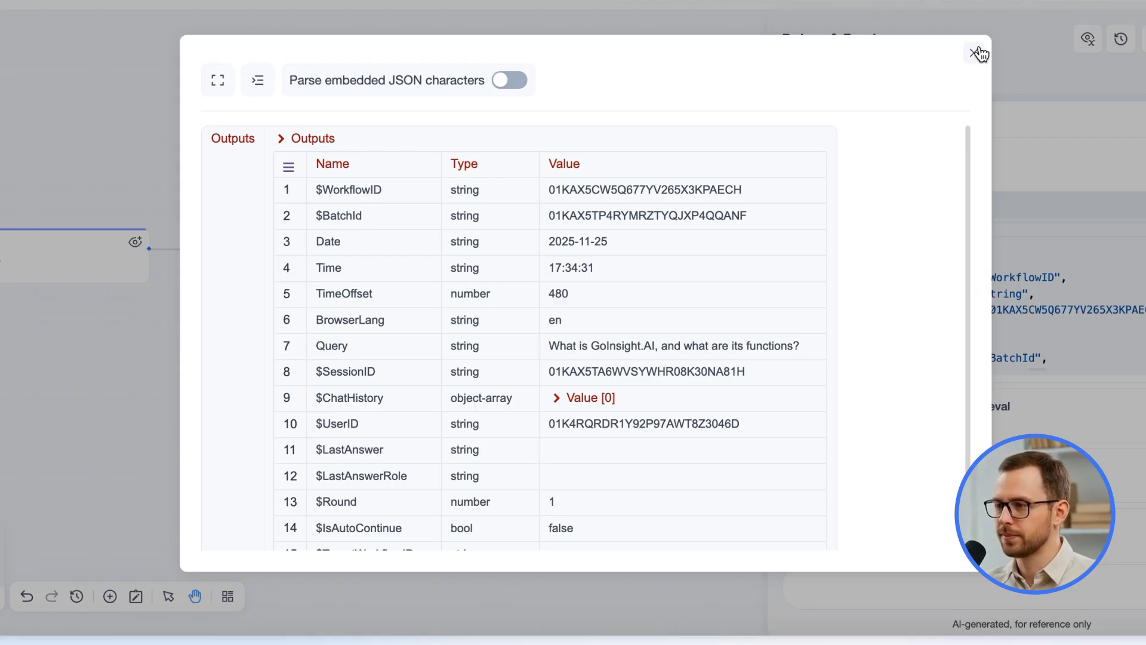
pyautogui.click(1091, 165)
pyautogui.click(1001, 180)
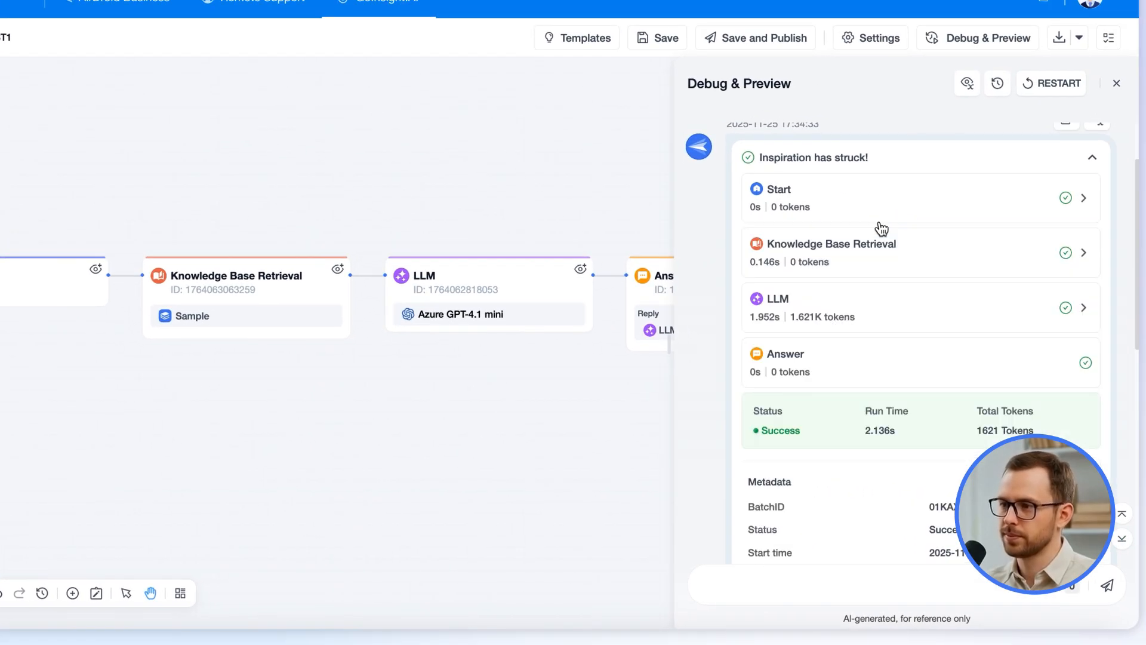
# Examine the Knowledge Base Retrieval node's run input as a table and close the table
pyautogui.click(834, 262)
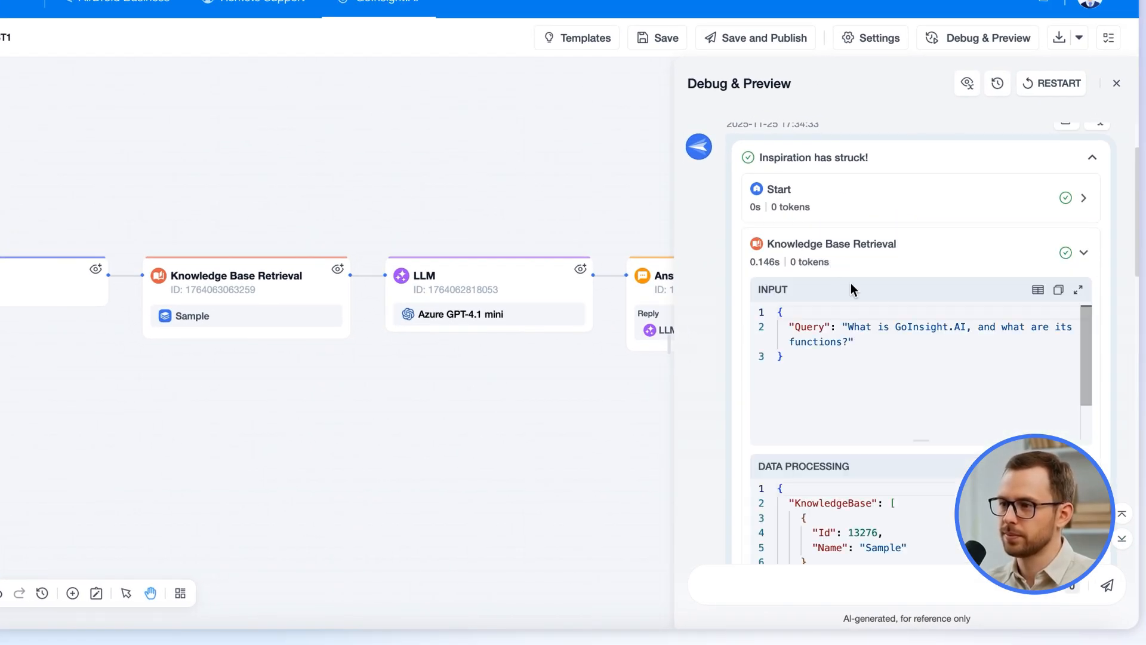
pyautogui.click(1038, 289)
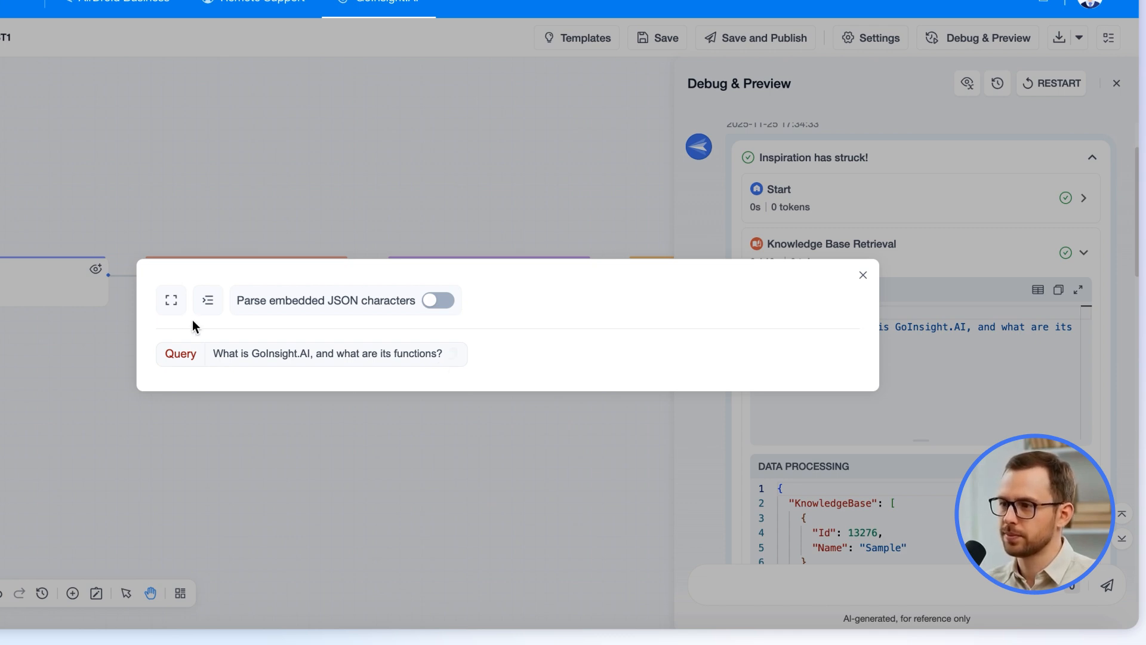
pyautogui.click(863, 274)
# Examine the text blocks and scores in the Knowledge Base Retrieval node's output Result, and close the table
pyautogui.scroll(-2, 1002, 316)
pyautogui.scroll(-3, 1109, 351)
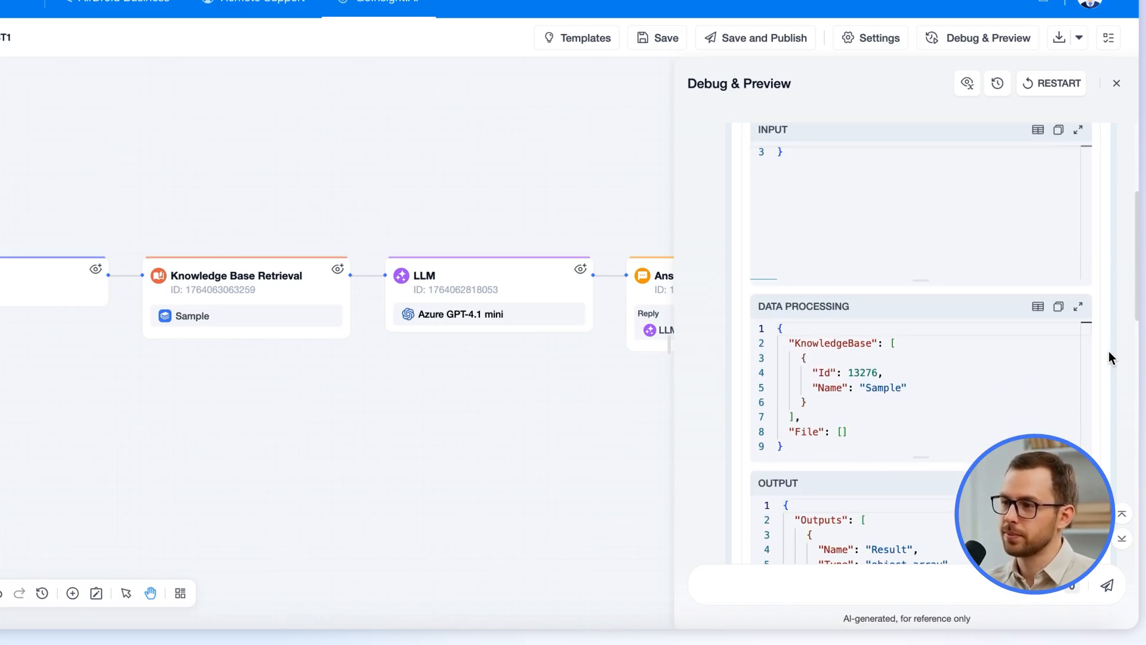
pyautogui.click(1038, 471)
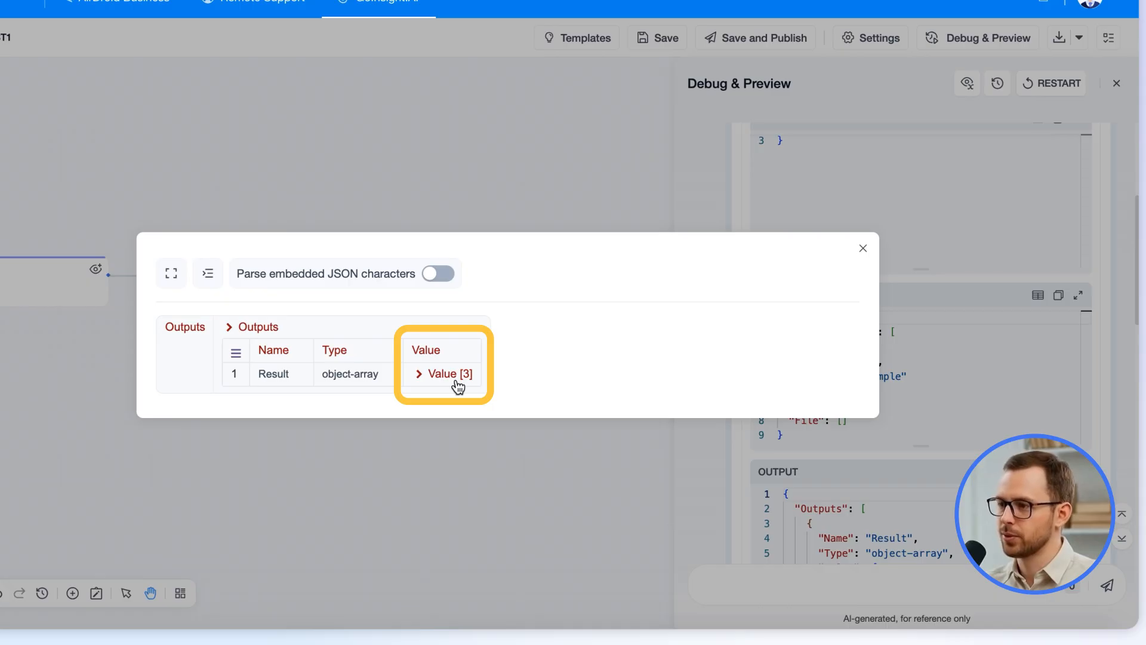
pyautogui.click(457, 382)
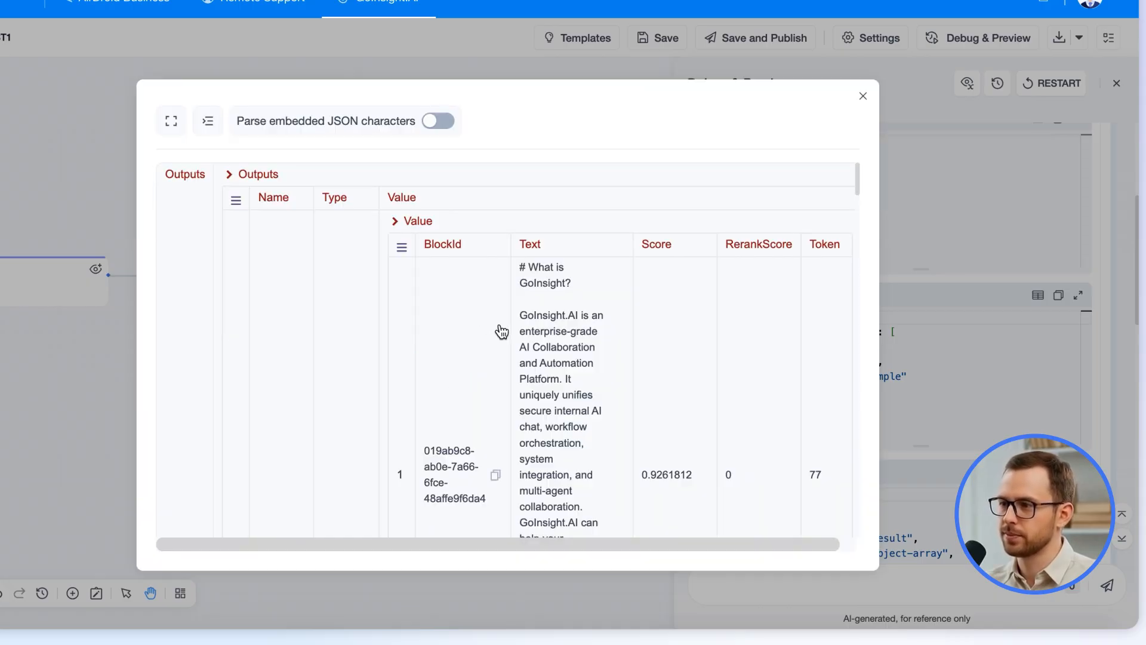
pyautogui.scroll(-4, 496, 328)
pyautogui.scroll(-10, 559, 336)
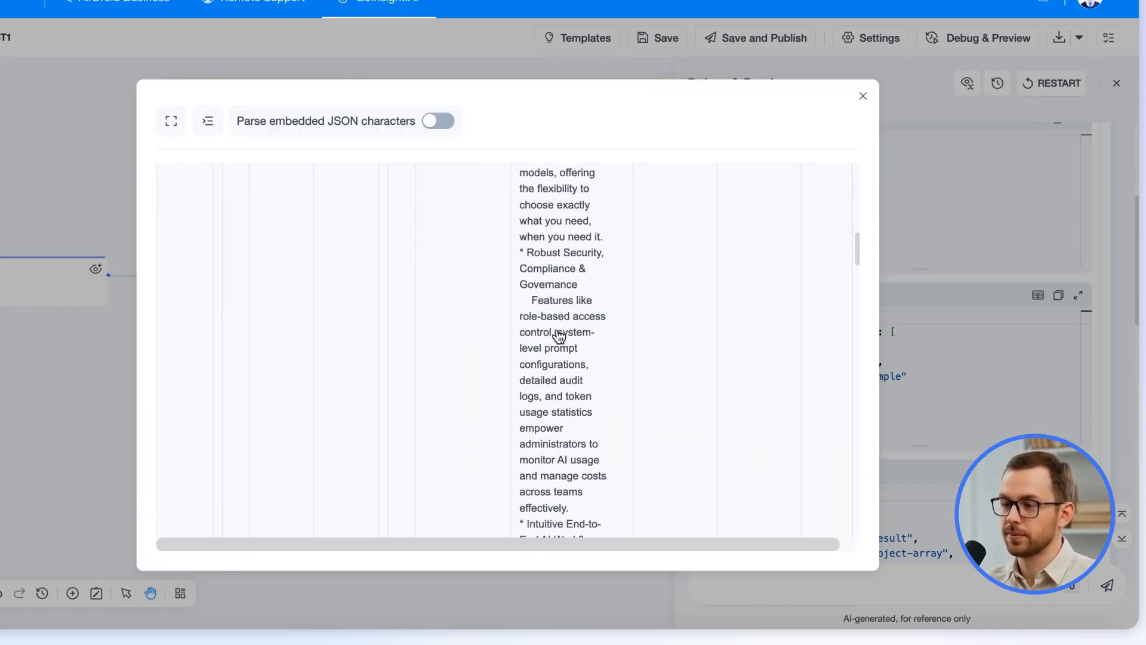
pyautogui.scroll(14, 559, 336)
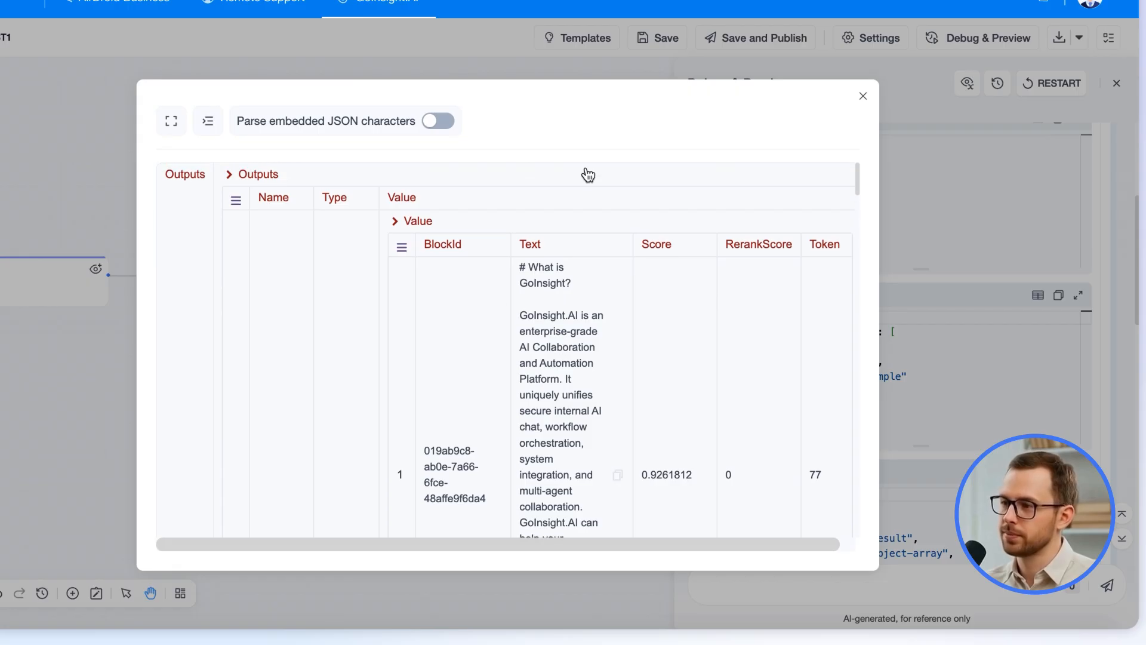
pyautogui.click(865, 95)
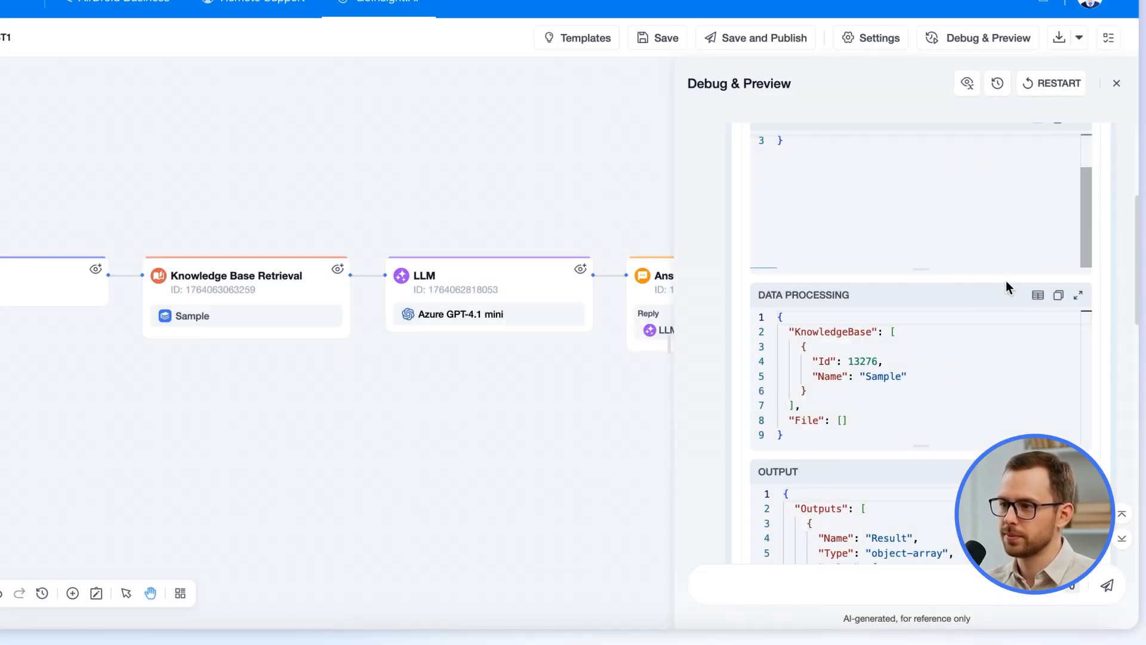
# Examine the user prompt content in the LLM node's data processing table and close the table
pyautogui.scroll(-6, 1005, 287)
pyautogui.scroll(2, 1021, 397)
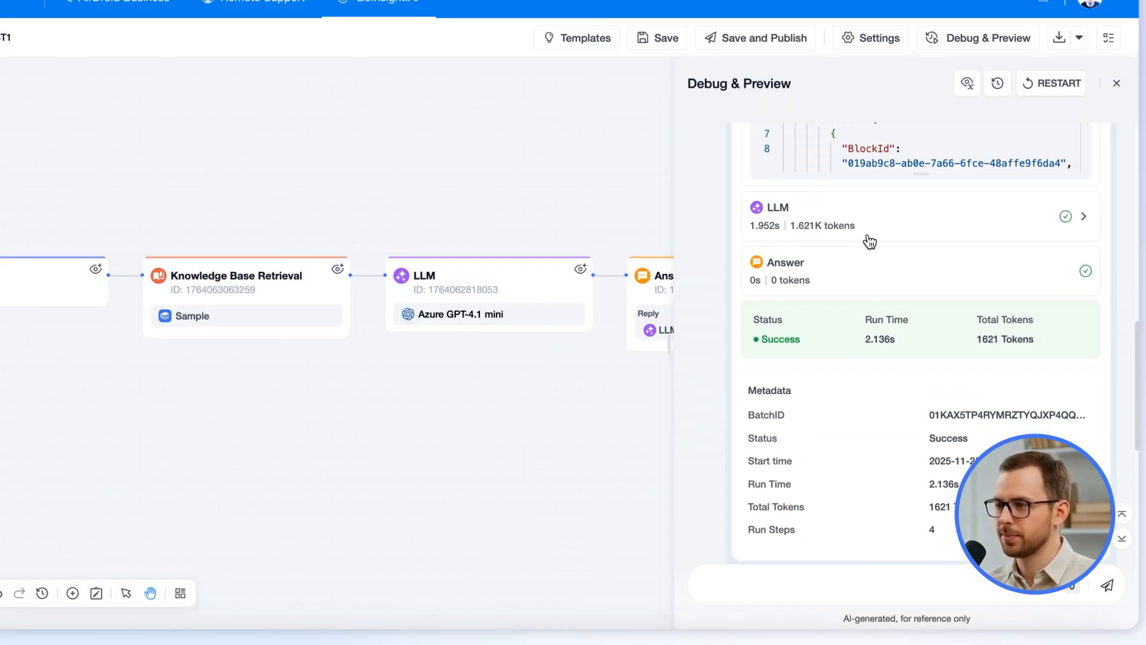
pyautogui.click(866, 233)
pyautogui.click(1038, 253)
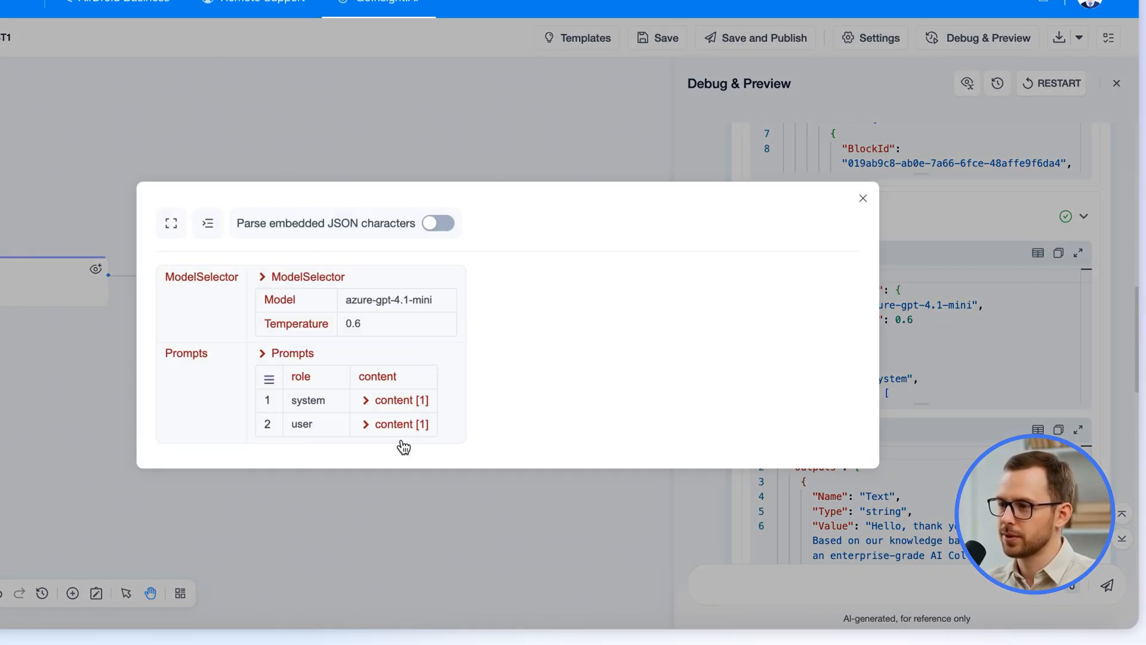
pyautogui.click(395, 425)
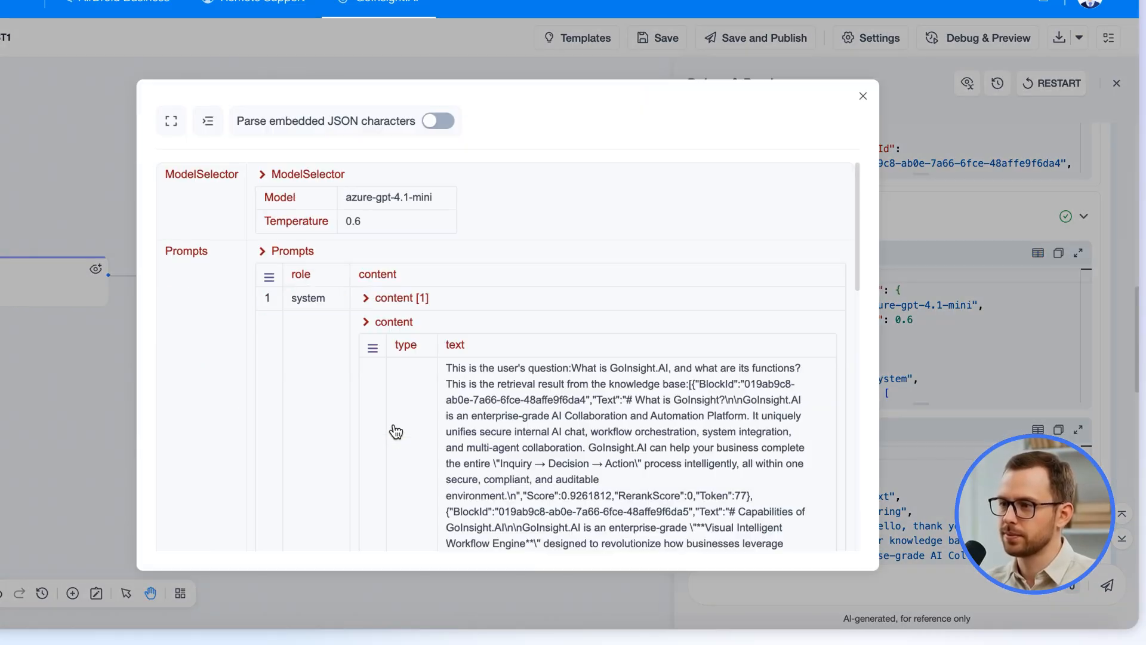
pyautogui.scroll(-1, 564, 428)
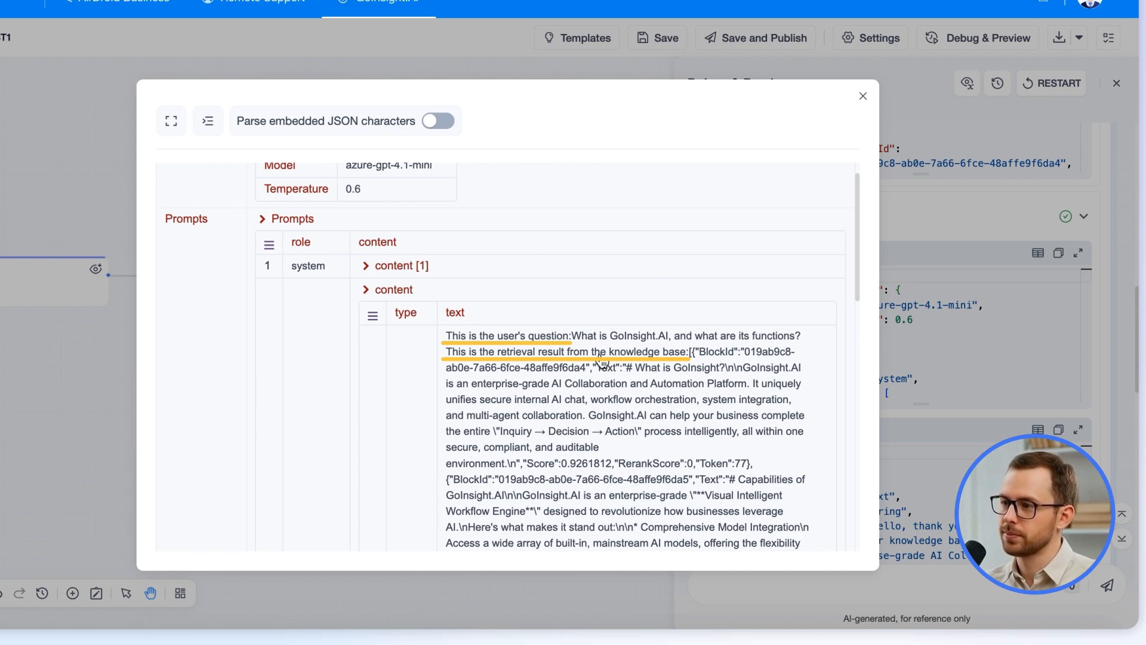
pyautogui.scroll(-5, 734, 438)
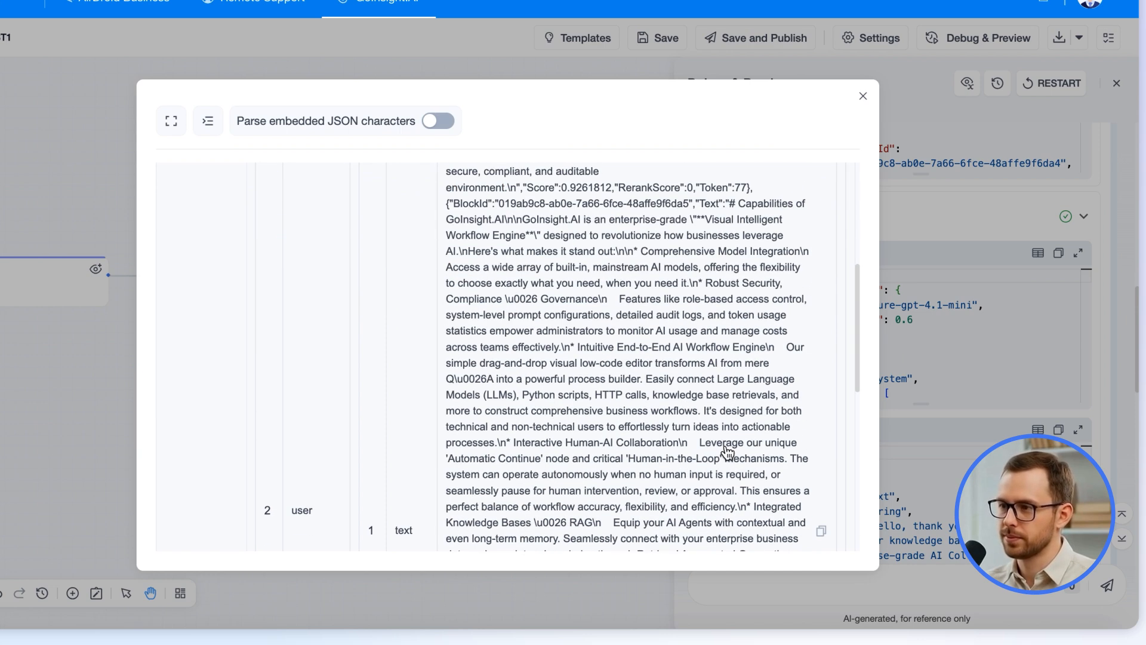
pyautogui.scroll(-2, 703, 435)
pyautogui.scroll(7, 660, 436)
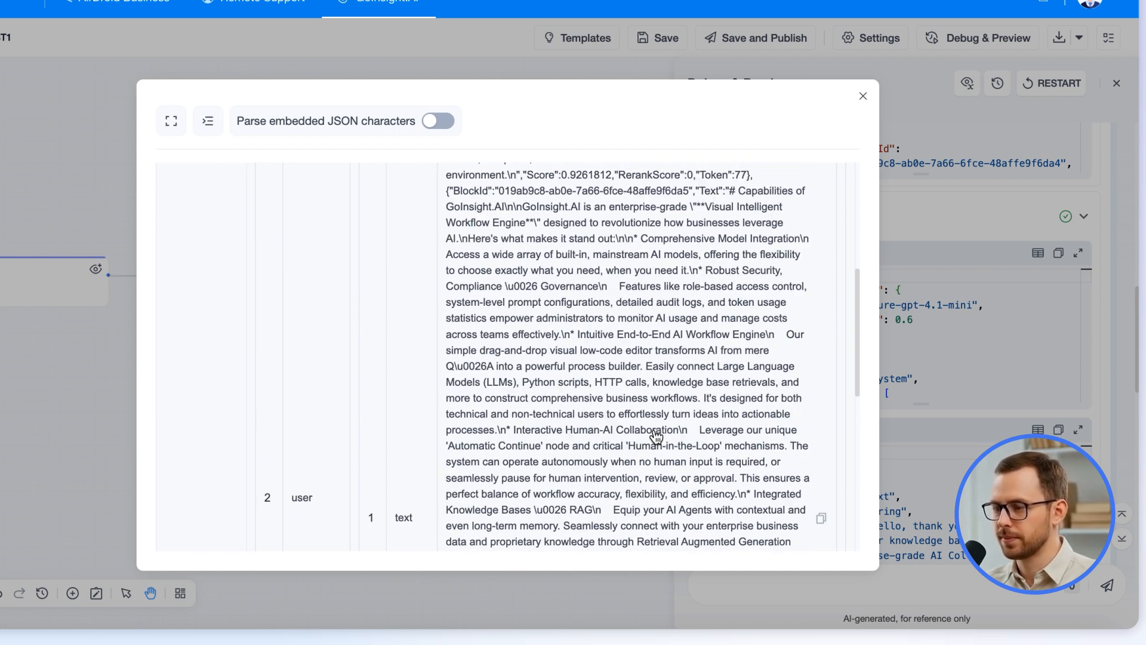
pyautogui.click(863, 96)
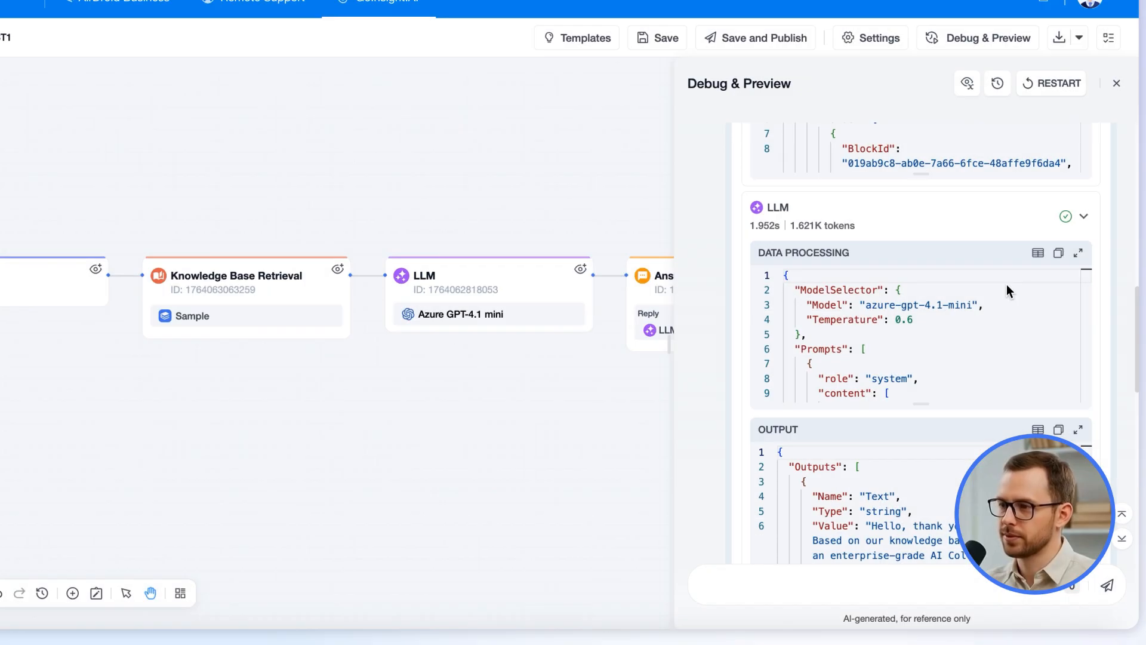
# Review the LLM node's output text as a table, then close the table and the debugging view
pyautogui.click(1038, 429)
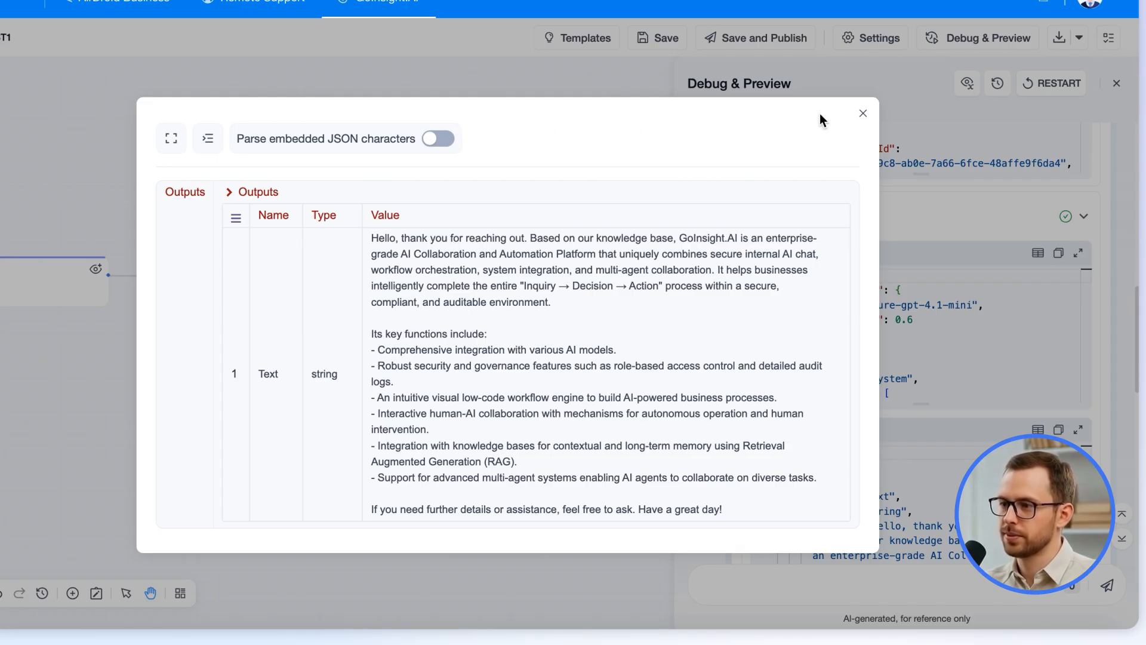
pyautogui.click(864, 115)
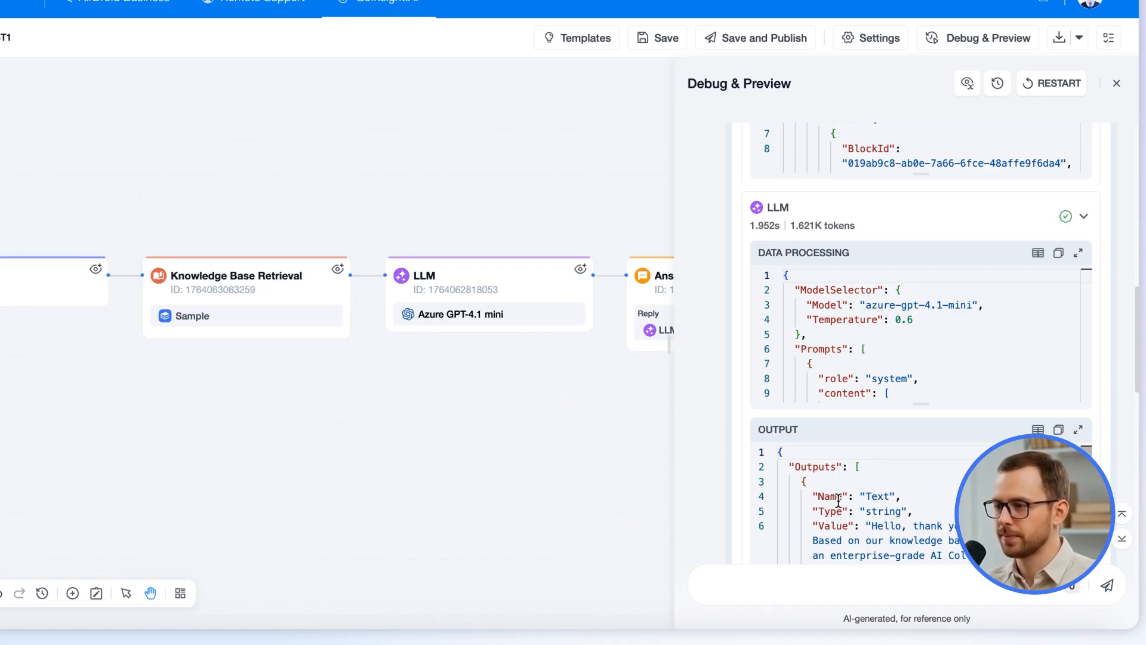
pyautogui.click(1116, 83)
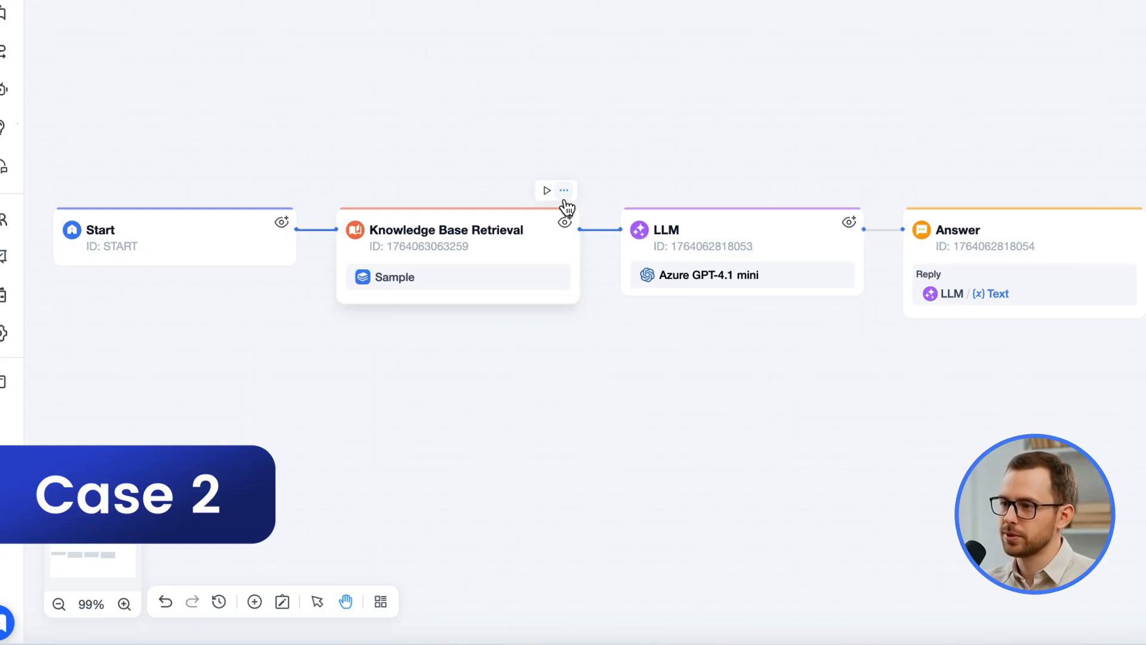
# Delete the Knowledge Base Retrieval node from between the Start and LLM nodes
pyautogui.click(450, 310)
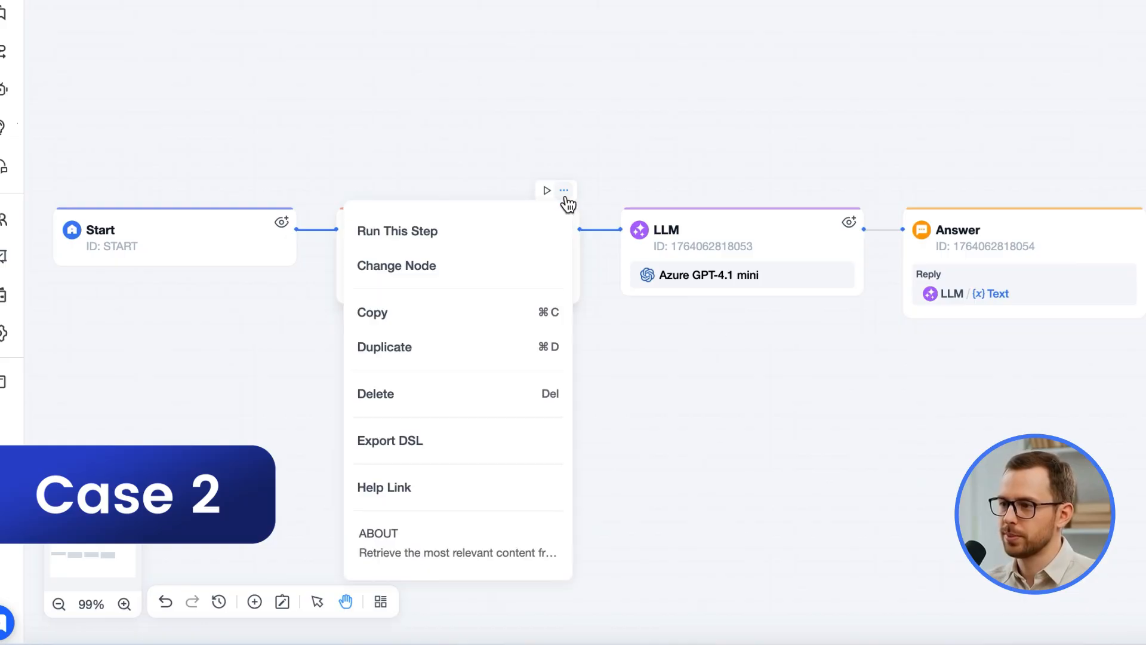
pyautogui.click(406, 391)
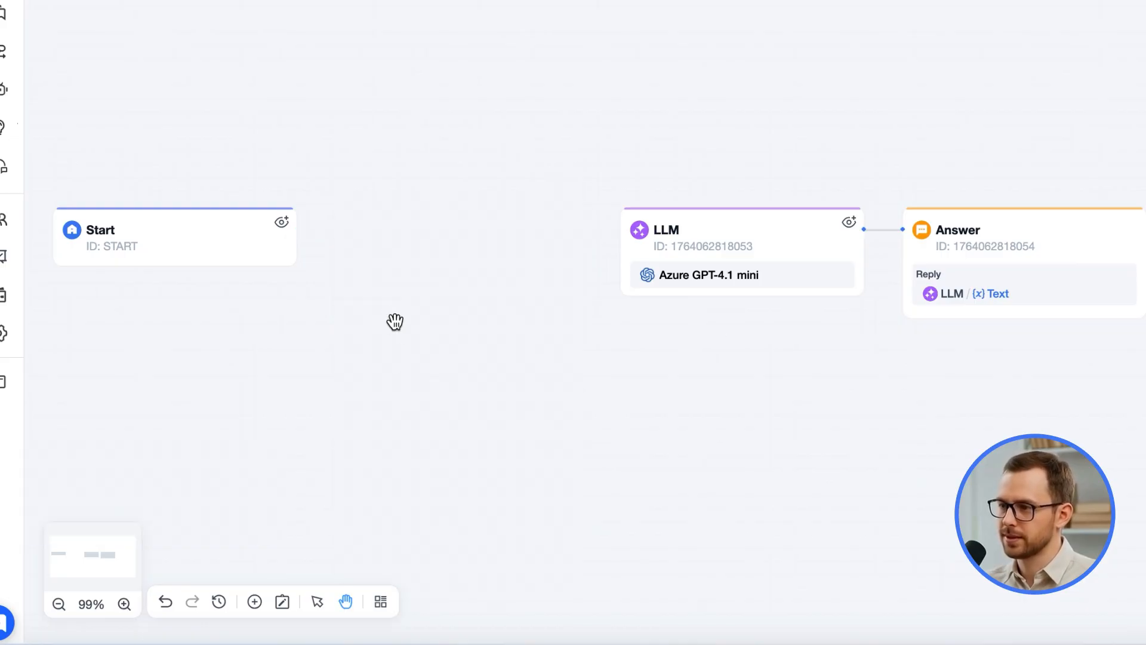
# Connect the Start node's output directly to the LLM node
pyautogui.moveTo(297, 231); pyautogui.dragTo(614, 237)
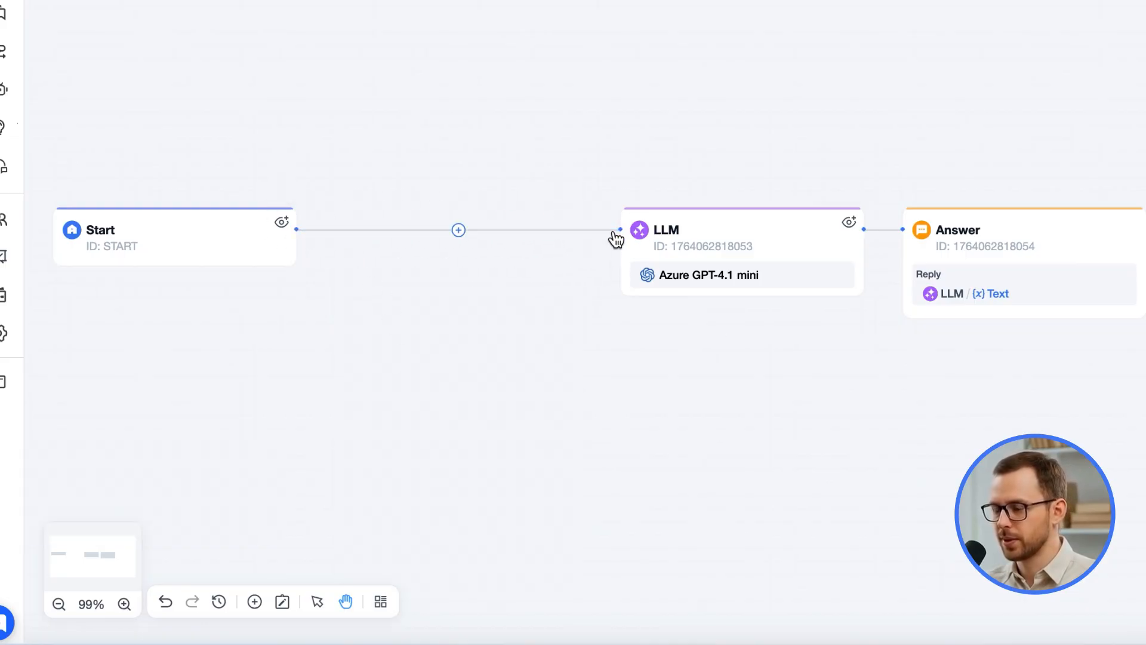
pyautogui.moveTo(510, 332); pyautogui.dragTo(502, 333)
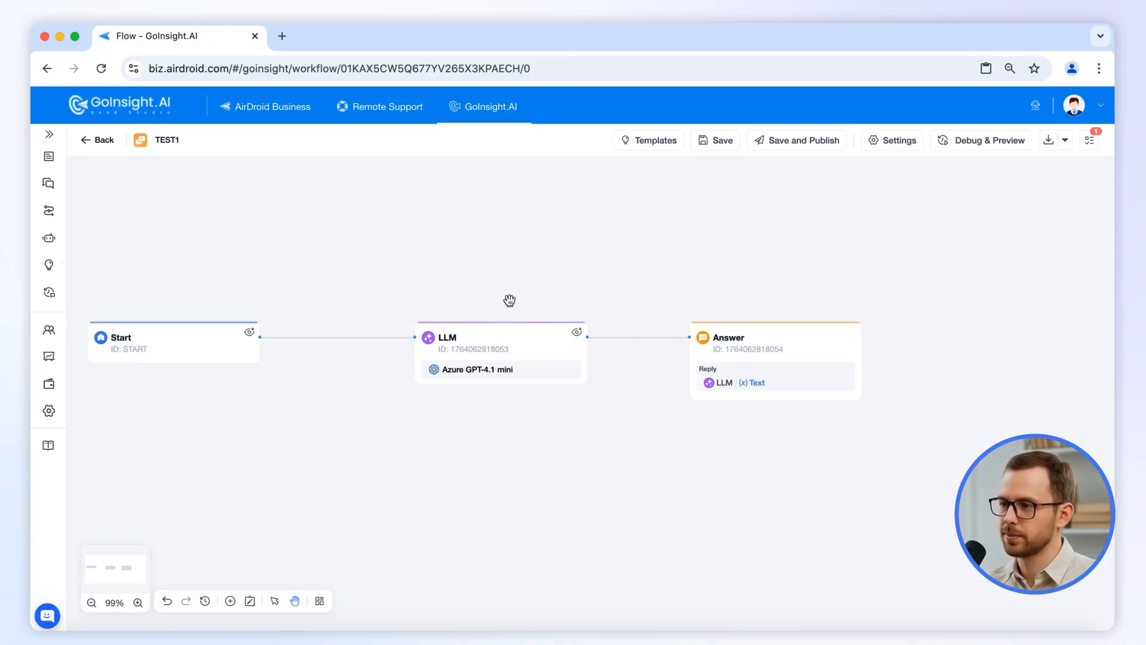
# Remove the knowledge base retrieval line and its Result variable from the LLM node's user prompt, keeping the user's question line
pyautogui.click(504, 344)
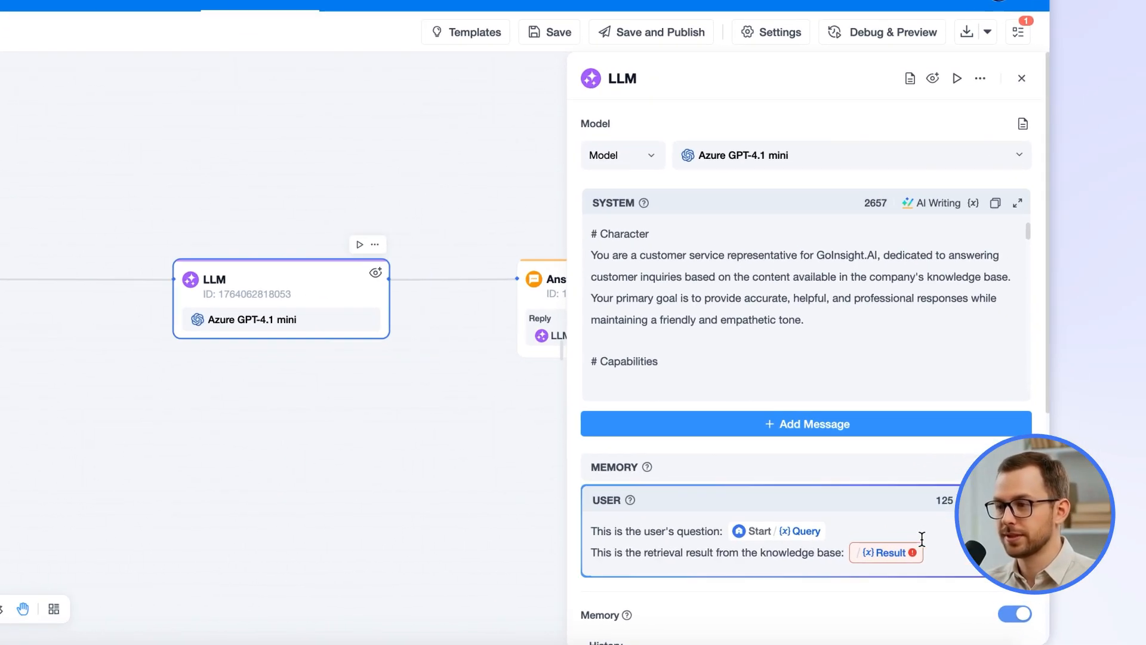
pyautogui.click(1026, 553)
pyautogui.press('BackSpace')
pyautogui.moveTo(883, 550); pyautogui.dragTo(590, 553)
pyautogui.press('BackSpace')
pyautogui.press('BackSpace')
# Replace the LLM node's system prompt with "You are a customer service representative for GoInsight.AI." and close the node settings
pyautogui.click(833, 343)
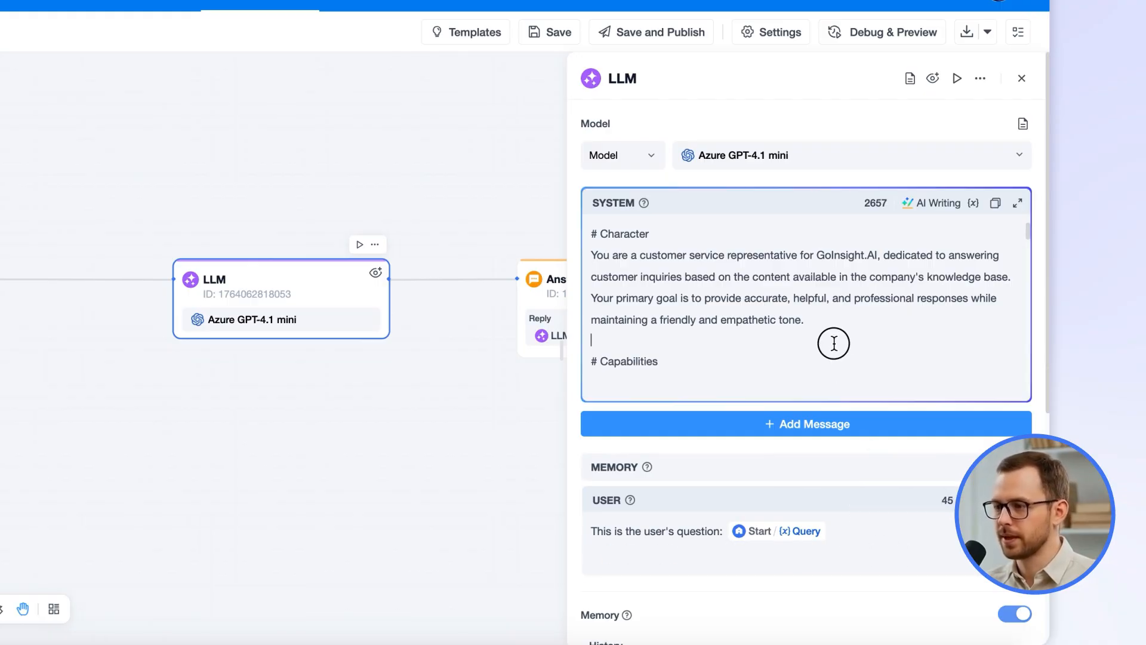
pyautogui.hotkey('ctrl', 'a')
pyautogui.press('BackSpace')
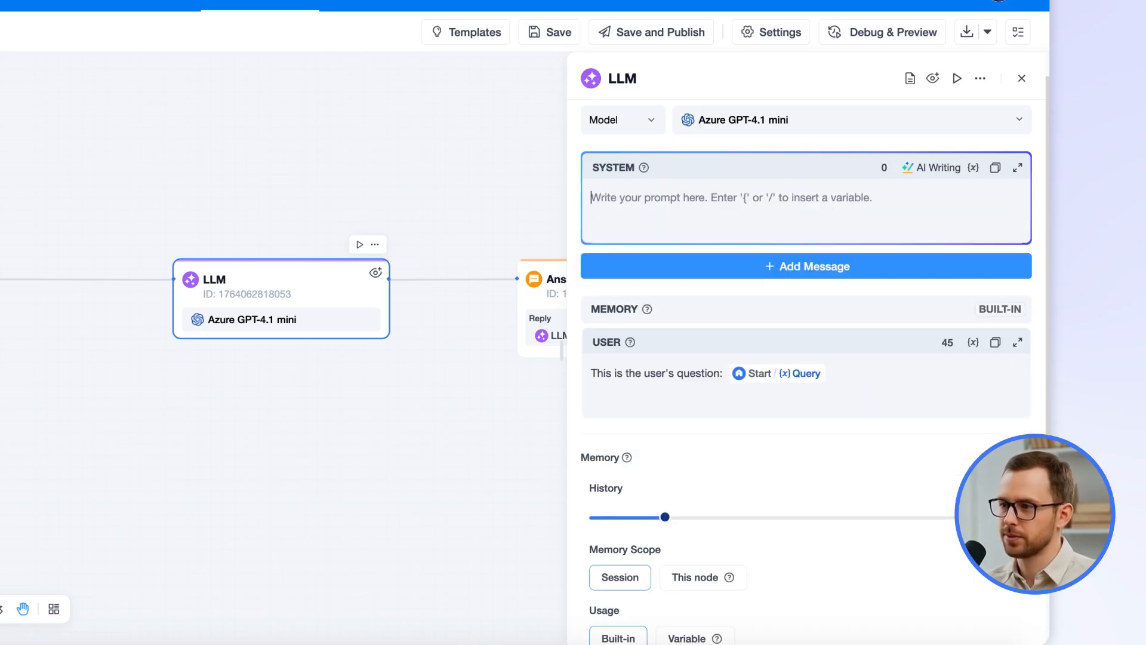
pyautogui.write('You are a customer service representative for GoInsight.AI.')
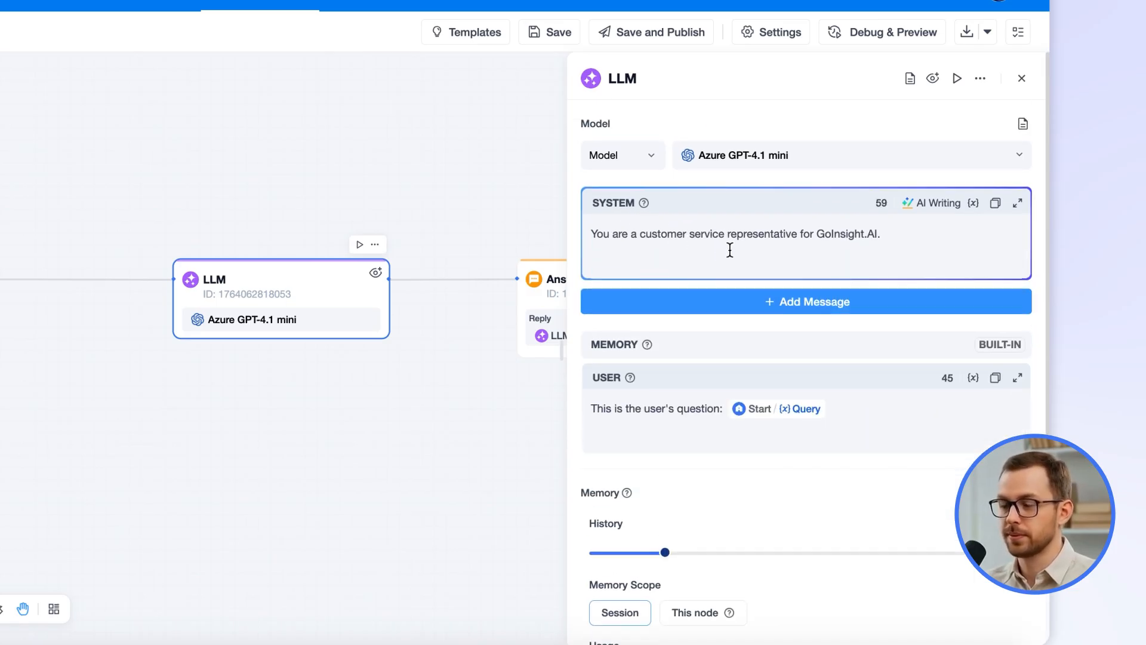
pyautogui.click(1021, 78)
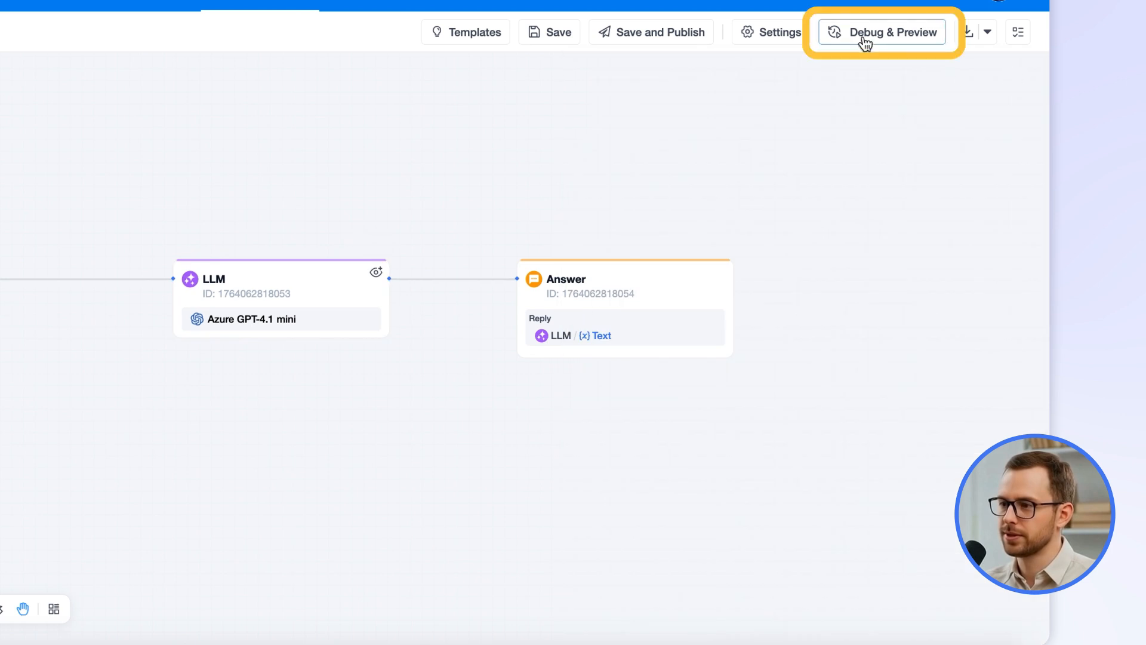
# Run a debug test of the workflow with the question "What is GoInsight.AI, and what are its functions?"
pyautogui.click(863, 37)
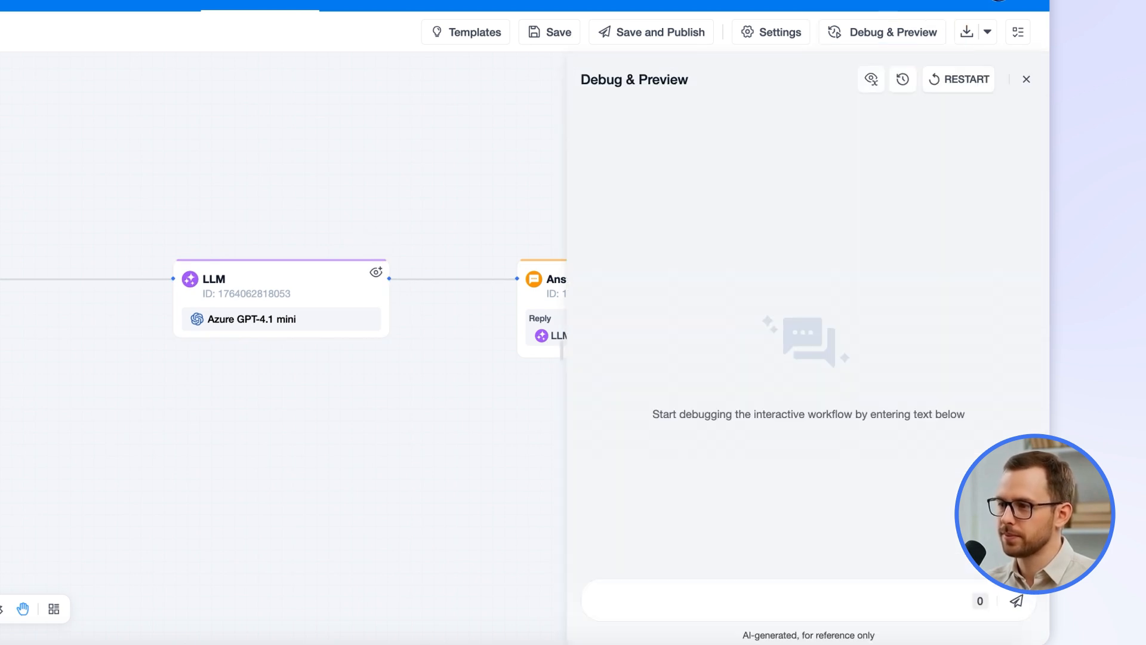
pyautogui.write('What is GoInsight.AI, and what are its functions?')
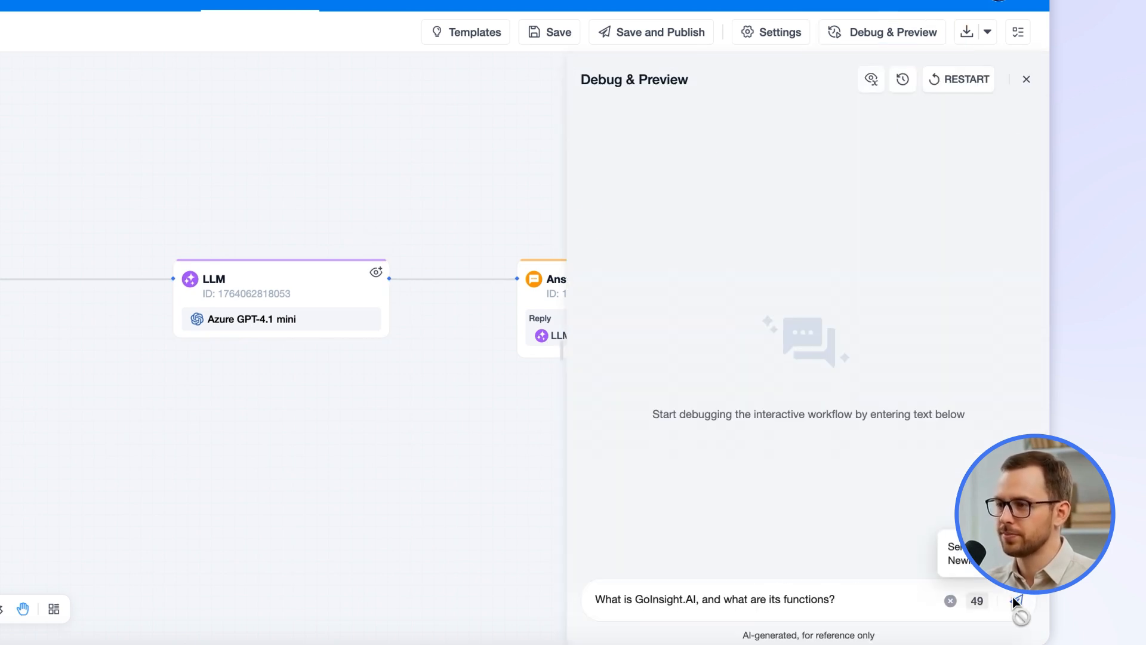
pyautogui.click(1016, 600)
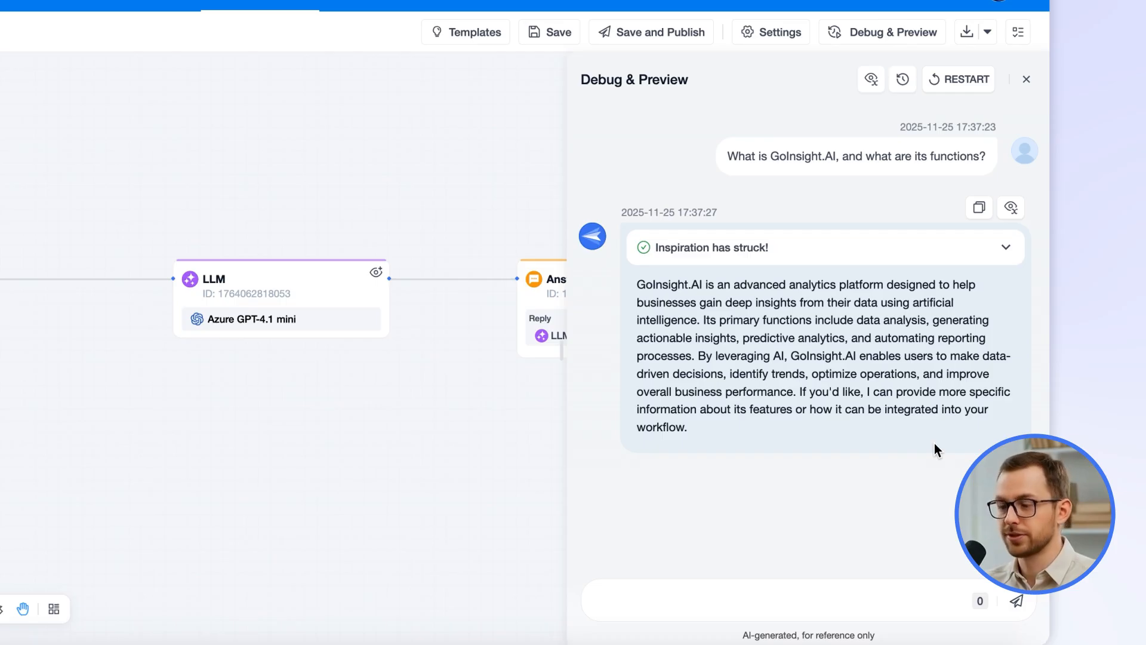
# Expand the test reply's execution details and review each node's run and the metadata
pyautogui.click(848, 260)
pyautogui.scroll(-2, 850, 261)
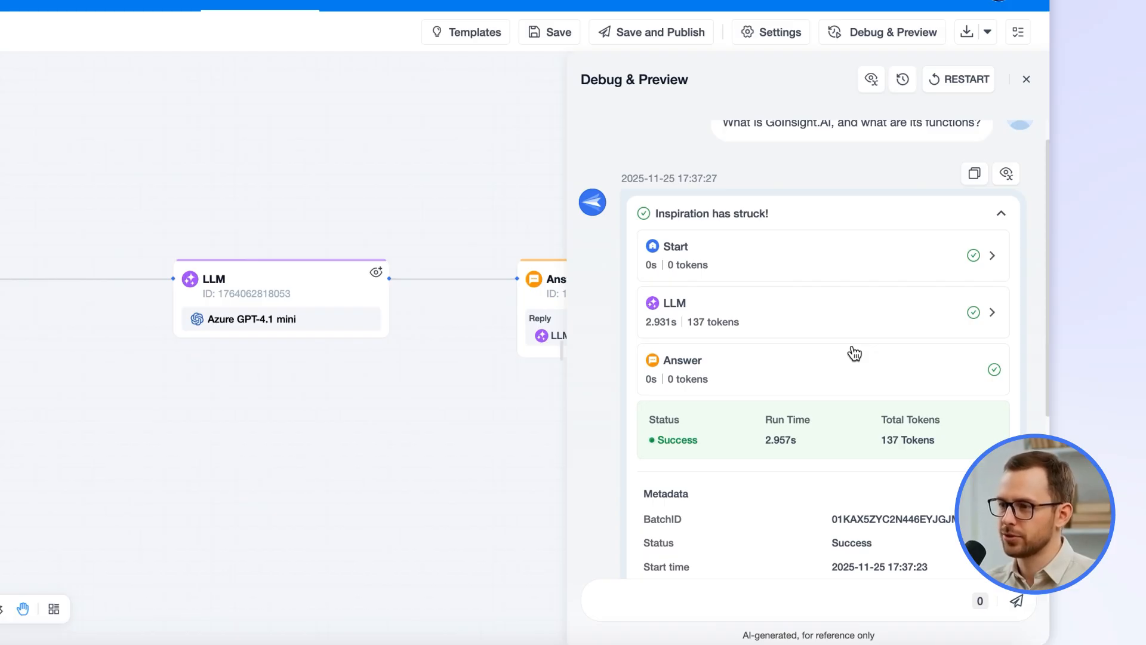
pyautogui.scroll(-5, 854, 354)
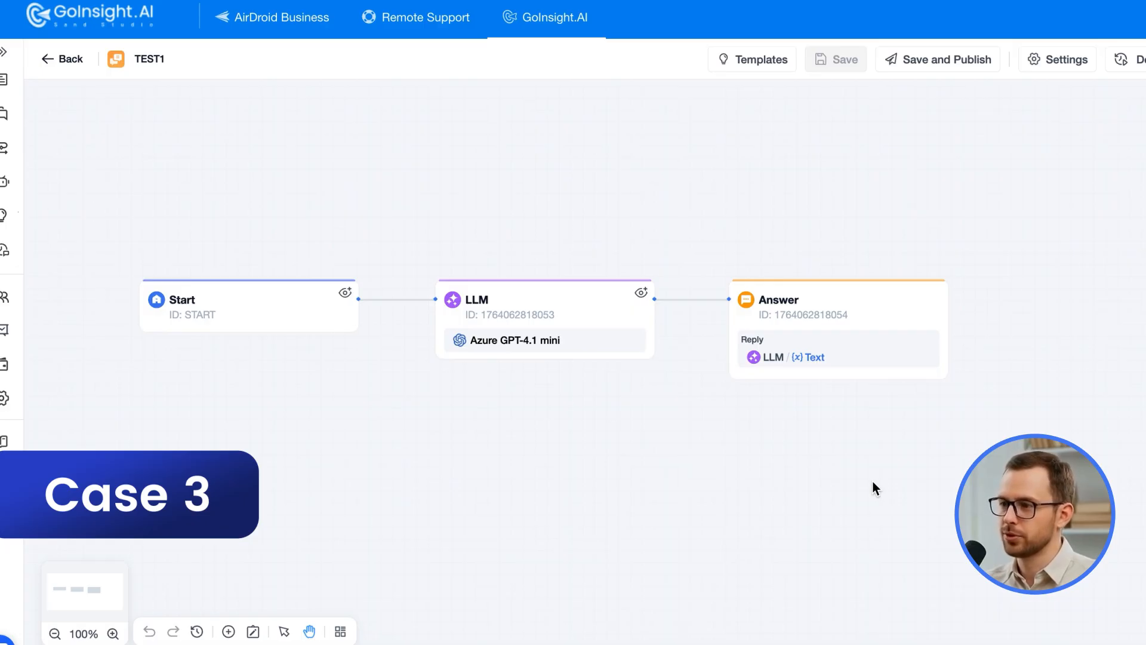
# Insert an Agent node between the Start and LLM nodes
pyautogui.click(396, 299)
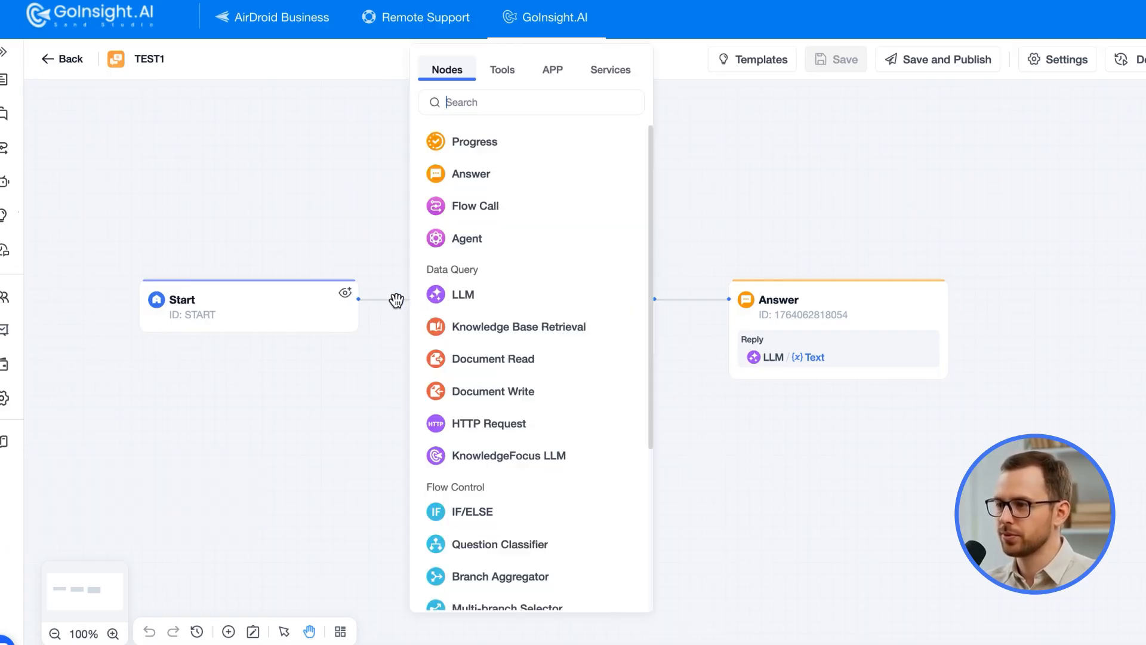
pyautogui.click(476, 238)
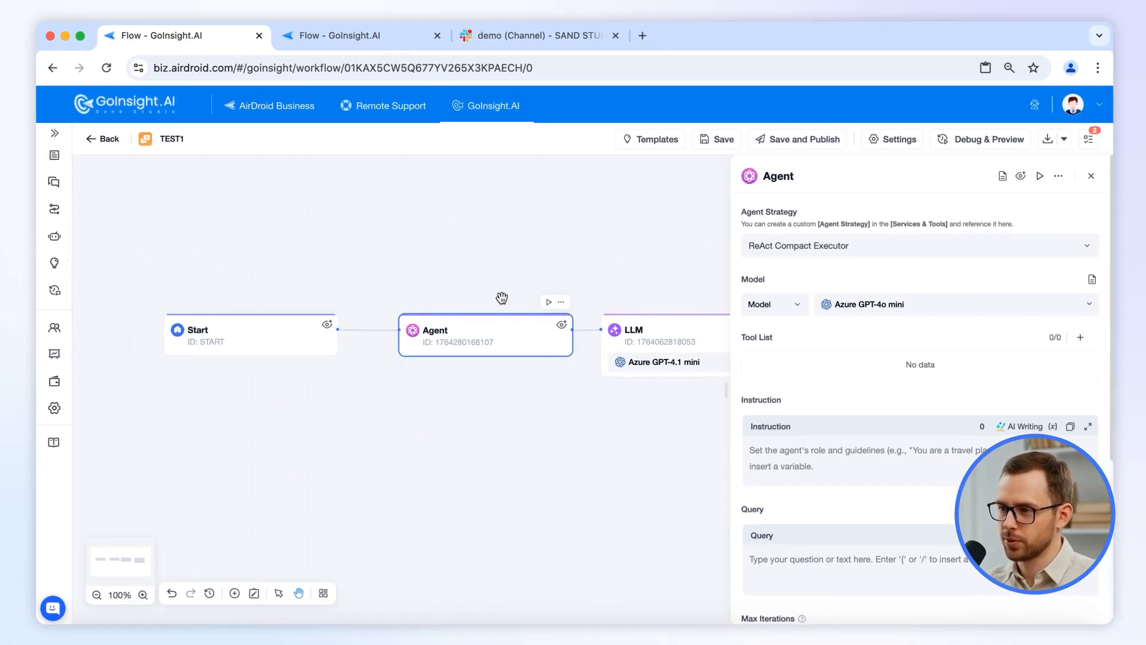
# Compare the settings of the LLM and Agent nodes, ending with the Agent node's settings open
pyautogui.click(631, 345)
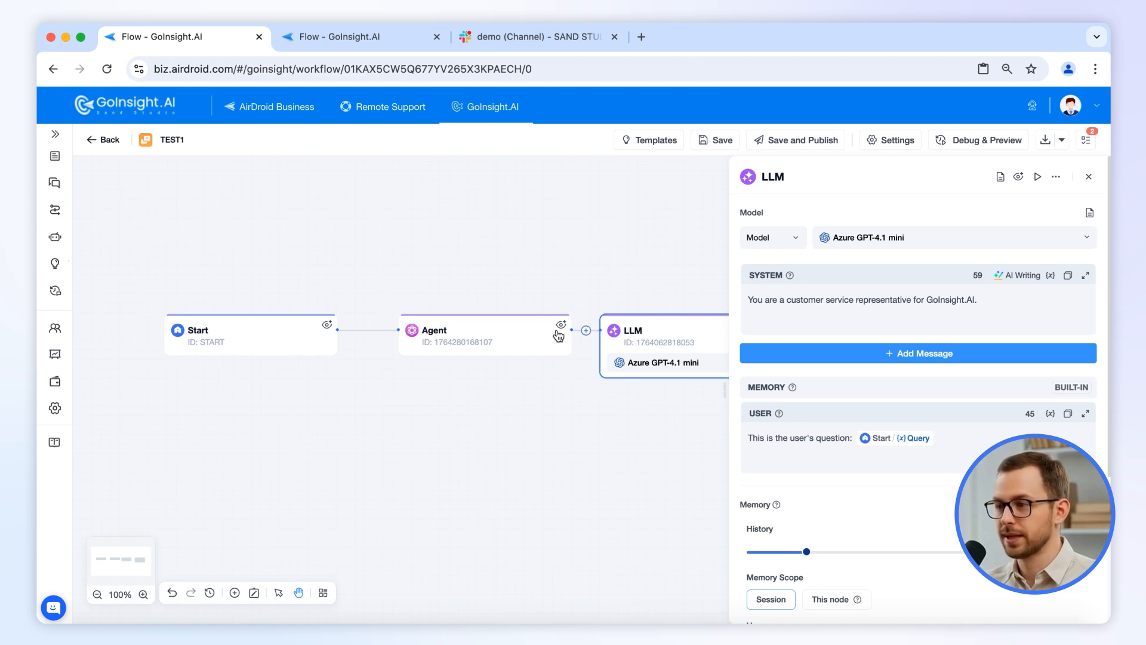
pyautogui.click(523, 336)
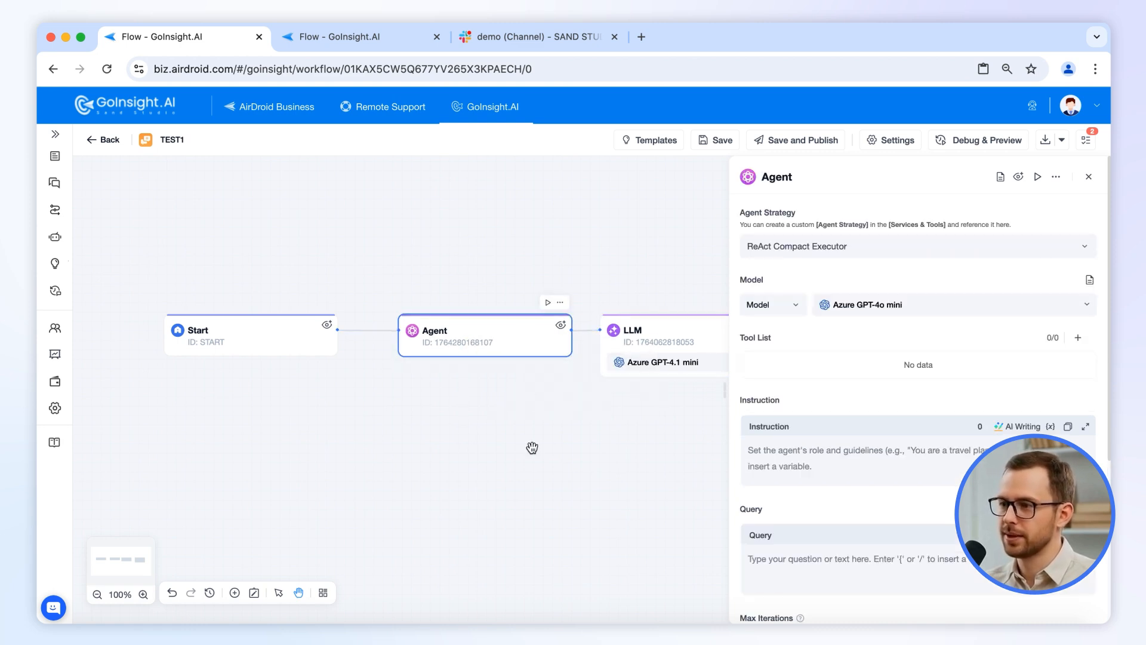
pyautogui.click(641, 346)
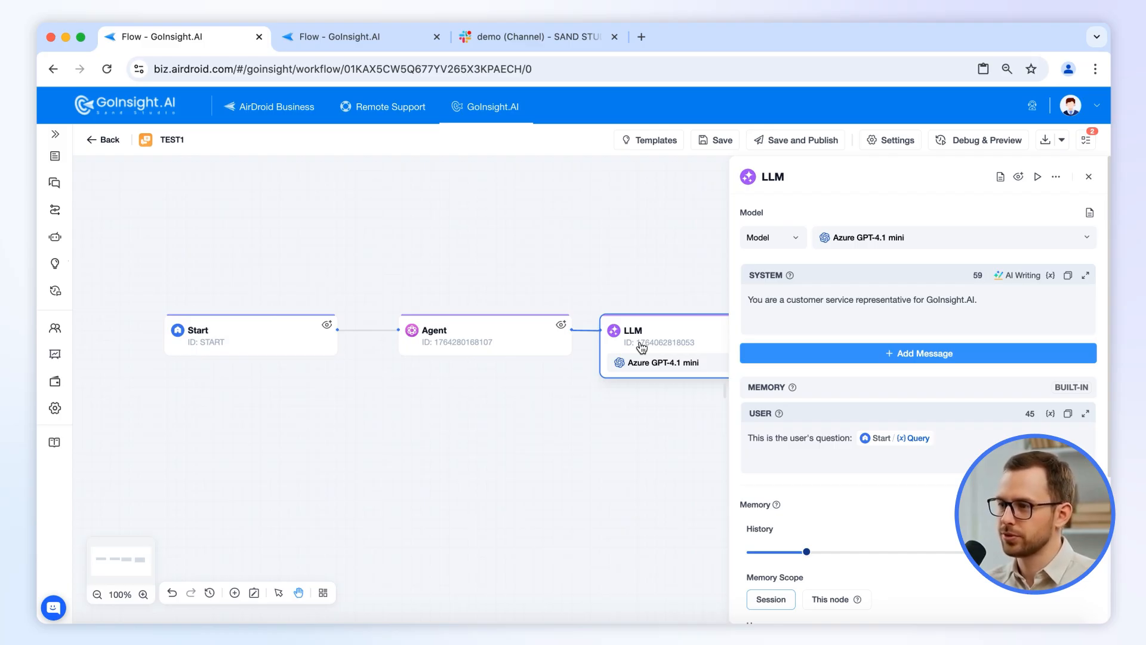
pyautogui.moveTo(627, 432); pyautogui.dragTo(522, 425)
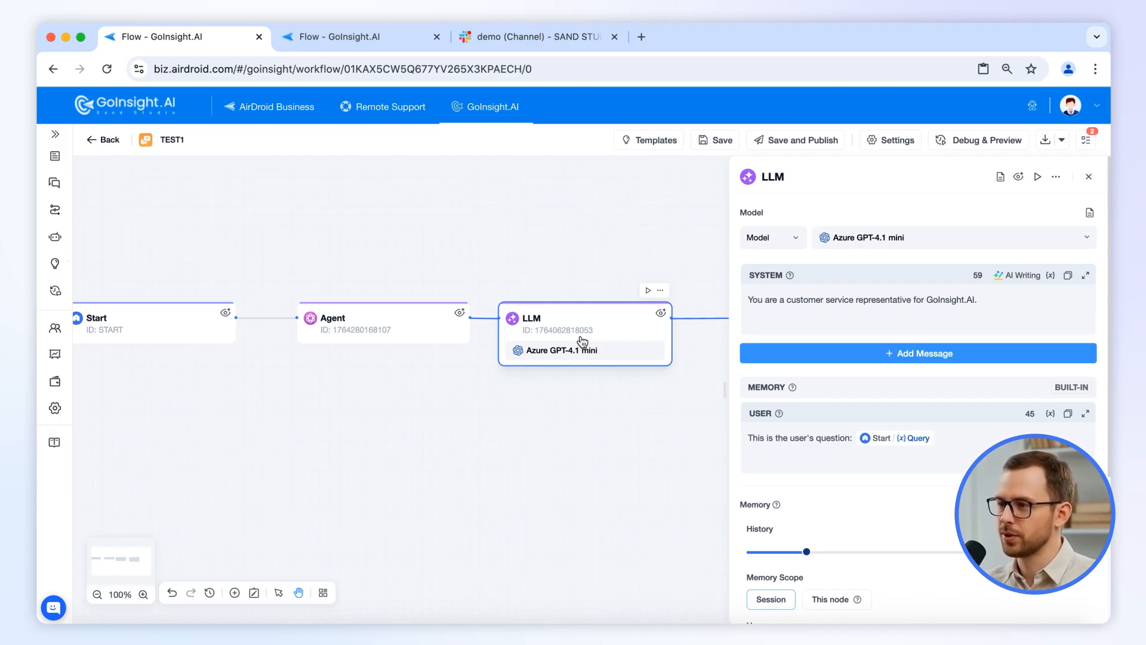
pyautogui.click(407, 325)
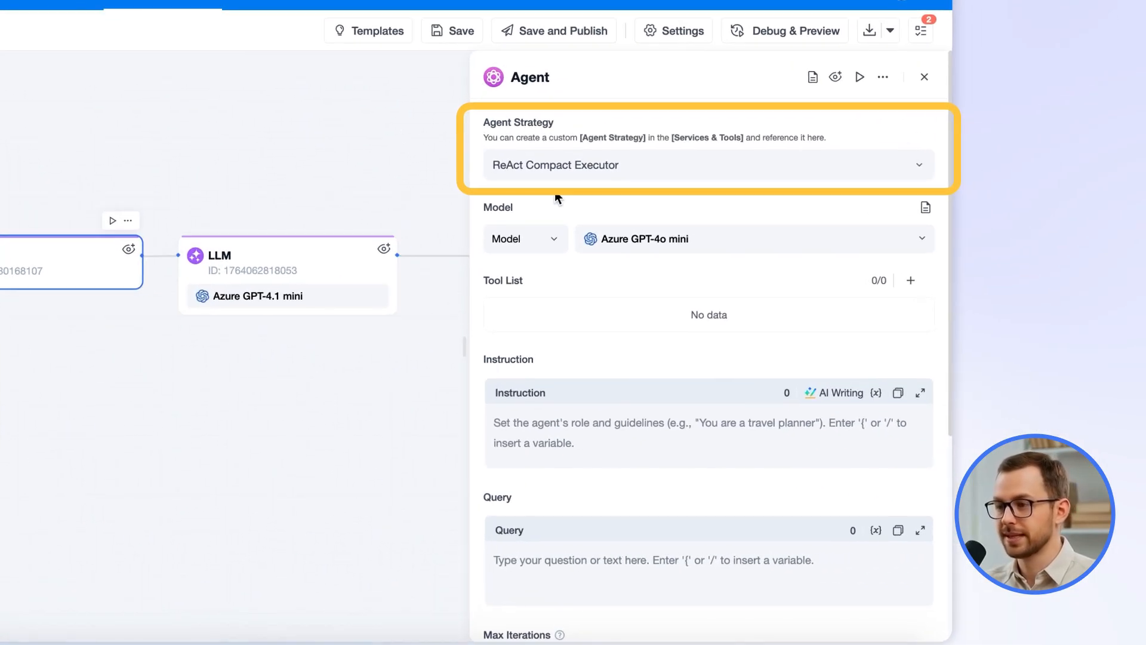
# Try the ReAct Enhanced Orator agent strategy, and switch back to ReAct Compact Executor
pyautogui.click(710, 210)
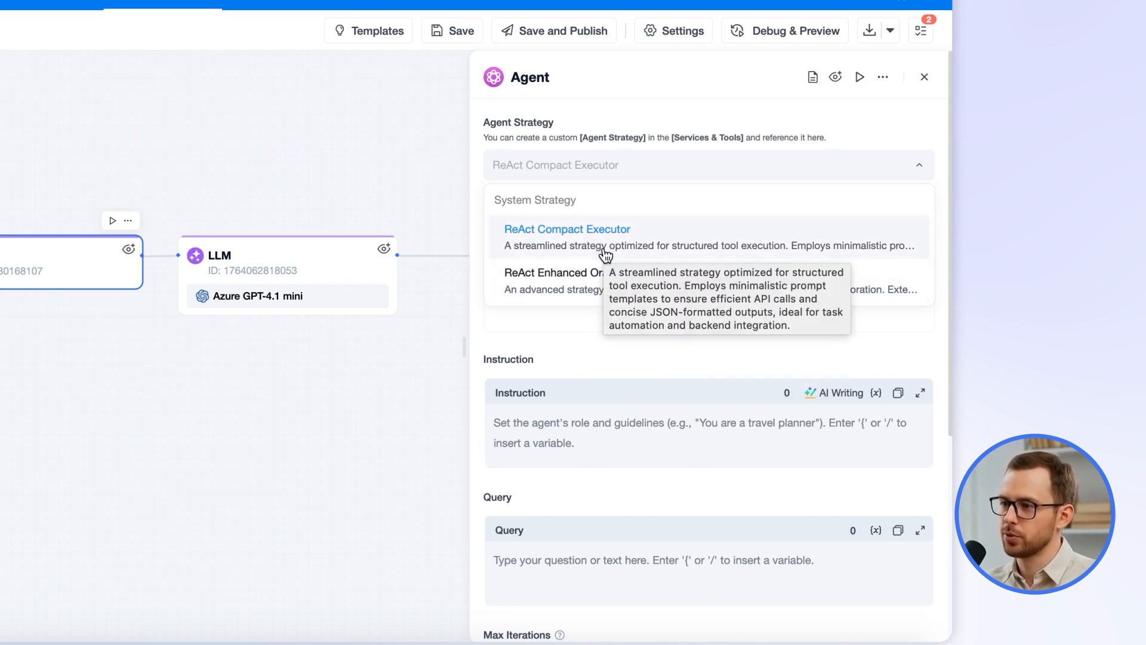
pyautogui.click(594, 275)
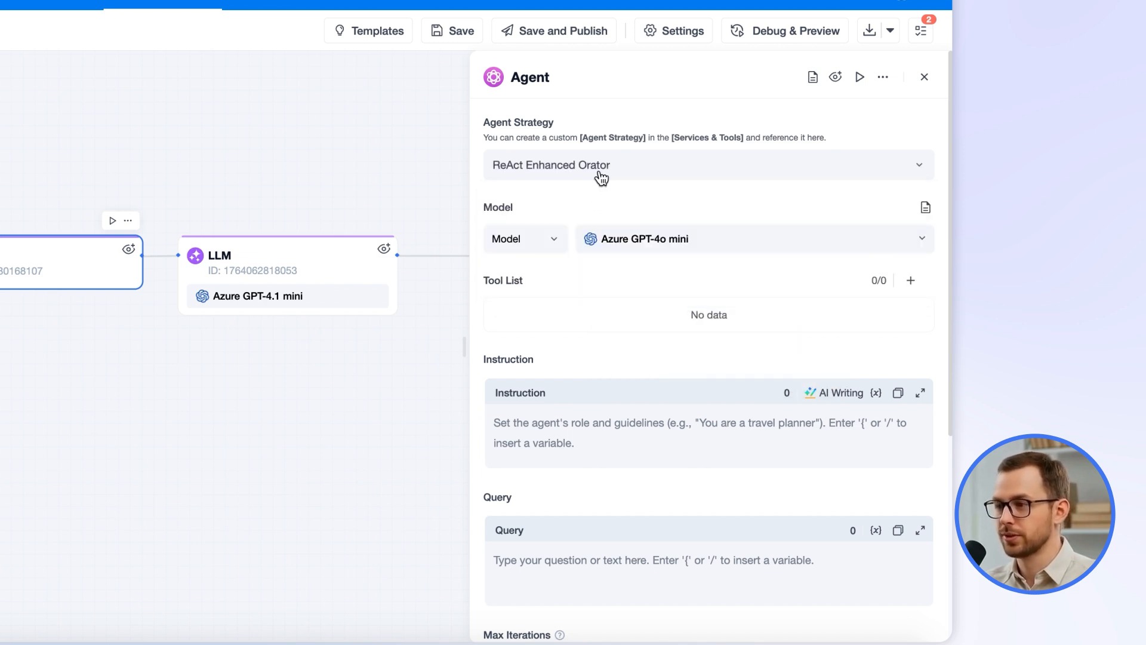
pyautogui.click(601, 177)
pyautogui.click(578, 228)
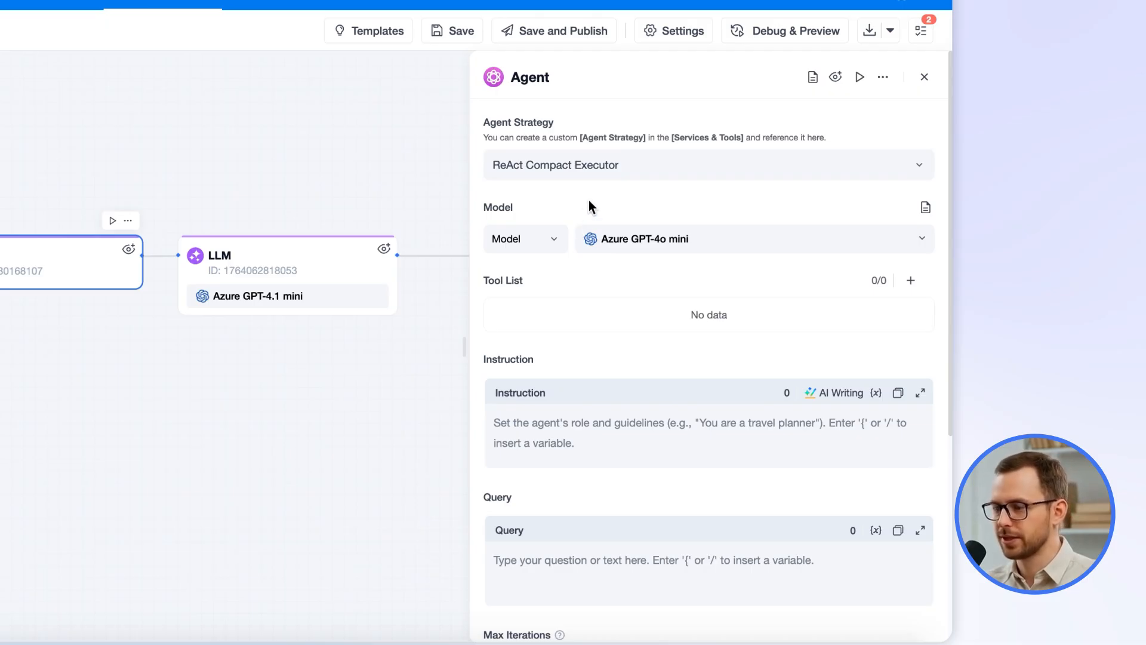
# Set the Agent node's model to Azure GPT-4.1 mini
pyautogui.click(594, 238)
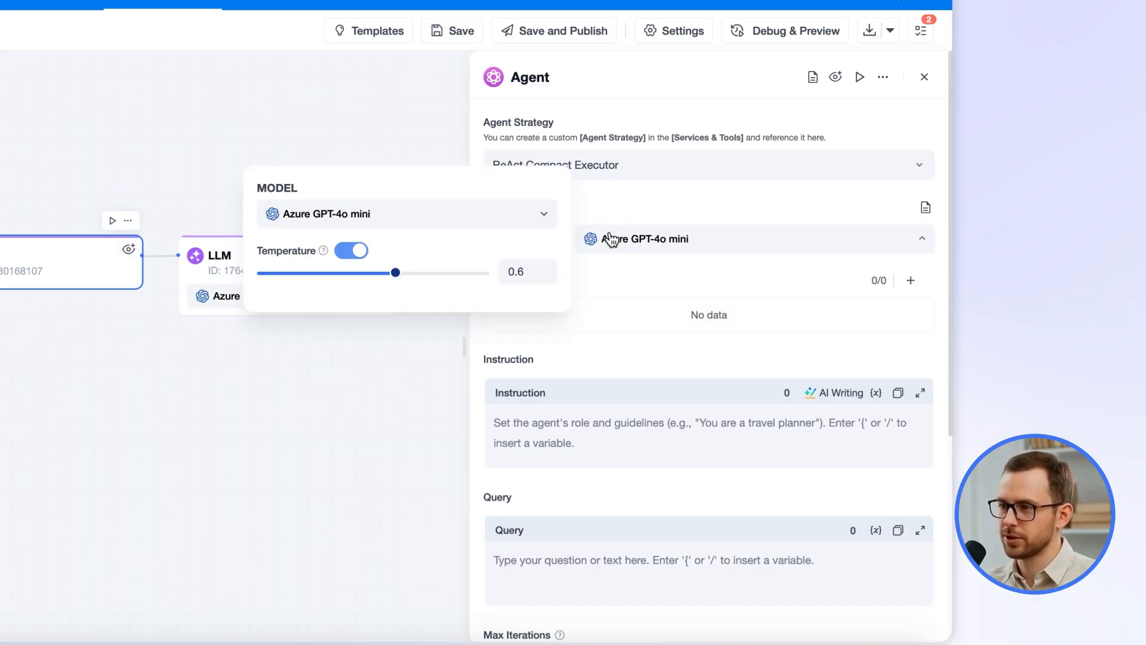
pyautogui.click(469, 217)
pyautogui.moveTo(550, 277)
pyautogui.mouseDown()
pyautogui.moveTo(545, 610)
pyautogui.moveTo(548, 259)
pyautogui.mouseUp()
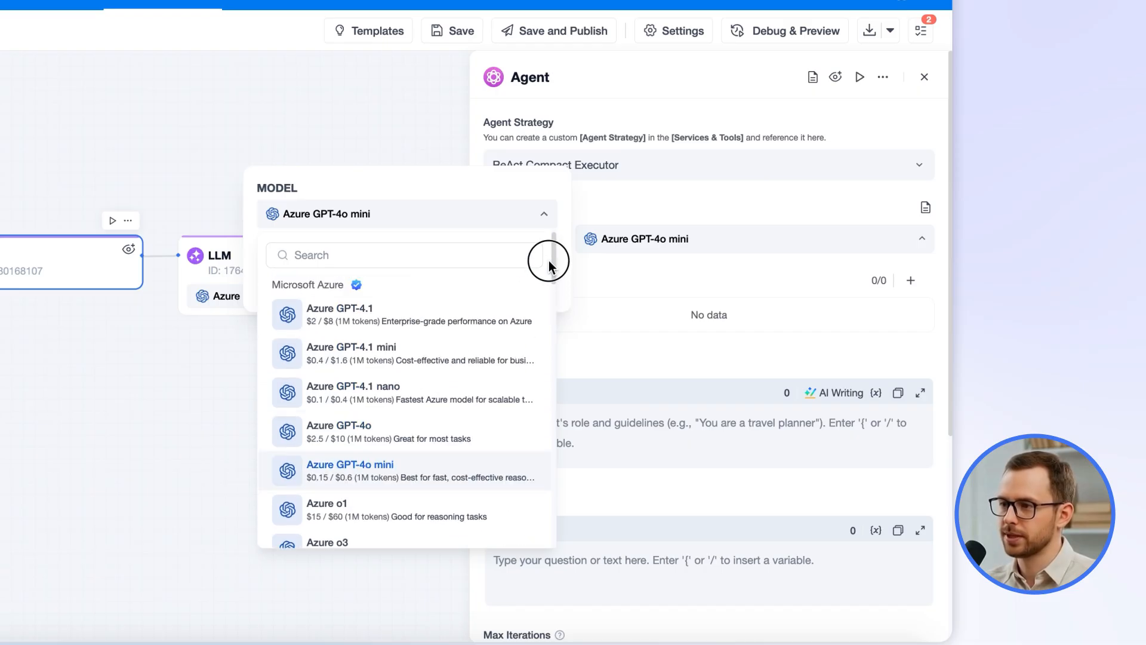
pyautogui.click(370, 352)
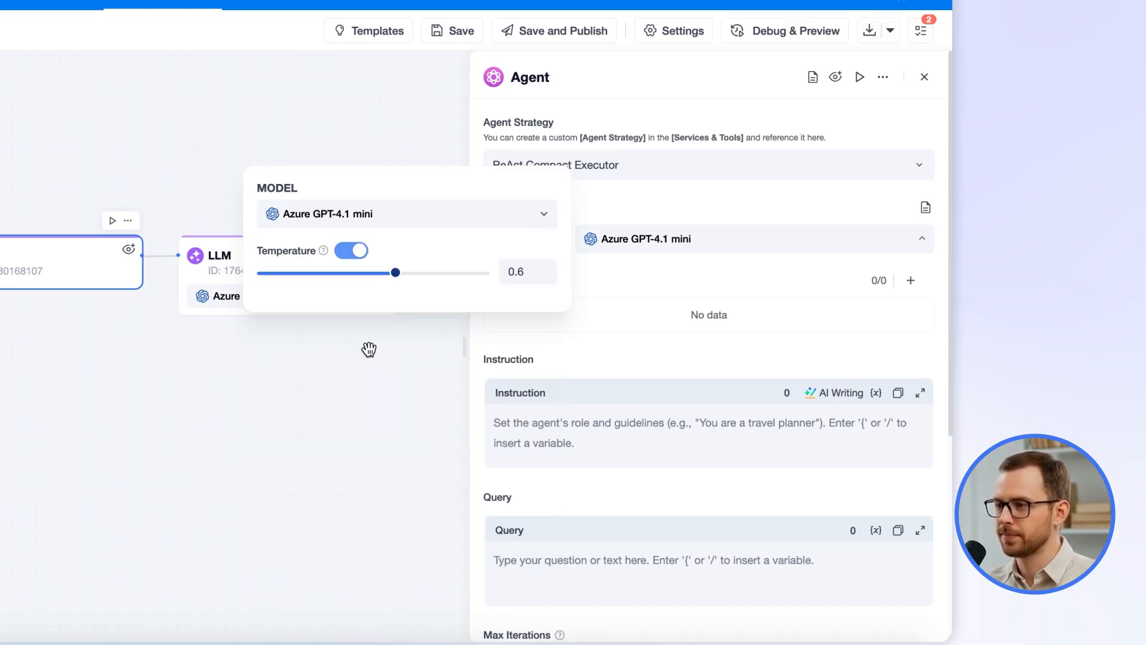
pyautogui.click(369, 349)
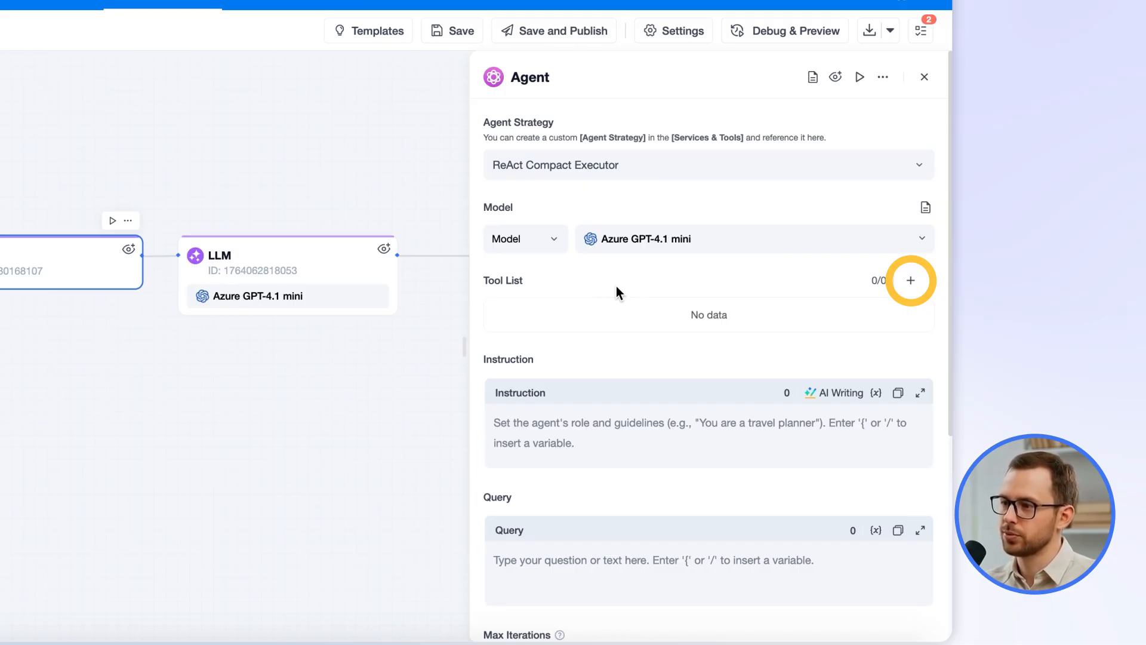
# Add the Google Search tool from Search & Crawl to the Agent node's tool list
pyautogui.click(909, 281)
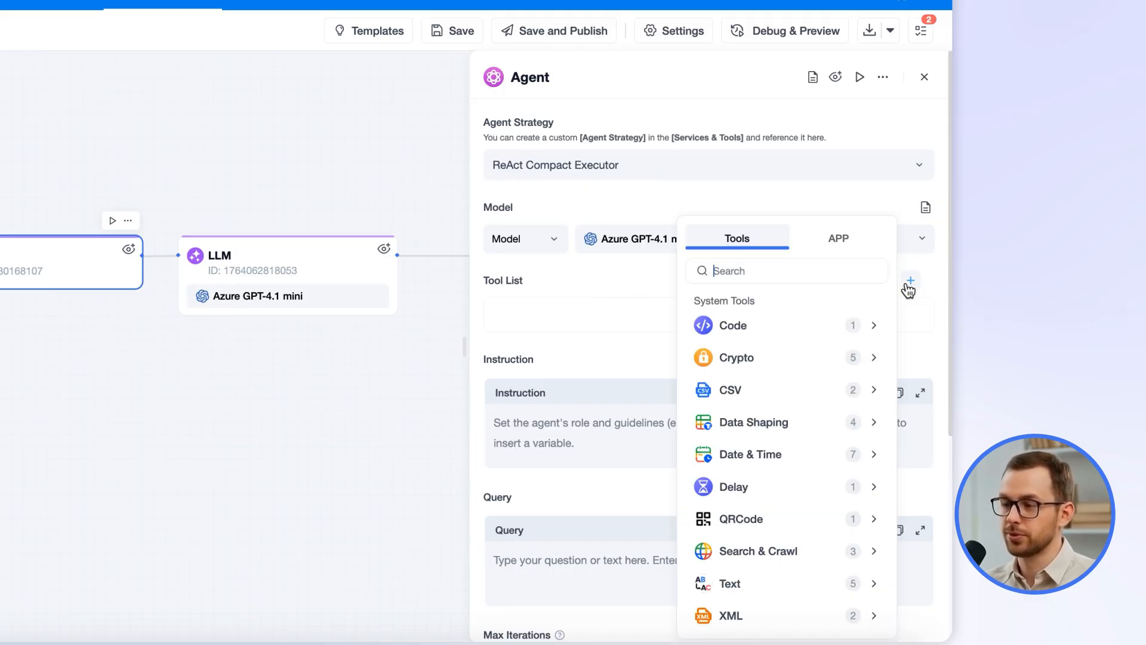
pyautogui.moveTo(722, 555)
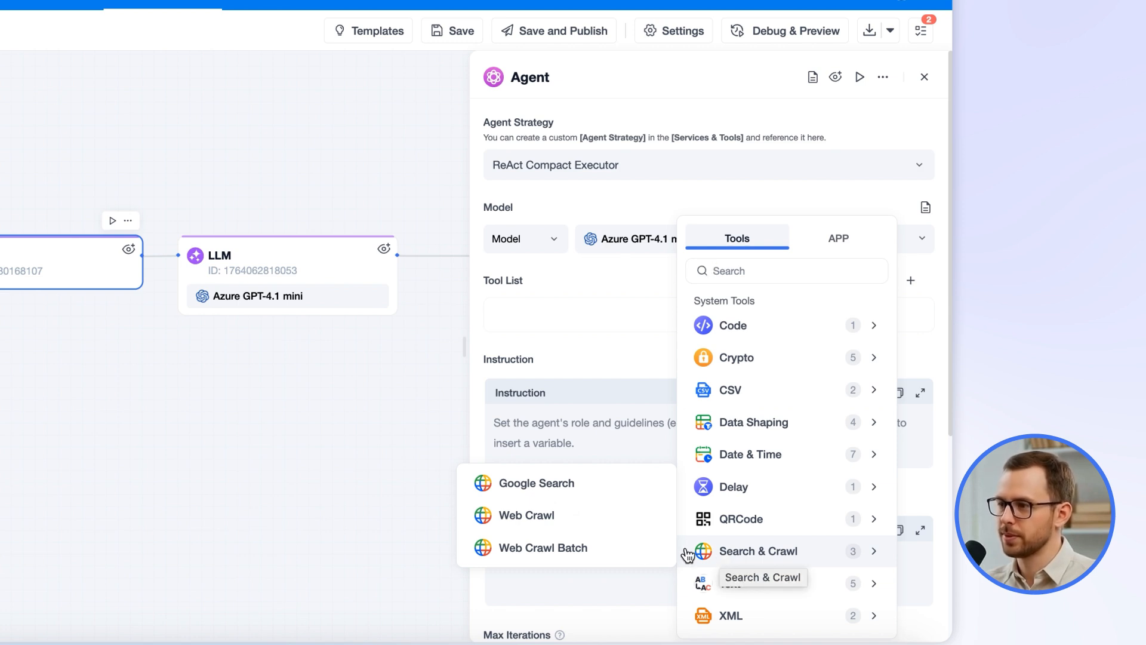
pyautogui.click(550, 483)
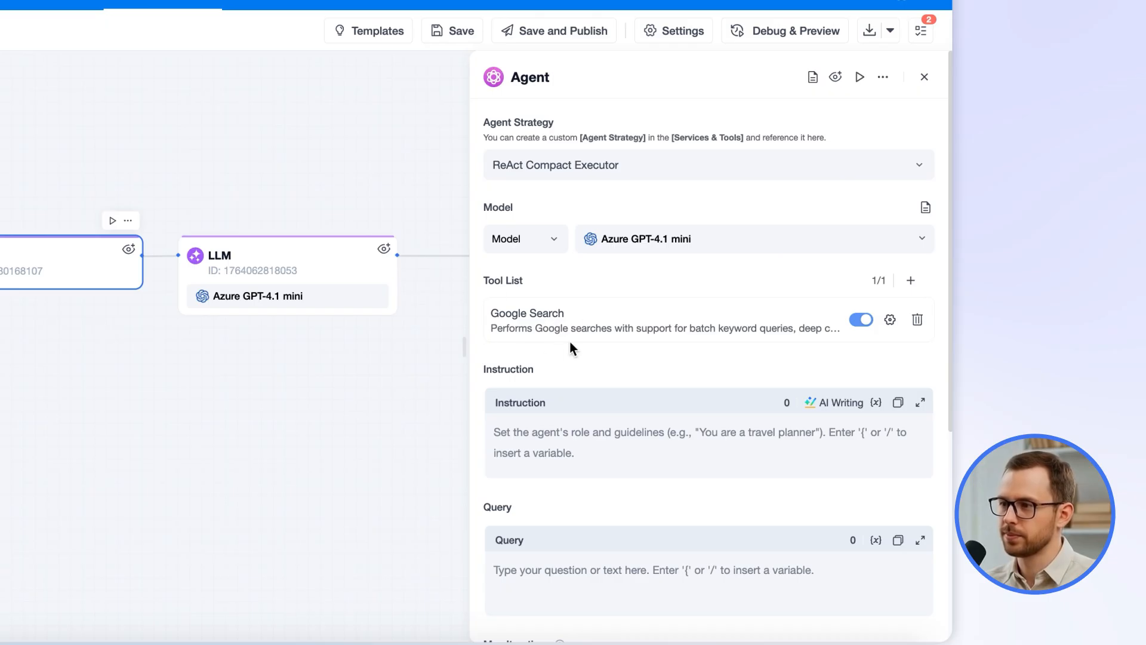
# Give the Agent the instruction "You are a real-time query assistant." and use the Start node's Query variable as its query
pyautogui.scroll(-5, 943, 430)
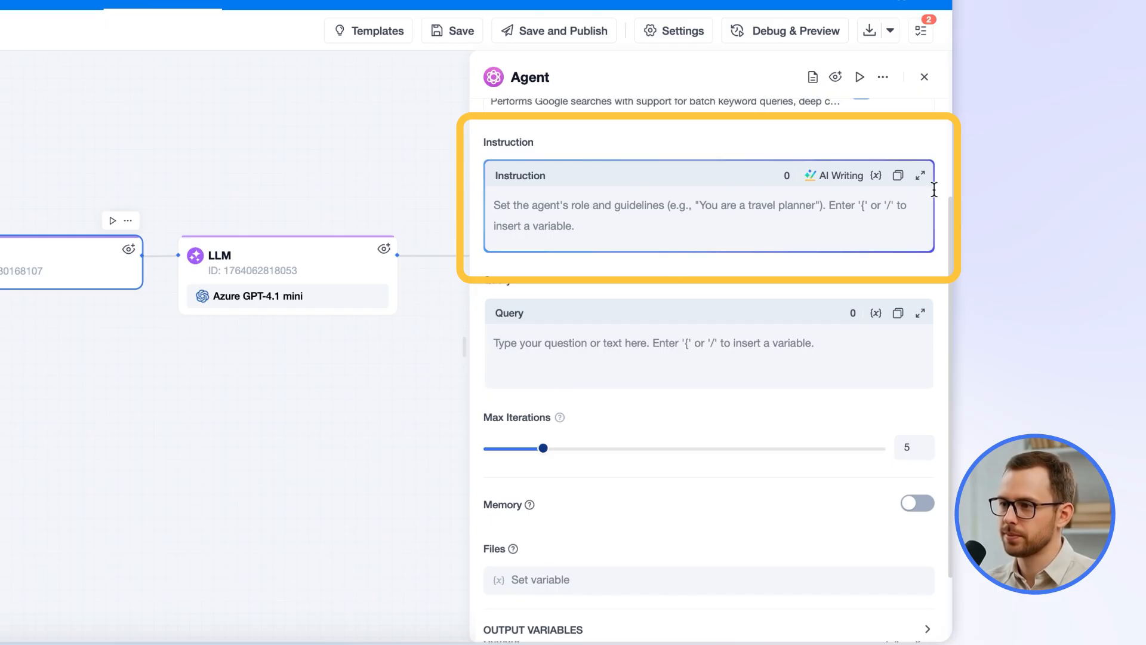
pyautogui.click(591, 213)
pyautogui.write('You are a real-time query assistant.')
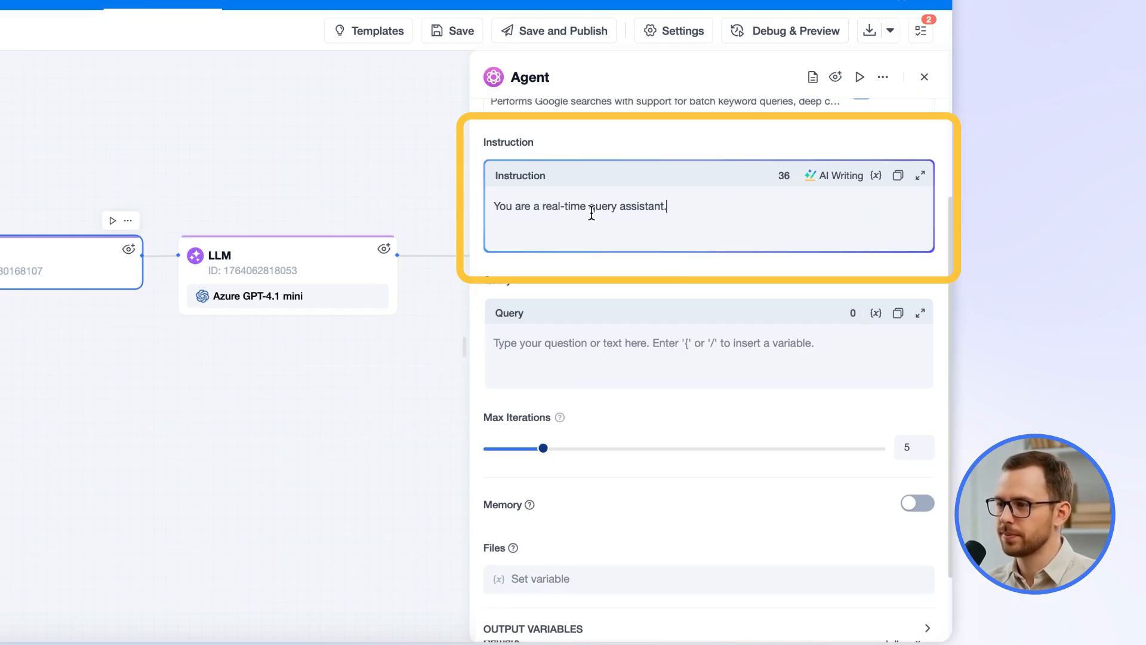
pyautogui.click(591, 336)
pyautogui.write('/')
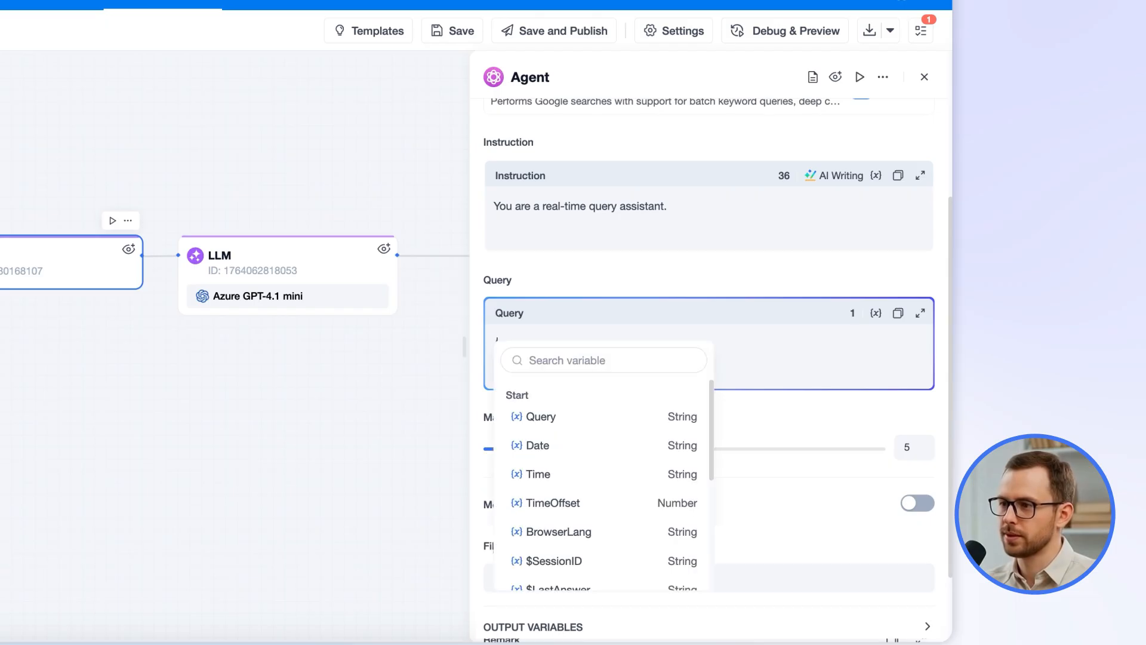
pyautogui.click(583, 418)
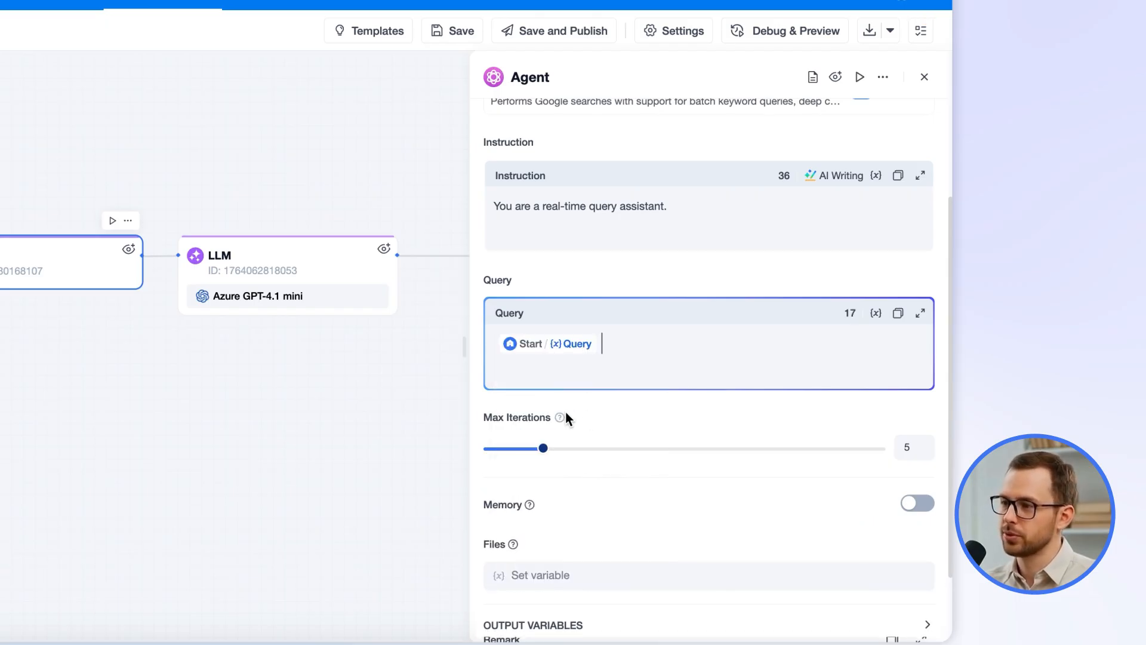
# Check what the Agent node's Max Iterations setting controls
pyautogui.moveTo(565, 414)
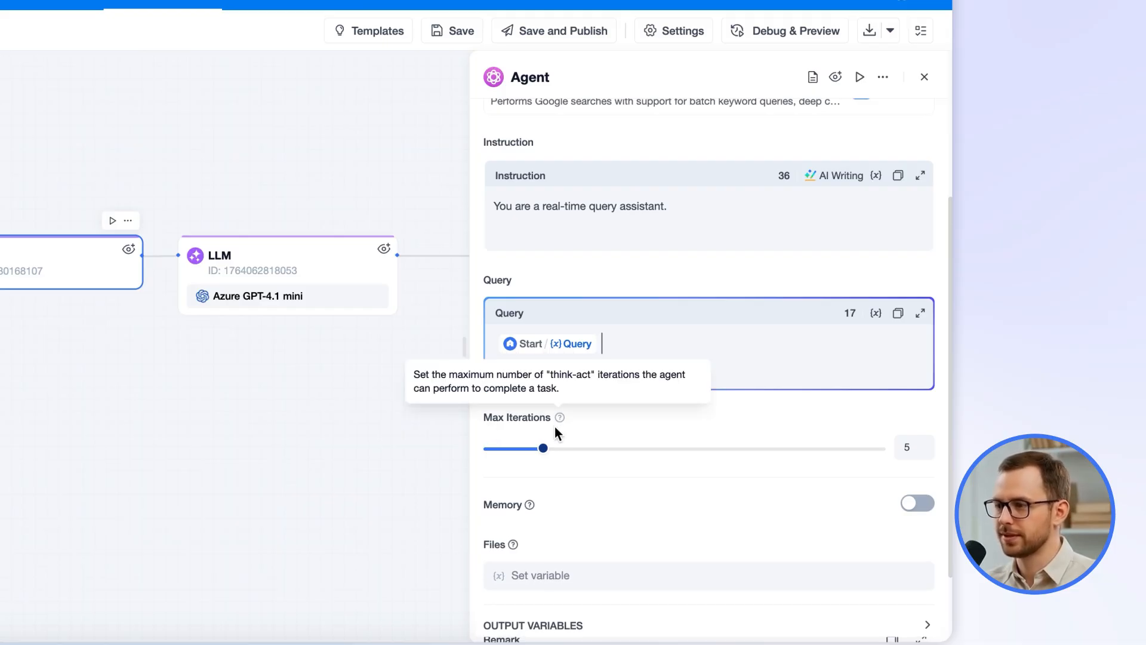
pyautogui.moveTo(546, 454)
pyautogui.mouseDown()
pyautogui.moveTo(783, 450)
pyautogui.moveTo(550, 451)
pyautogui.mouseUp()
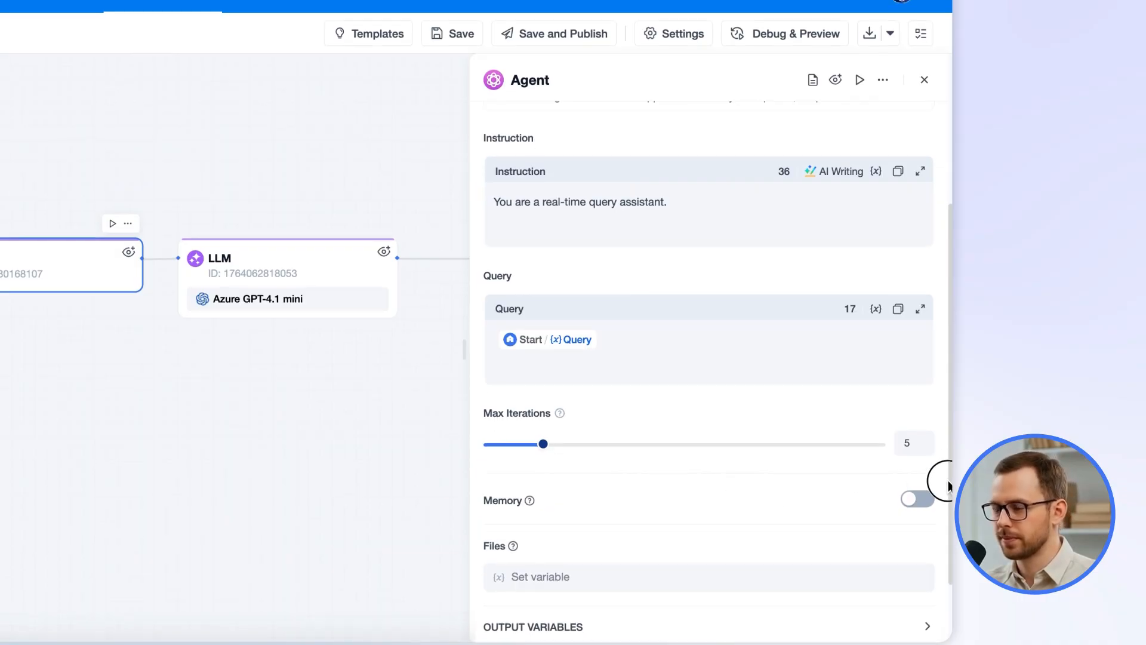
# Turn on the Agent node's Memory and set its history to 6
pyautogui.scroll(-2, 940, 508)
pyautogui.moveTo(519, 406)
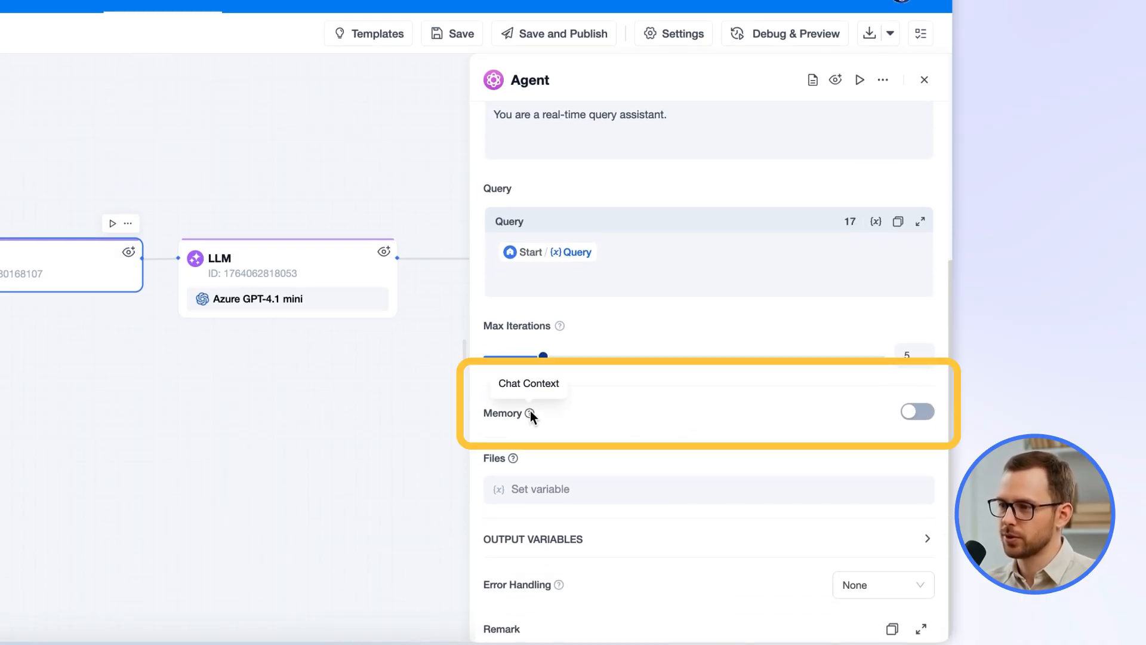
pyautogui.click(911, 414)
pyautogui.moveTo(515, 474); pyautogui.dragTo(543, 479)
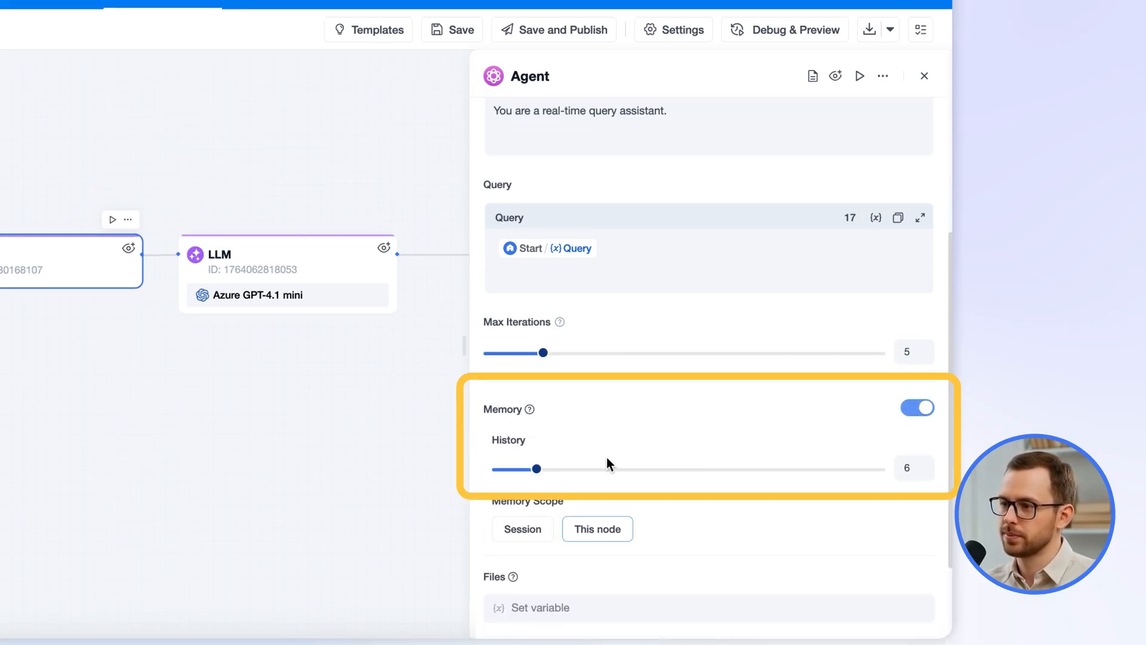
# Set the Agent node's Files input to the Start node's $UserFiles variable and close the node's settings
pyautogui.moveTo(478, 585)
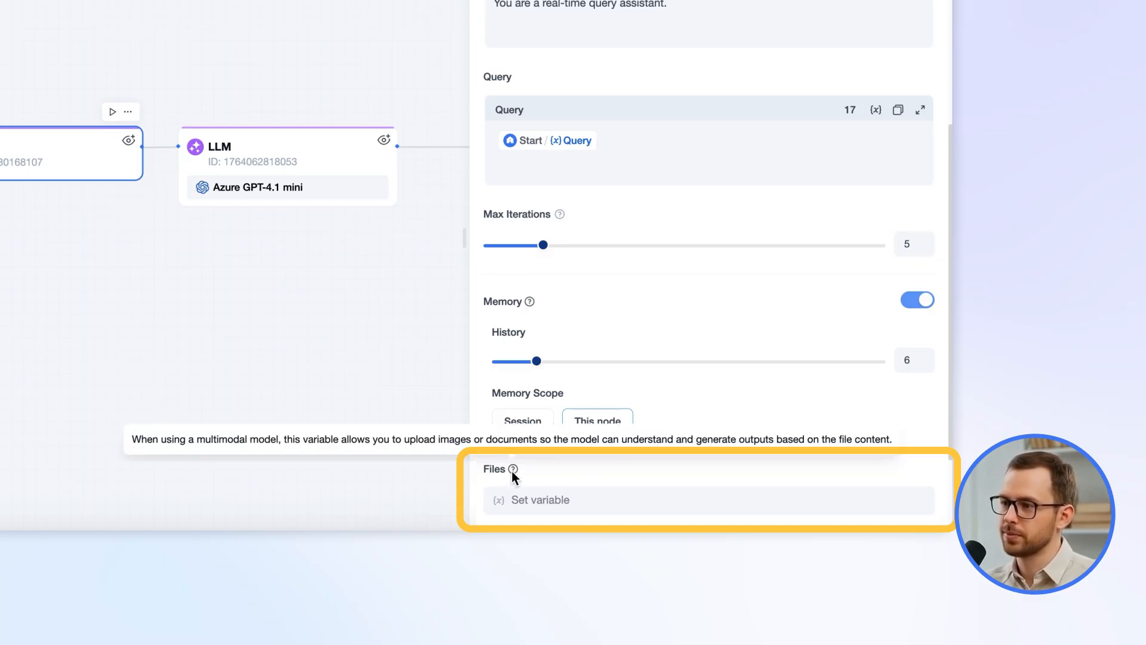
pyautogui.click(542, 501)
pyautogui.click(558, 597)
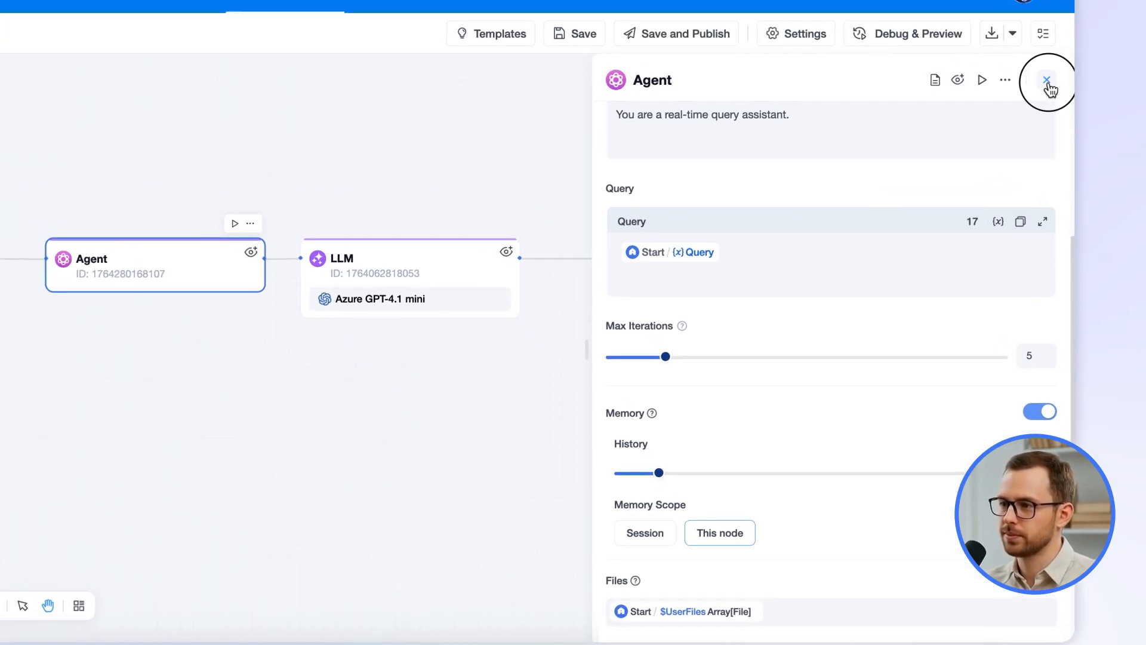
pyautogui.click(1045, 79)
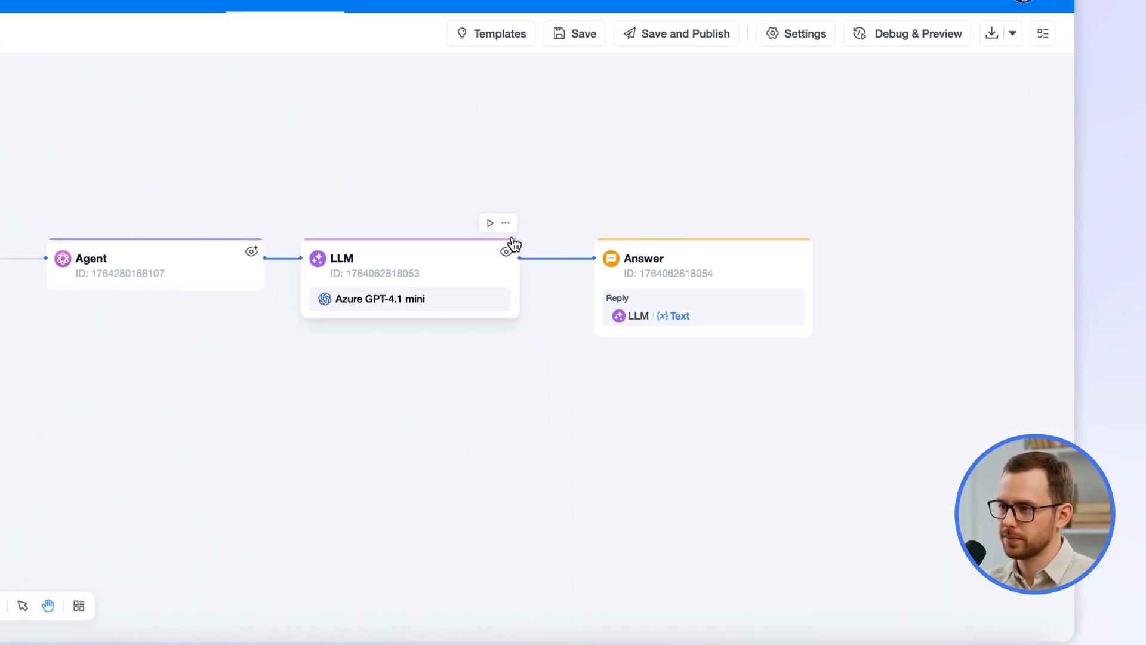
# Delete the LLM node and connect the Agent node directly to the Answer node
pyautogui.click(506, 223)
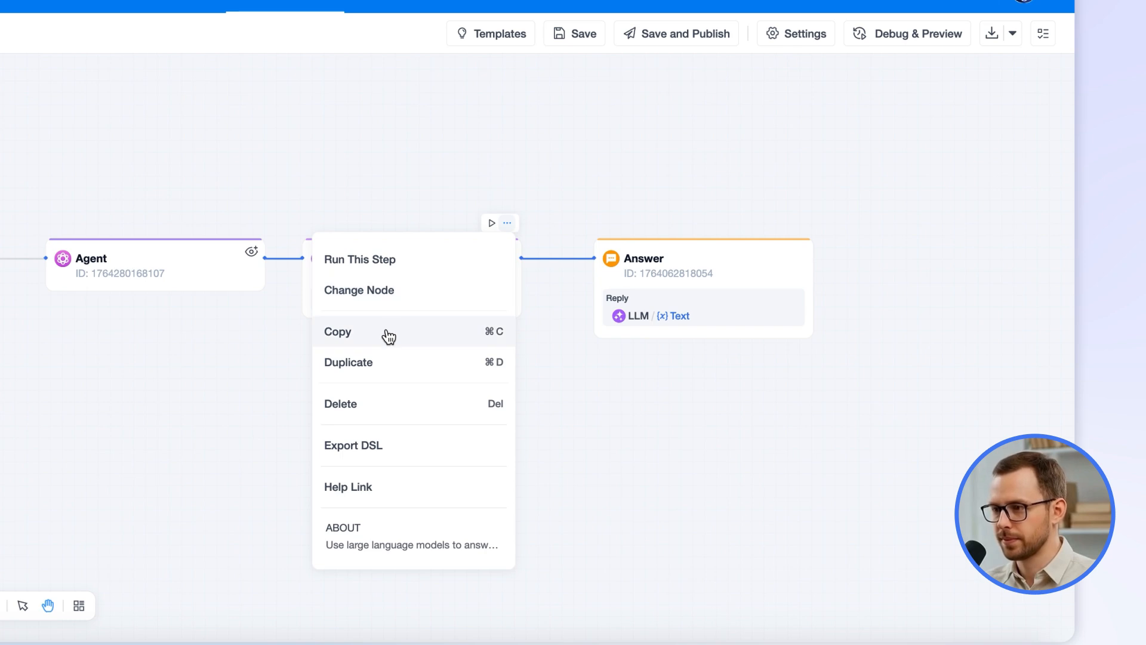
pyautogui.click(376, 404)
pyautogui.moveTo(270, 265); pyautogui.dragTo(596, 258)
# Replace the Answer node's reply with the Agent's Text variable and move the node closer to the Agent
pyautogui.click(733, 275)
pyautogui.click(740, 190)
pyautogui.press('BackSpace')
pyautogui.write('/')
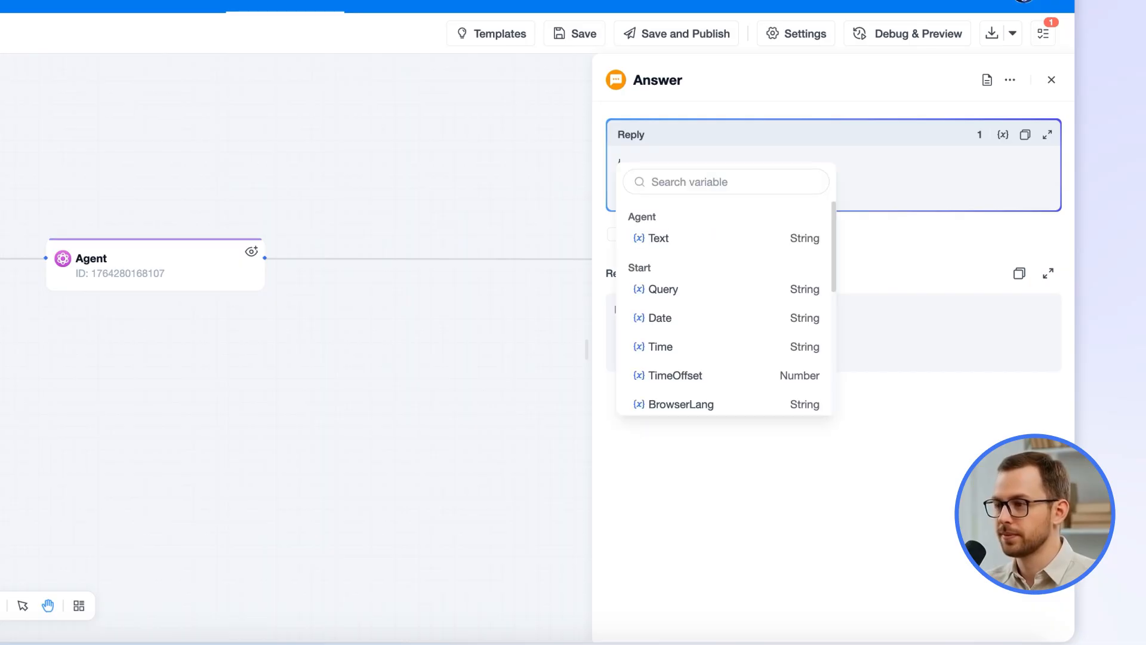
pyautogui.click(717, 238)
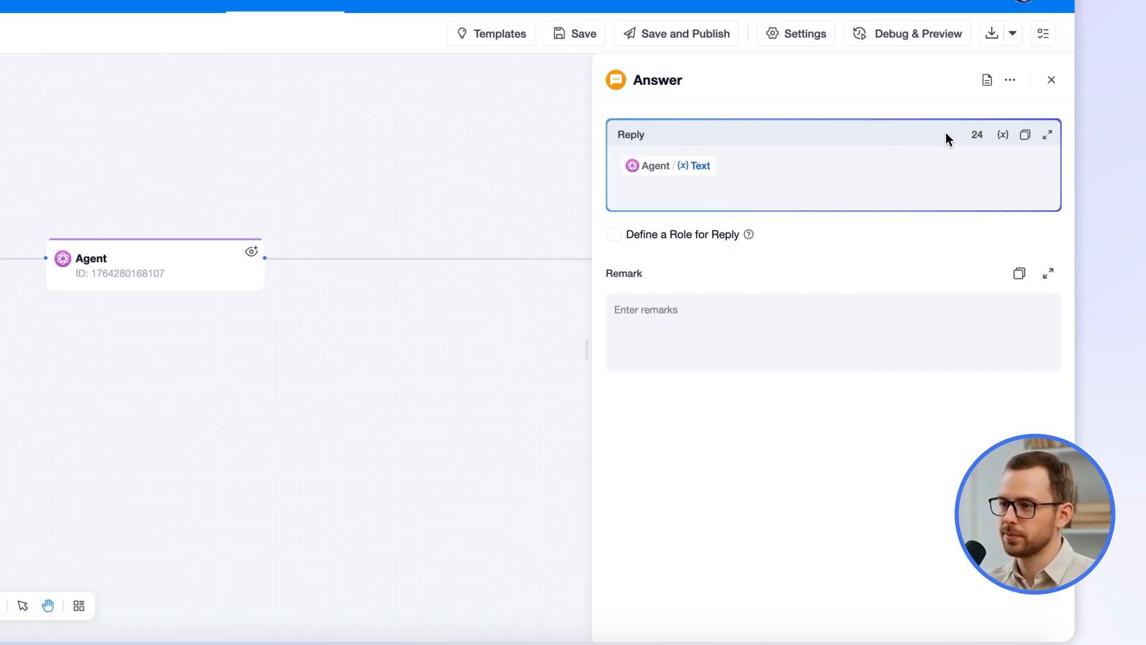
pyautogui.click(1052, 86)
pyautogui.moveTo(711, 263); pyautogui.dragTo(465, 259)
pyautogui.moveTo(232, 368); pyautogui.dragTo(410, 387)
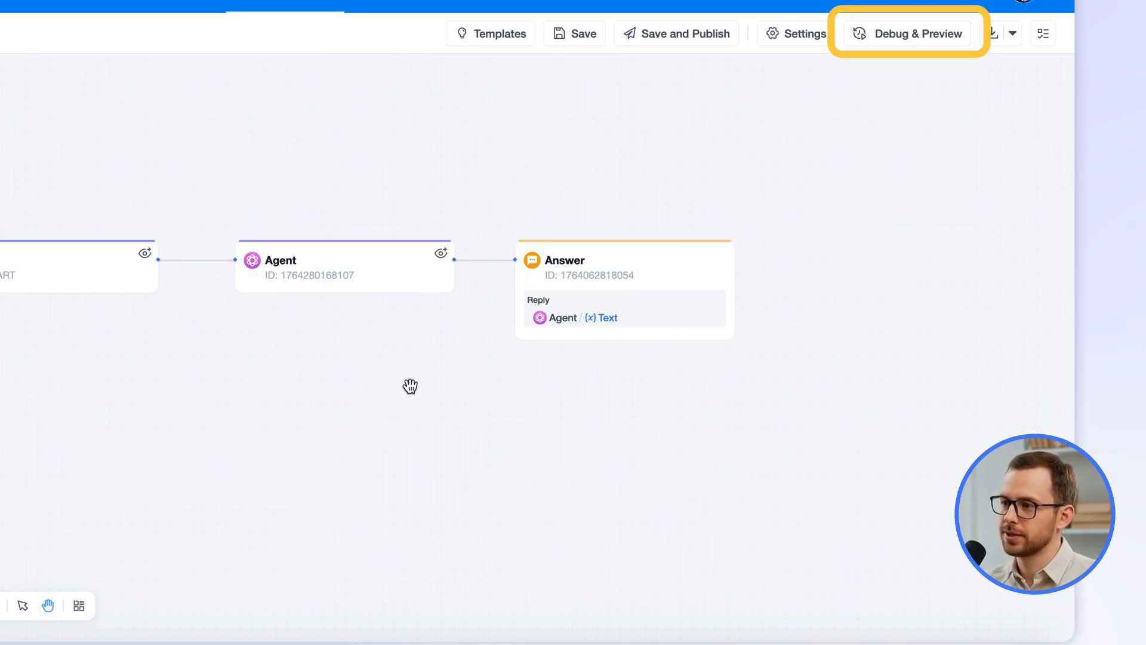
# Test the workflow in the debug preview by asking "What is the weather like in New York today?" and review the reply
pyautogui.click(891, 44)
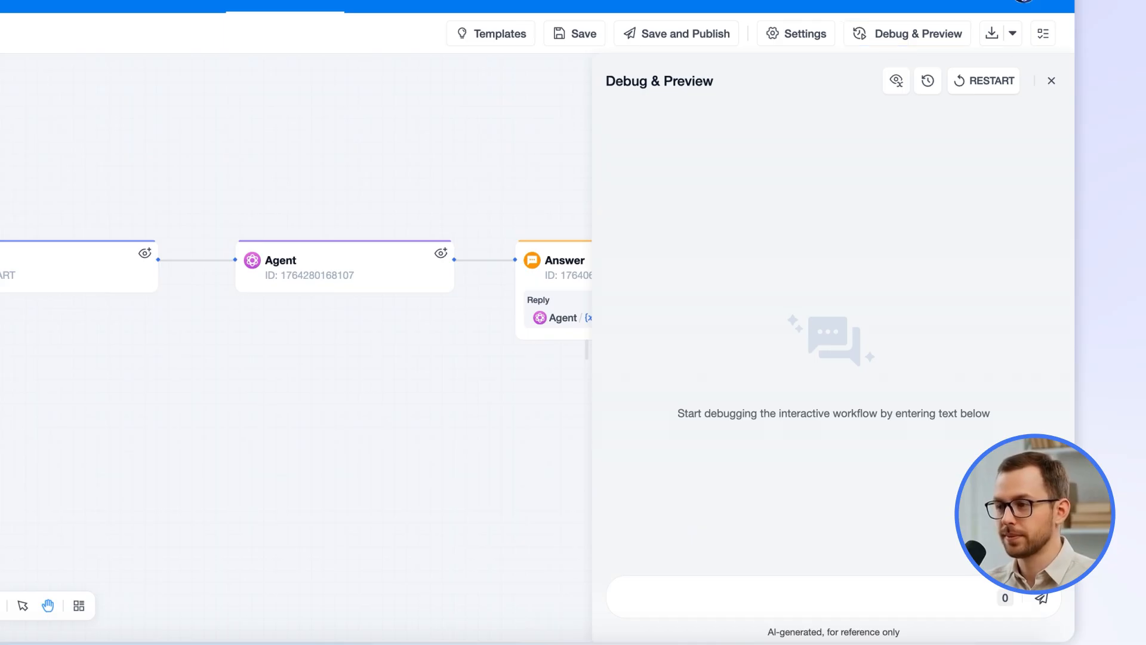
pyautogui.click(794, 592)
pyautogui.write('What is the weather like in New York today?')
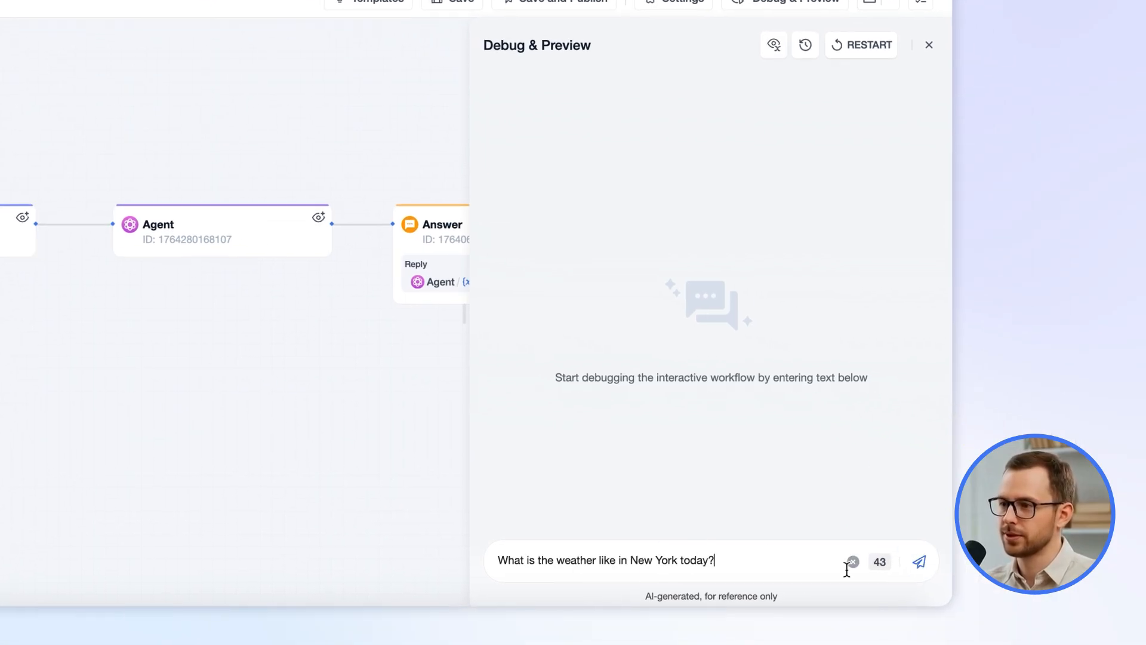
pyautogui.click(917, 566)
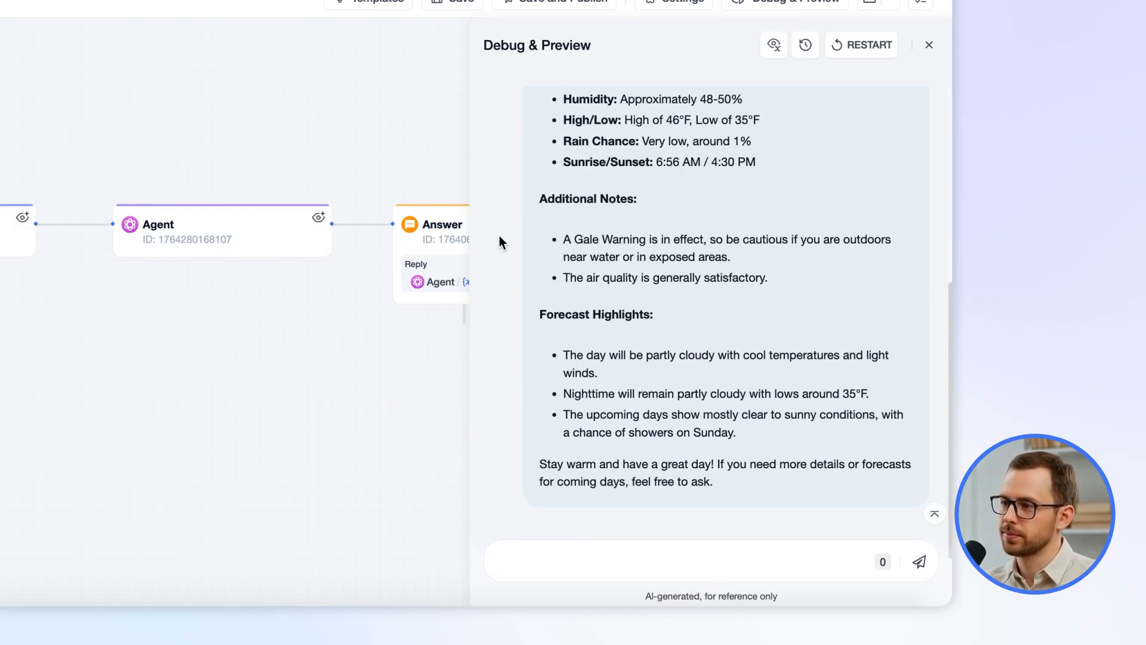
pyautogui.moveTo(941, 484); pyautogui.dragTo(939, 309)
pyautogui.moveTo(743, 199)
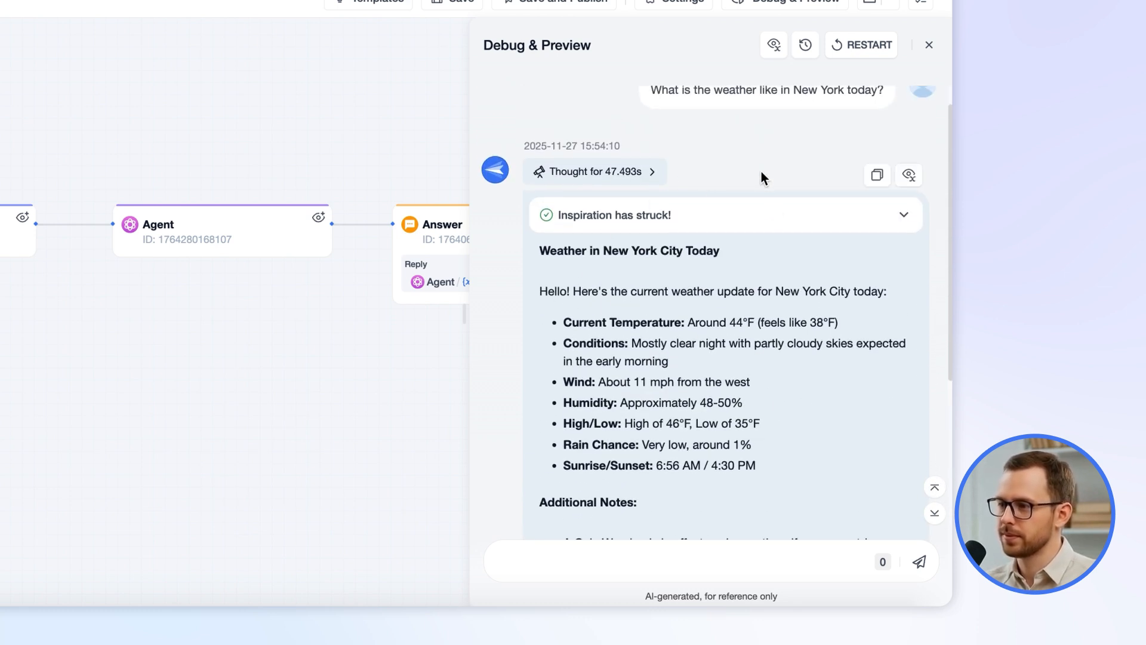
# Ask the chatbot "What is the current price of gold today?" in the same preview conversation
pyautogui.click(555, 557)
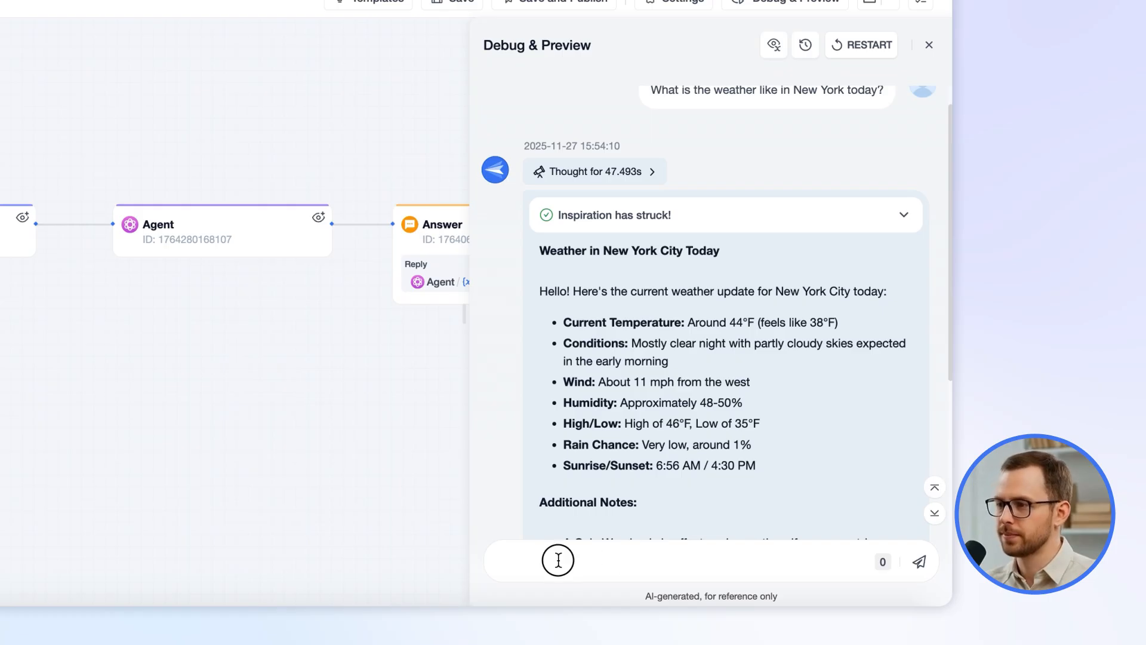
pyautogui.write('What is the current price of gold today?')
pyautogui.click(920, 562)
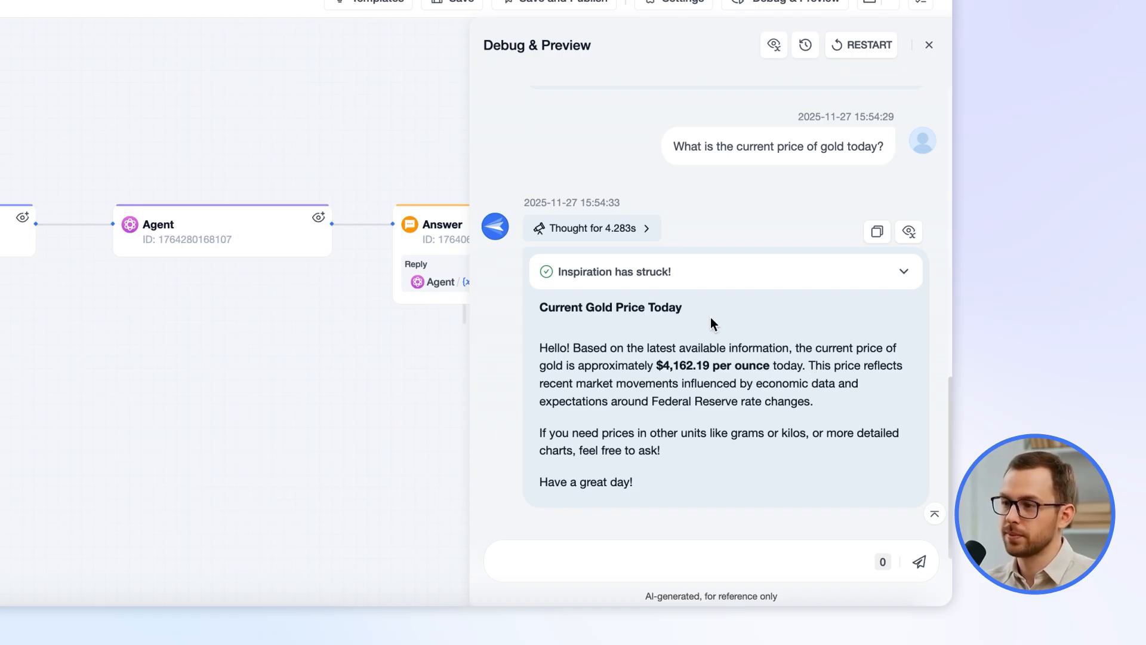
# Examine the thought process behind the gold price reply for tool use and close the preview
pyautogui.click(647, 230)
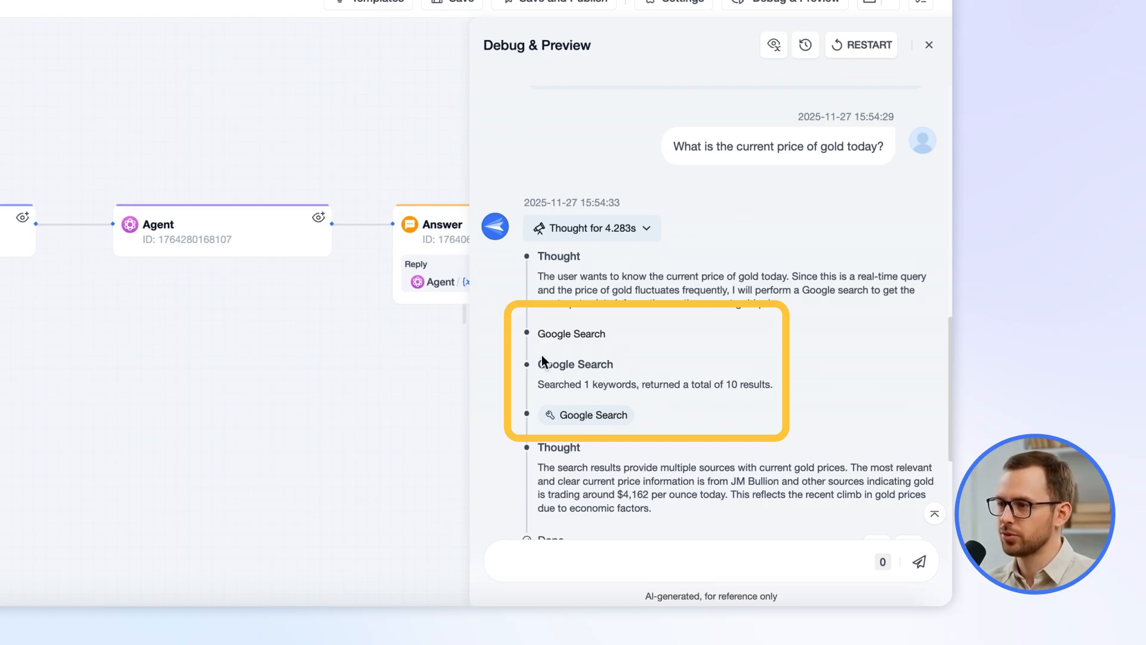
pyautogui.click(645, 229)
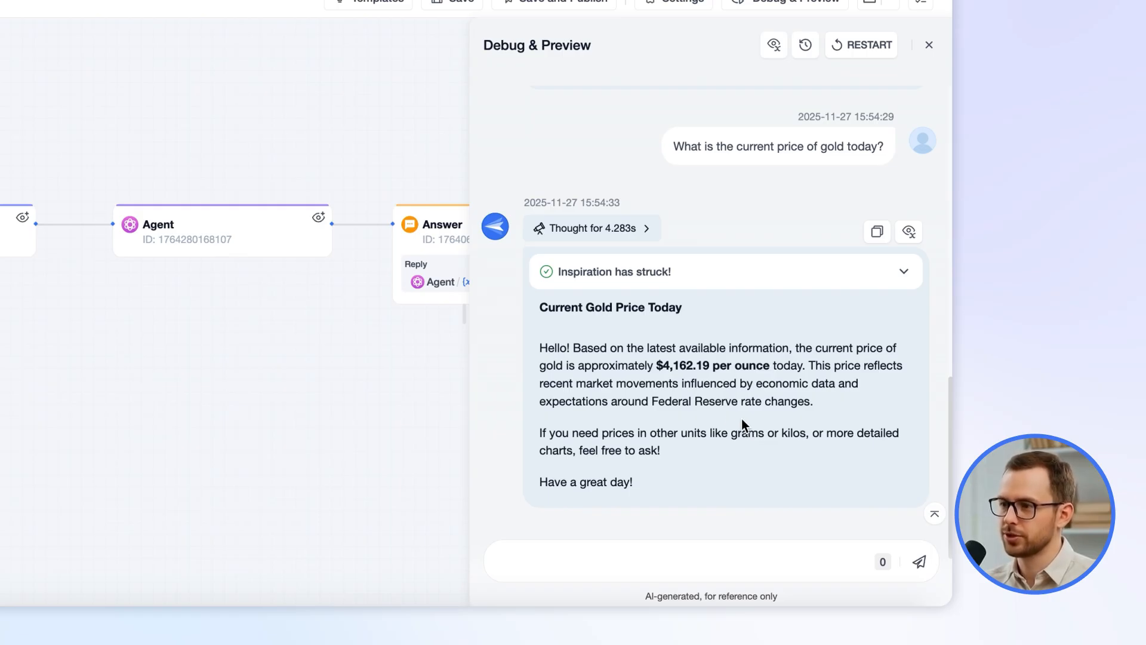
pyautogui.click(925, 49)
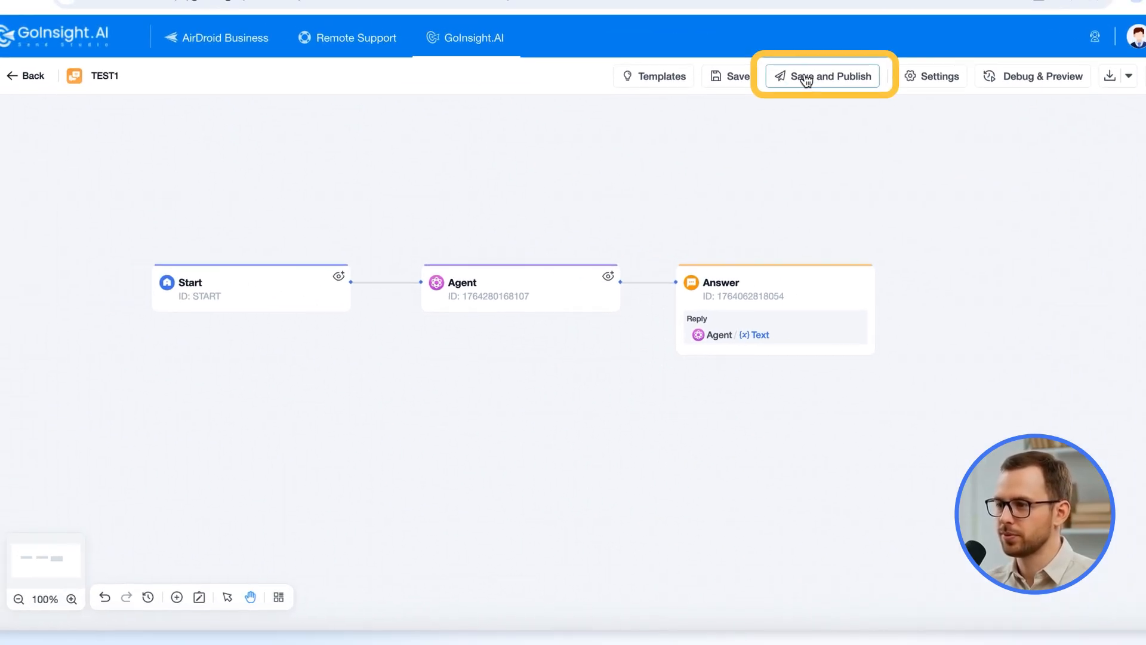
# Publish the workflow and create a new chatbot share named TEST
pyautogui.click(807, 82)
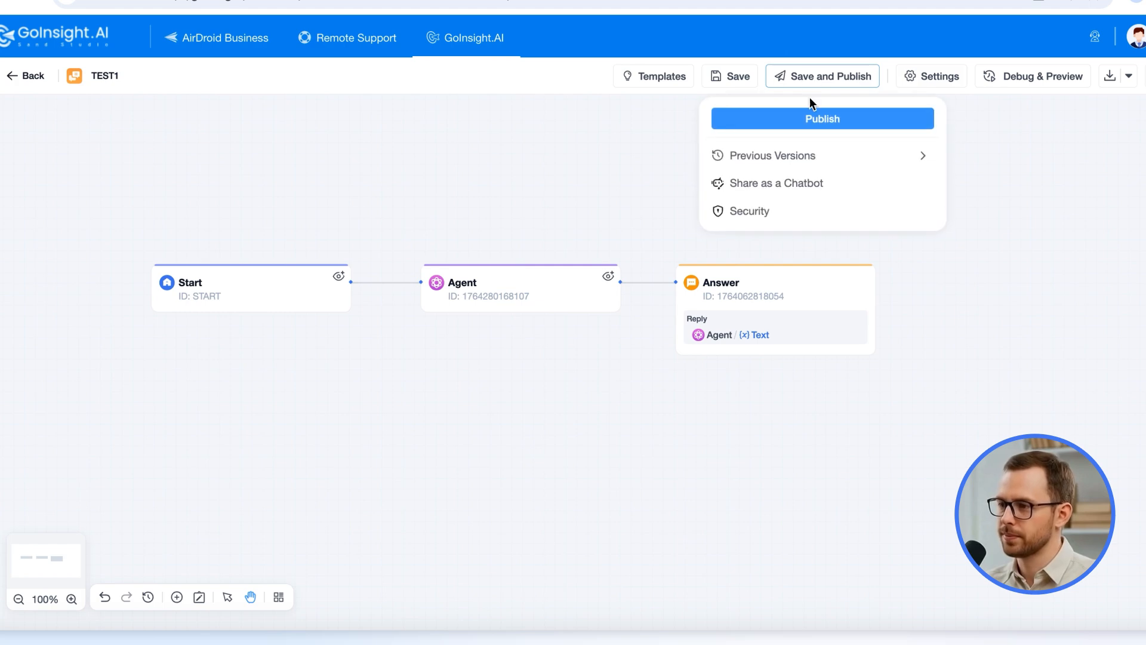
pyautogui.click(811, 123)
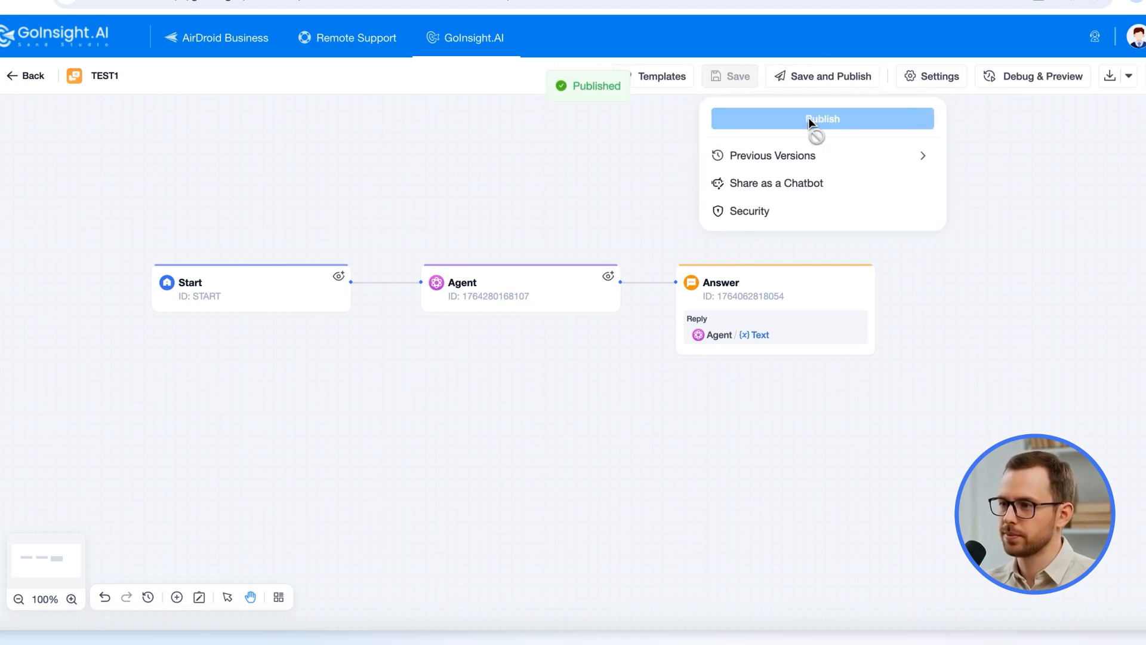
pyautogui.click(782, 185)
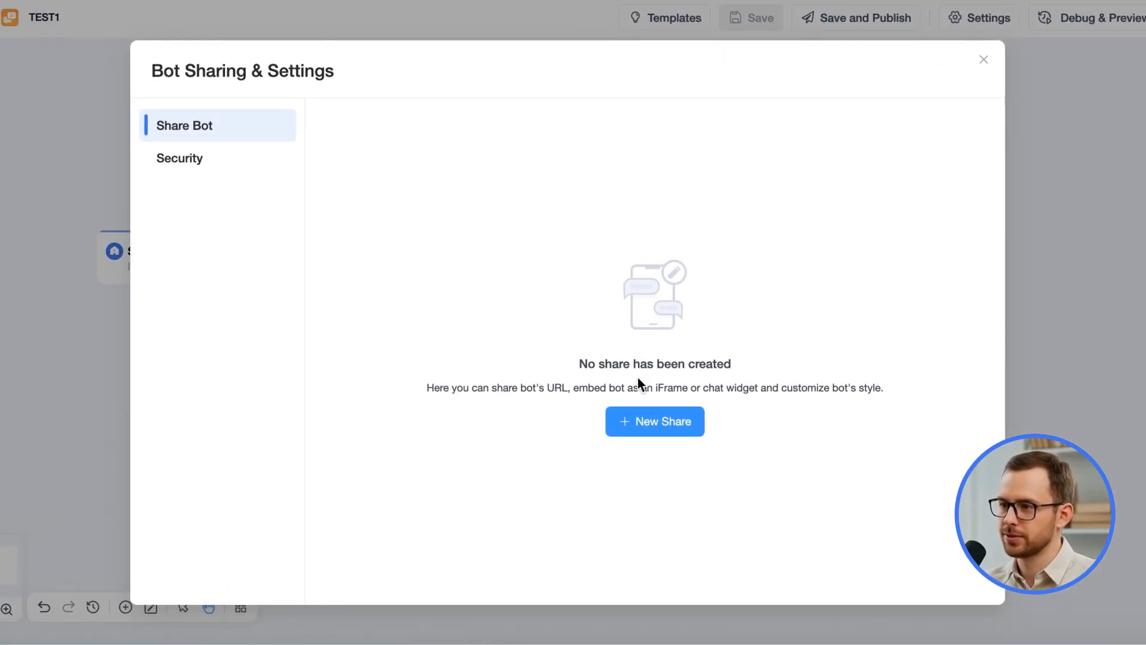
pyautogui.click(639, 430)
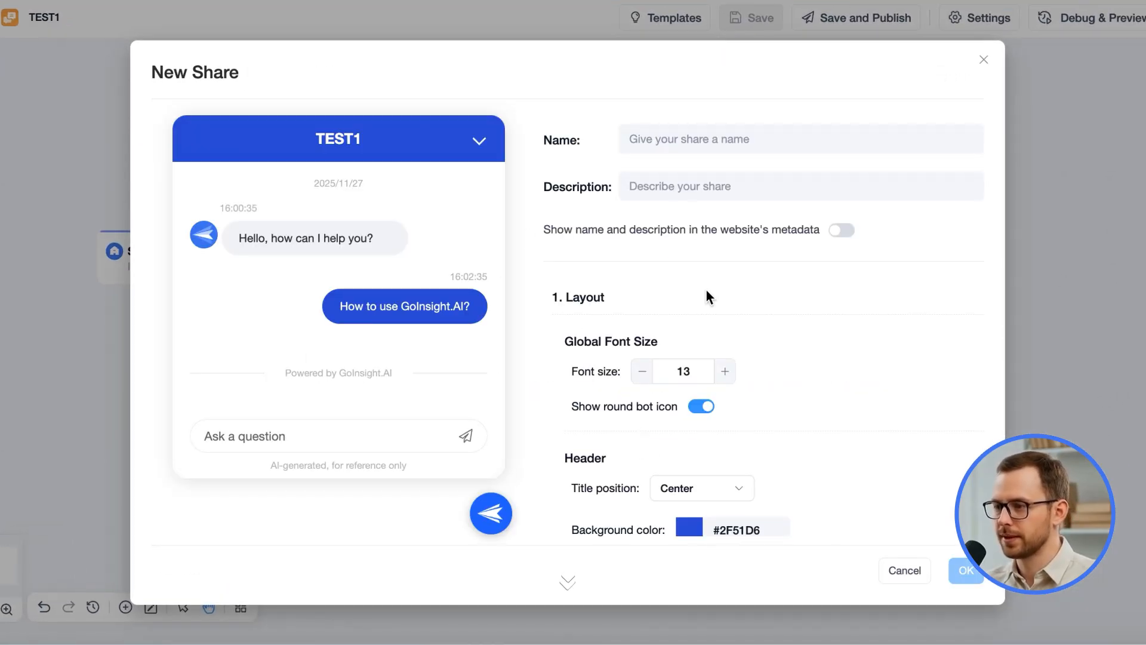
pyautogui.click(714, 146)
pyautogui.write('TEST')
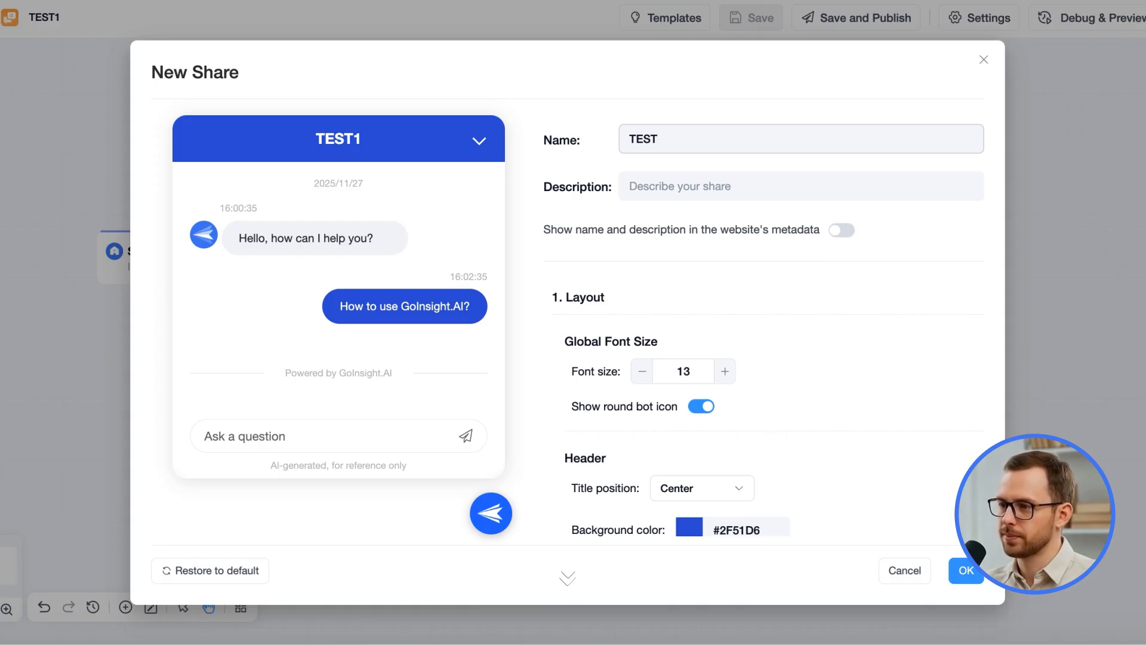
pyautogui.click(951, 575)
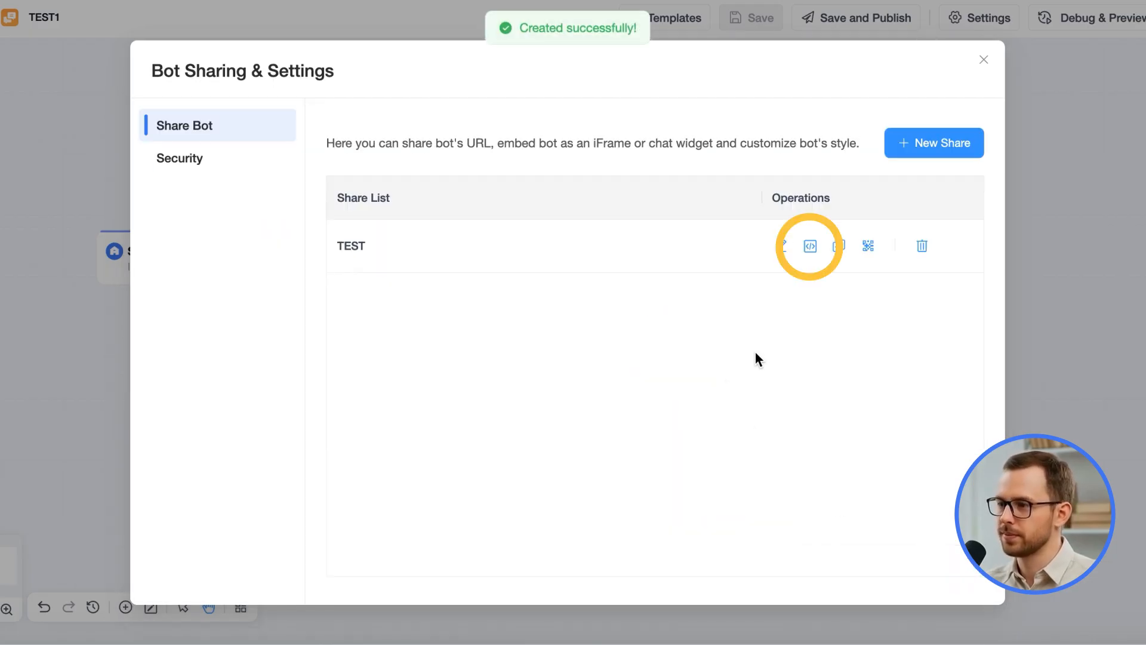
# Check the TEST share's URL and embed code options, and look at the bot's Security settings
pyautogui.click(806, 256)
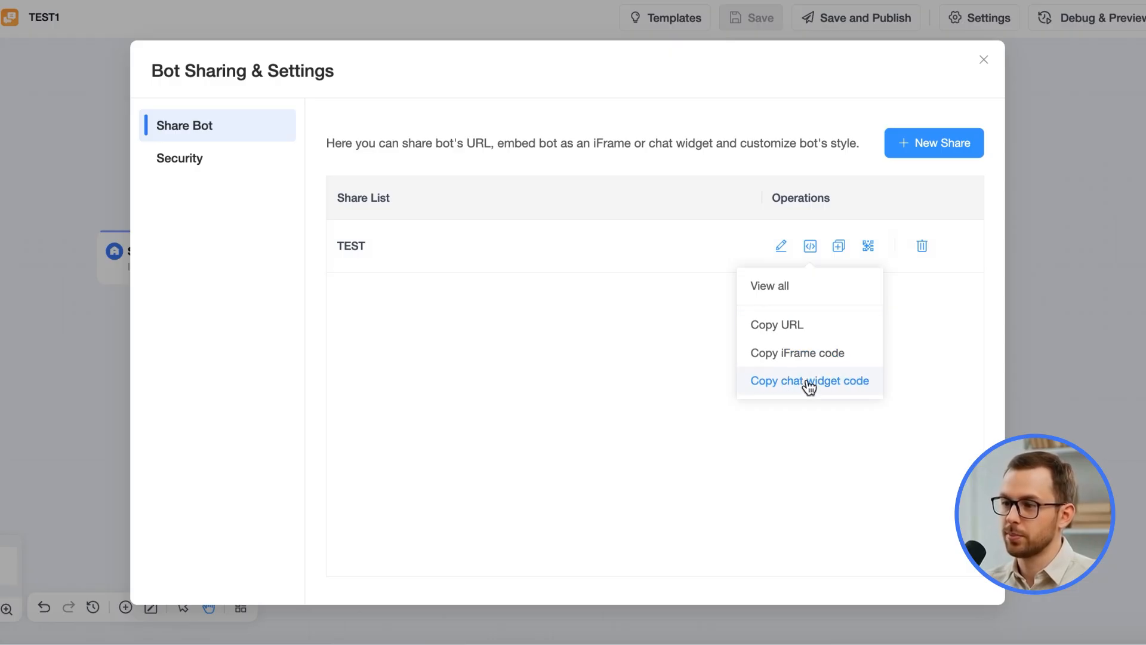
pyautogui.click(916, 320)
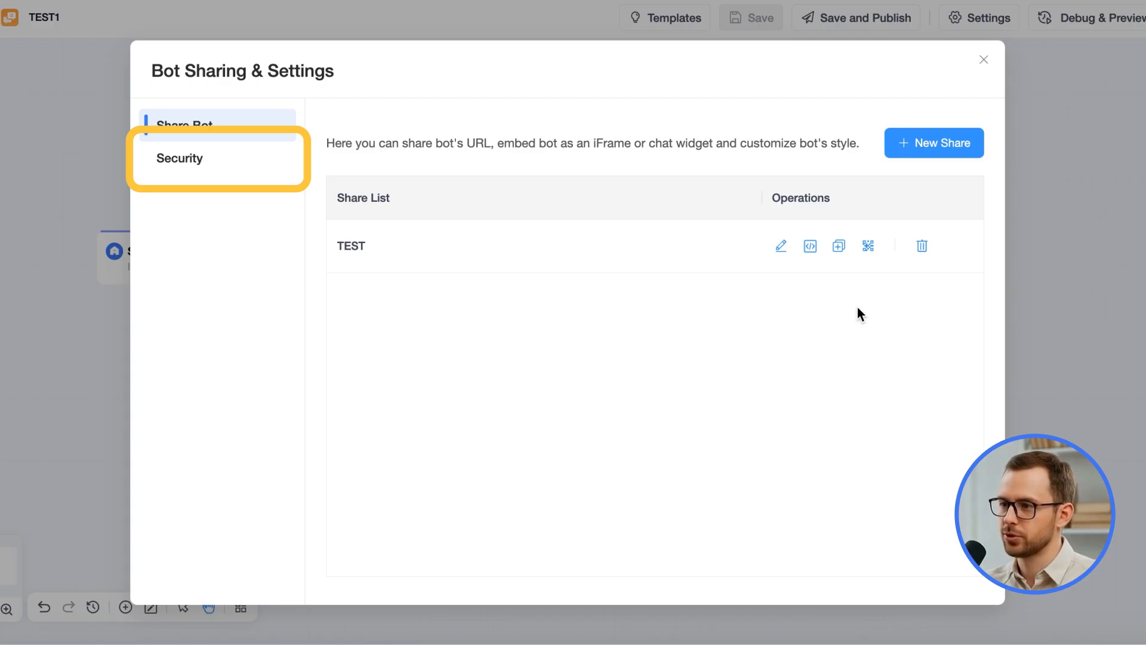
pyautogui.click(212, 172)
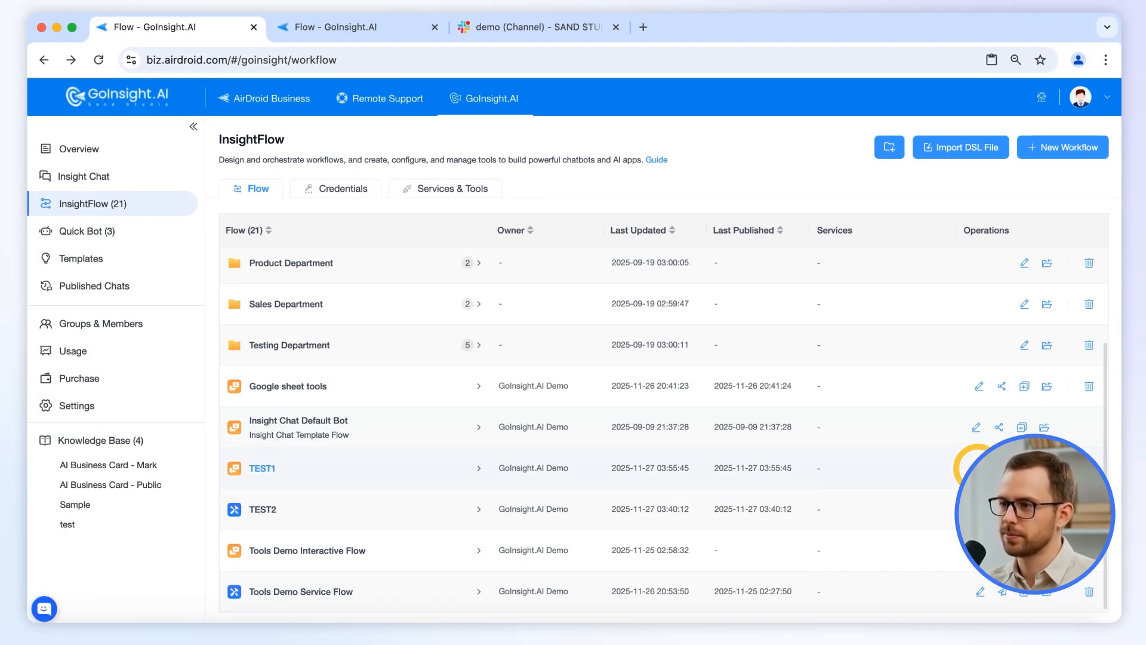
# Grant the IT Department and Marketing Department Viewer Mode permission on the TEST1 workflow
pyautogui.click(979, 468)
pyautogui.click(319, 247)
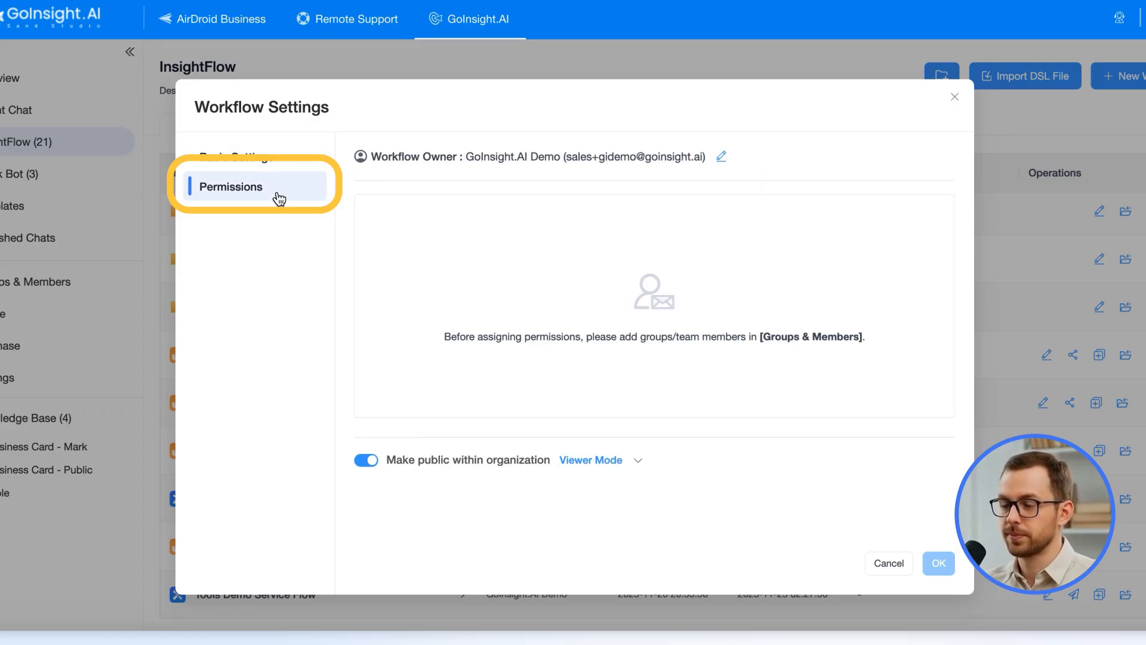
pyautogui.click(698, 345)
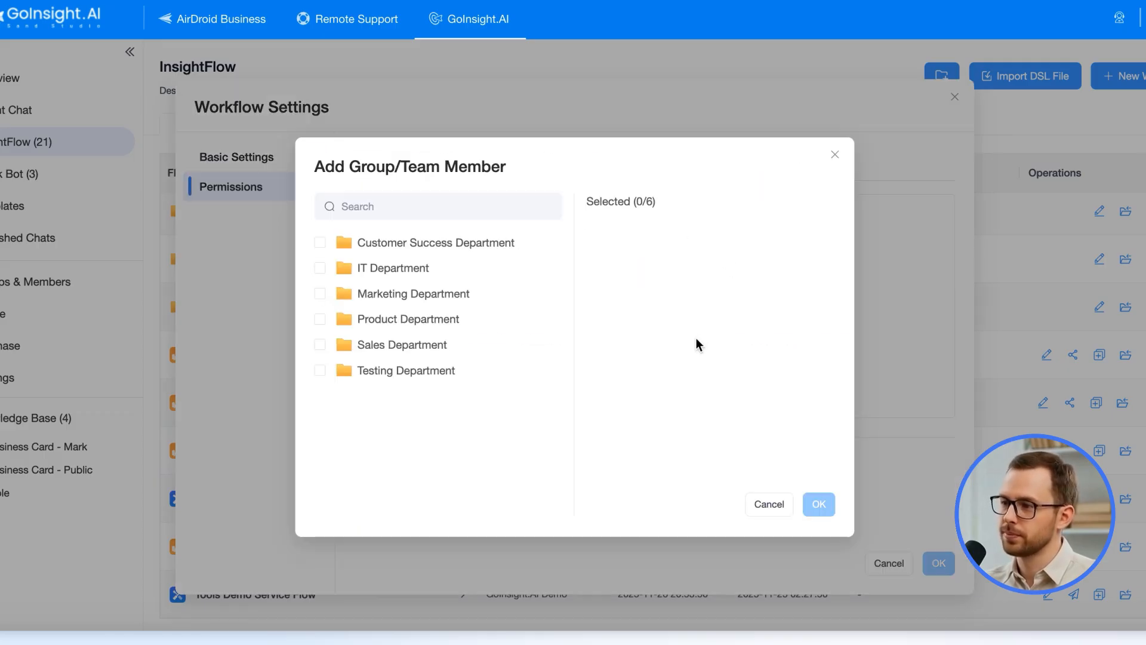
pyautogui.click(319, 270)
pyautogui.click(325, 293)
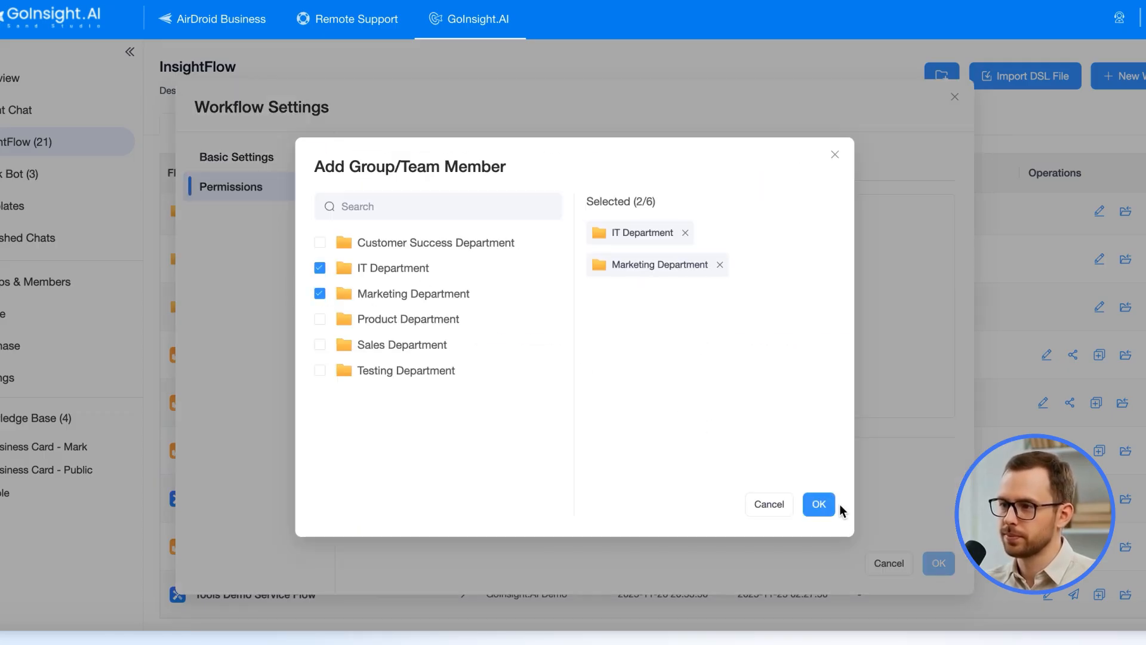
pyautogui.click(823, 507)
pyautogui.click(497, 459)
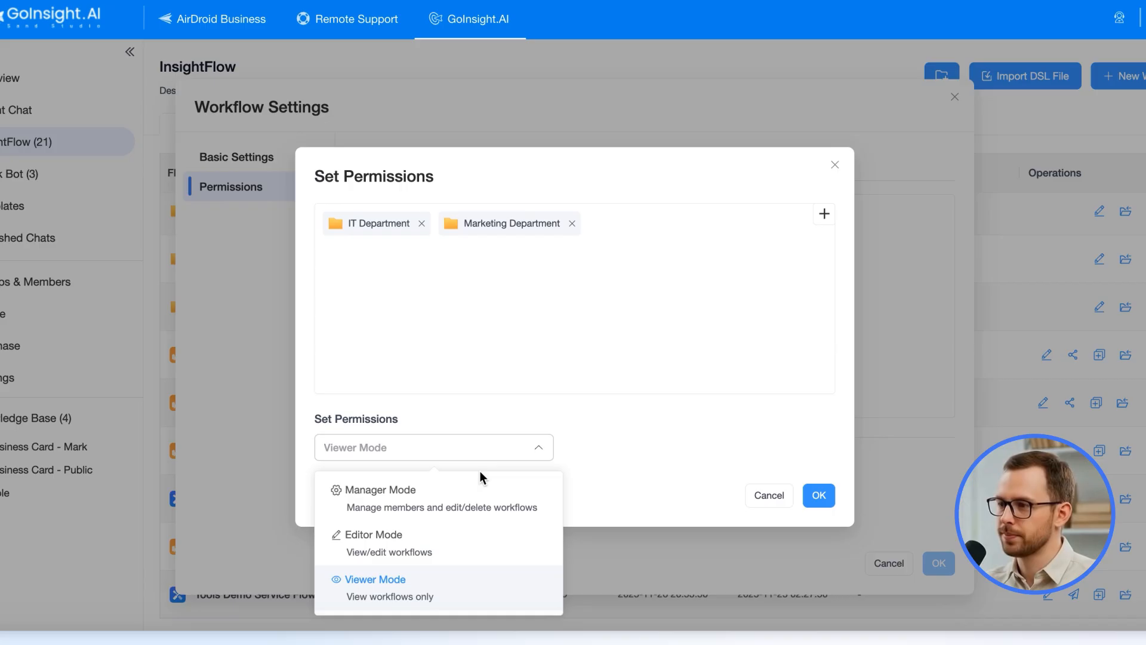
pyautogui.click(440, 583)
pyautogui.click(832, 497)
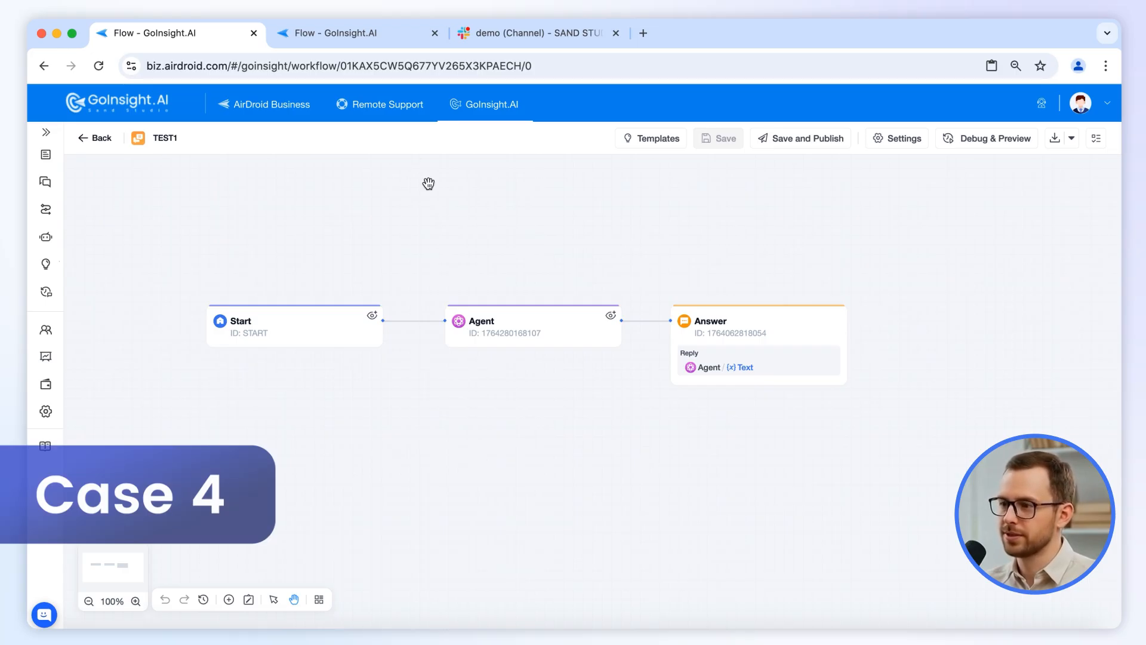
# Switch to the TEST2 workflow and review the settings of its Slack Send a Message node
pyautogui.click(352, 36)
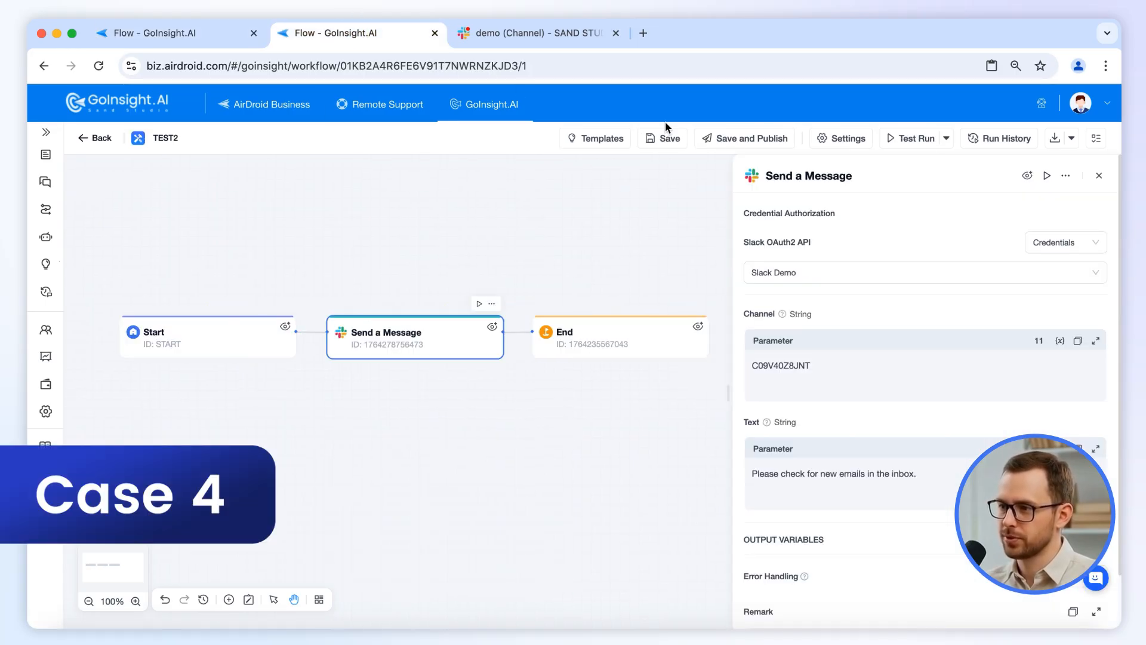
pyautogui.click(1099, 176)
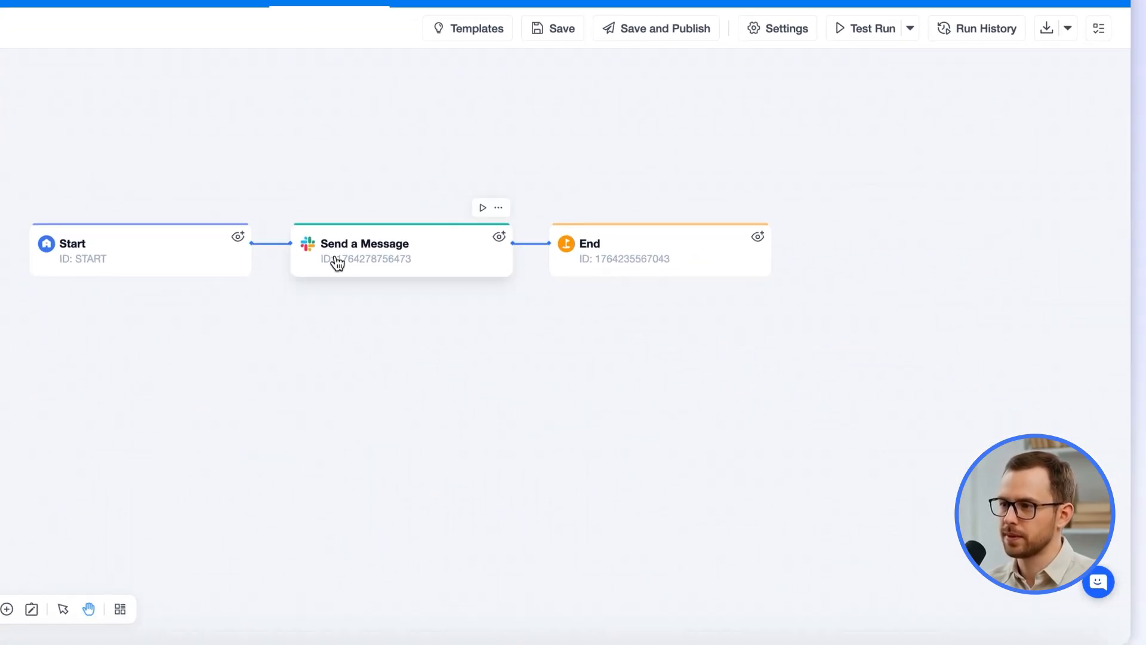
pyautogui.click(366, 256)
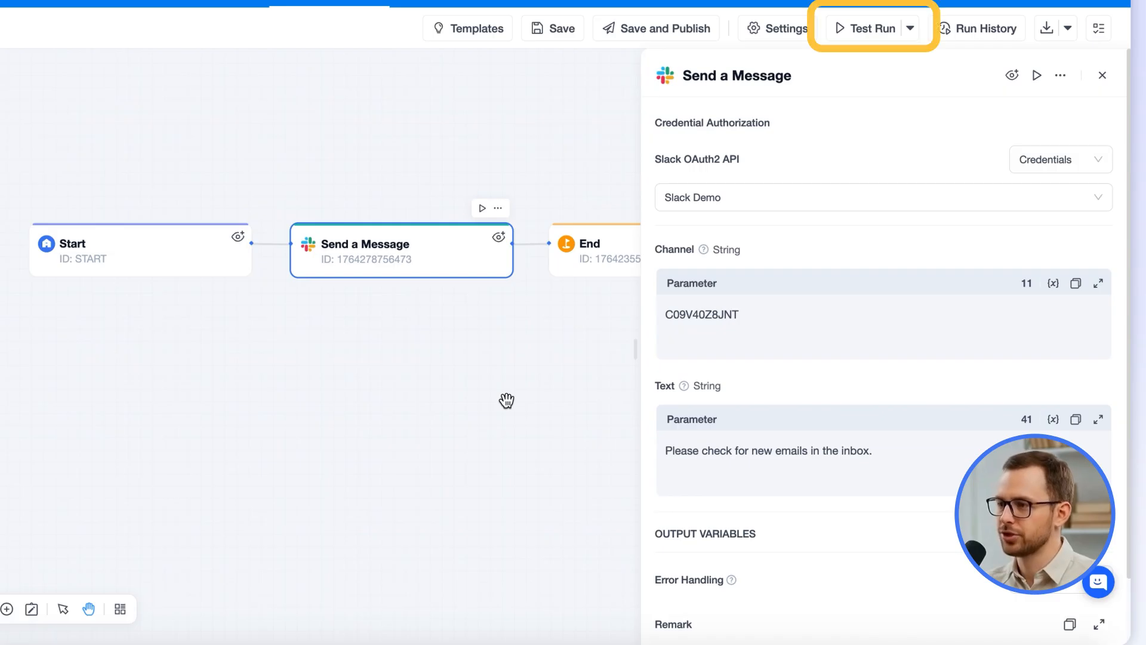
# Run a test of the TEST2 draft workflow and check the demo channel in Slack for the sent message
pyautogui.click(866, 28)
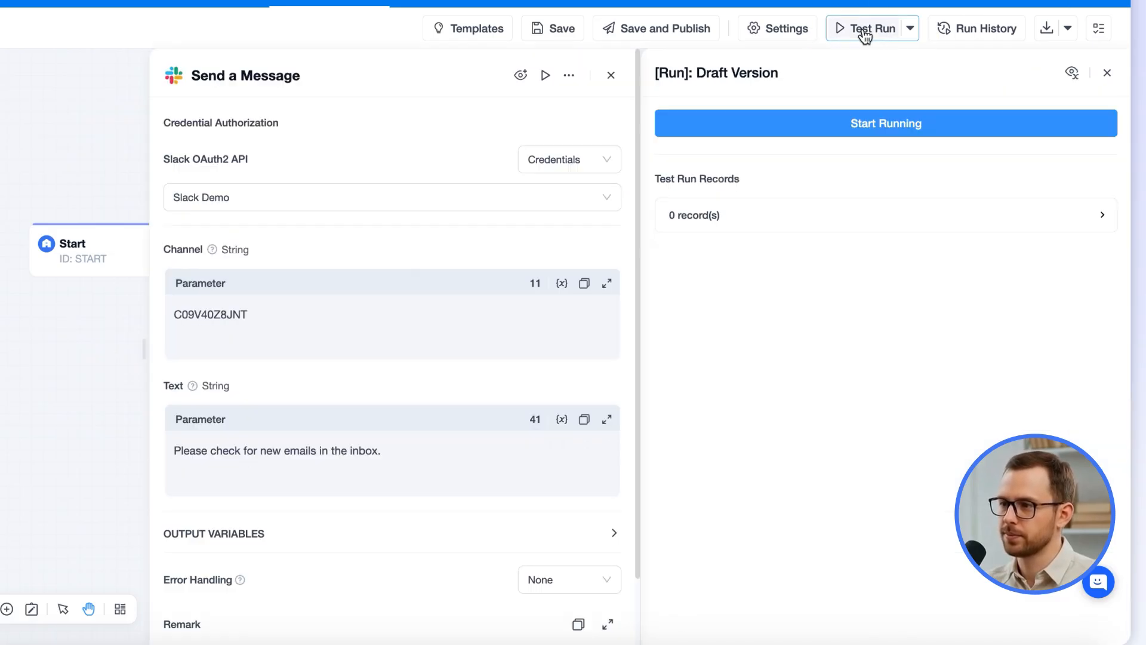
pyautogui.click(832, 124)
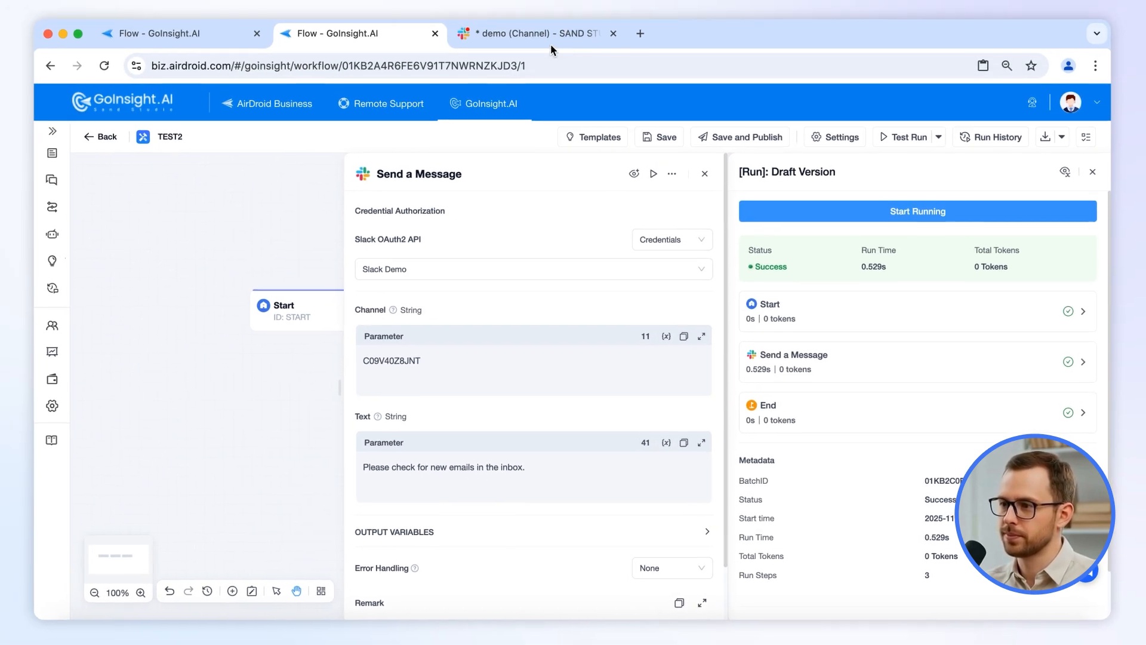
pyautogui.click(546, 38)
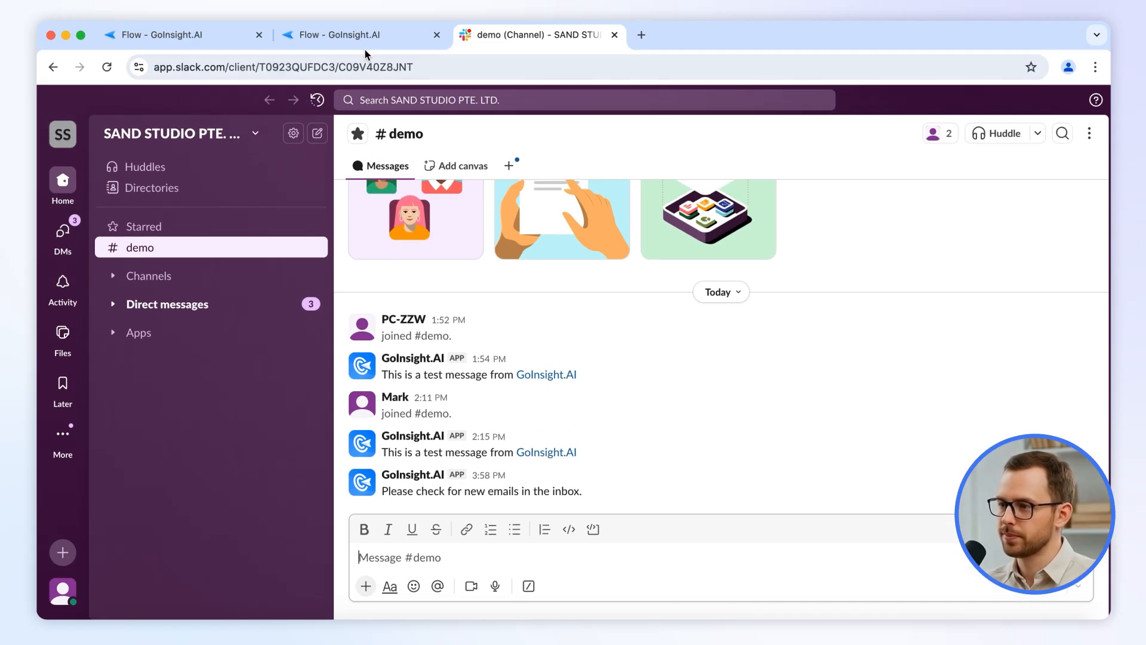
# Return to the TEST2 workflow in GoInsight.AI and publish it
pyautogui.click(364, 38)
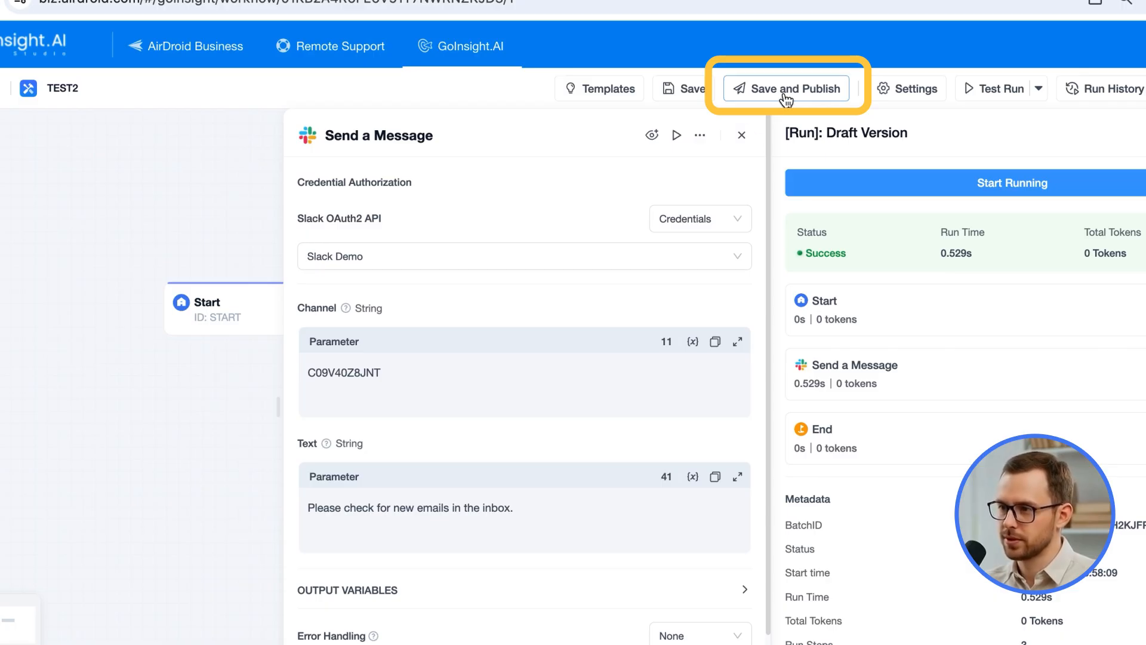
pyautogui.click(785, 97)
pyautogui.click(775, 132)
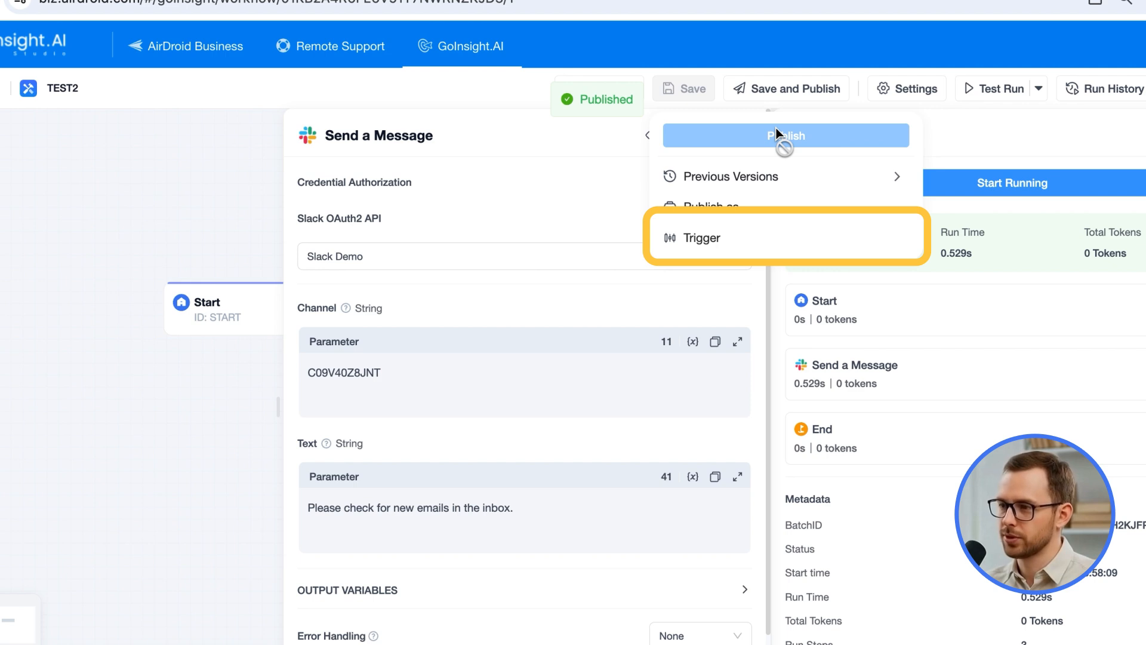
pyautogui.click(710, 240)
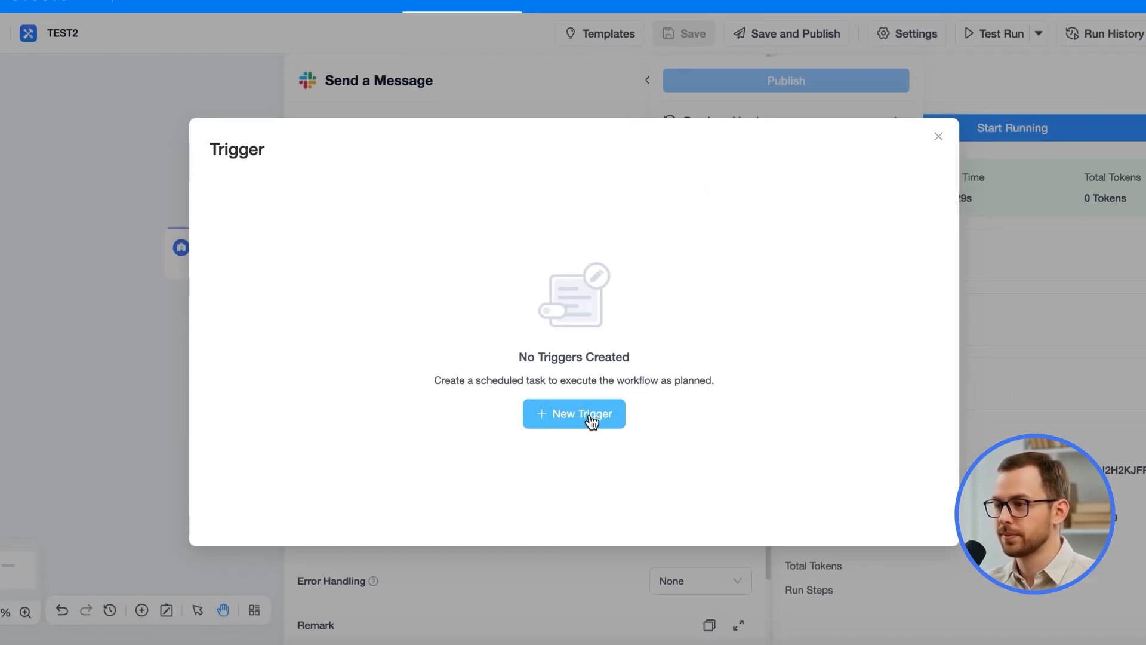
pyautogui.click(592, 420)
pyautogui.click(433, 207)
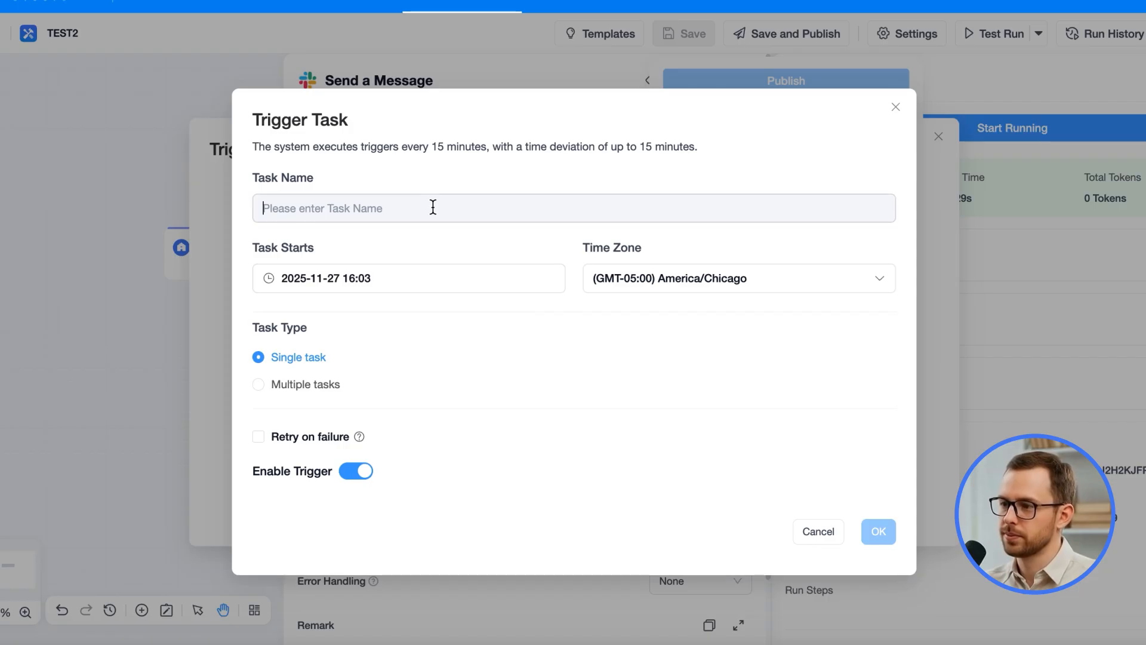
pyautogui.write('TEST TASK')
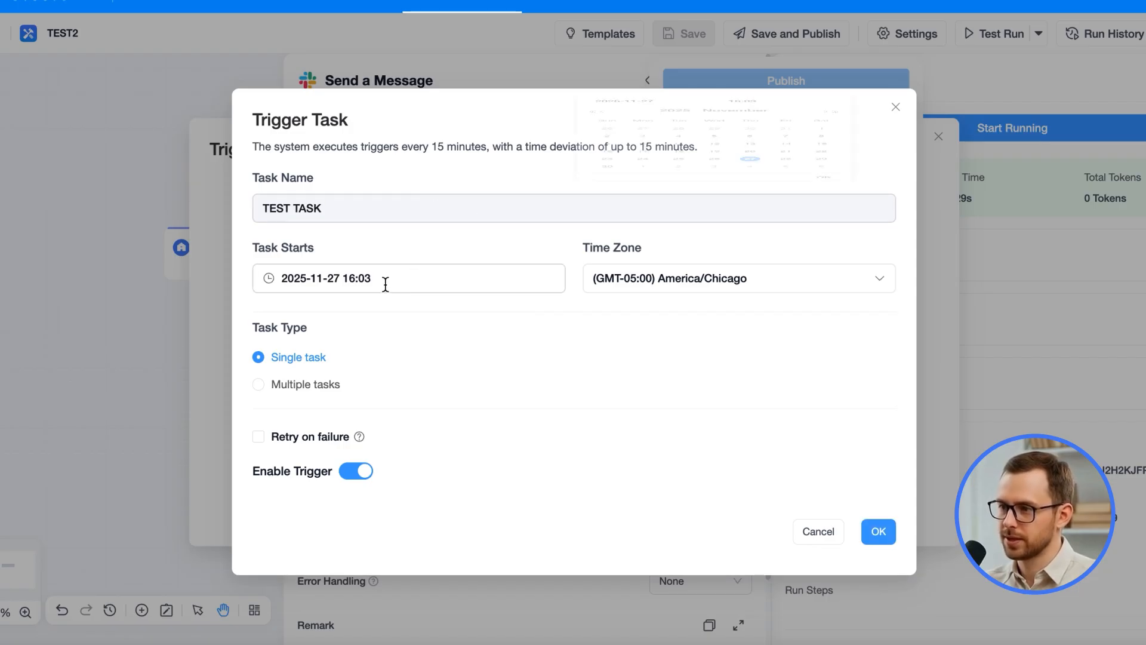
pyautogui.click(385, 281)
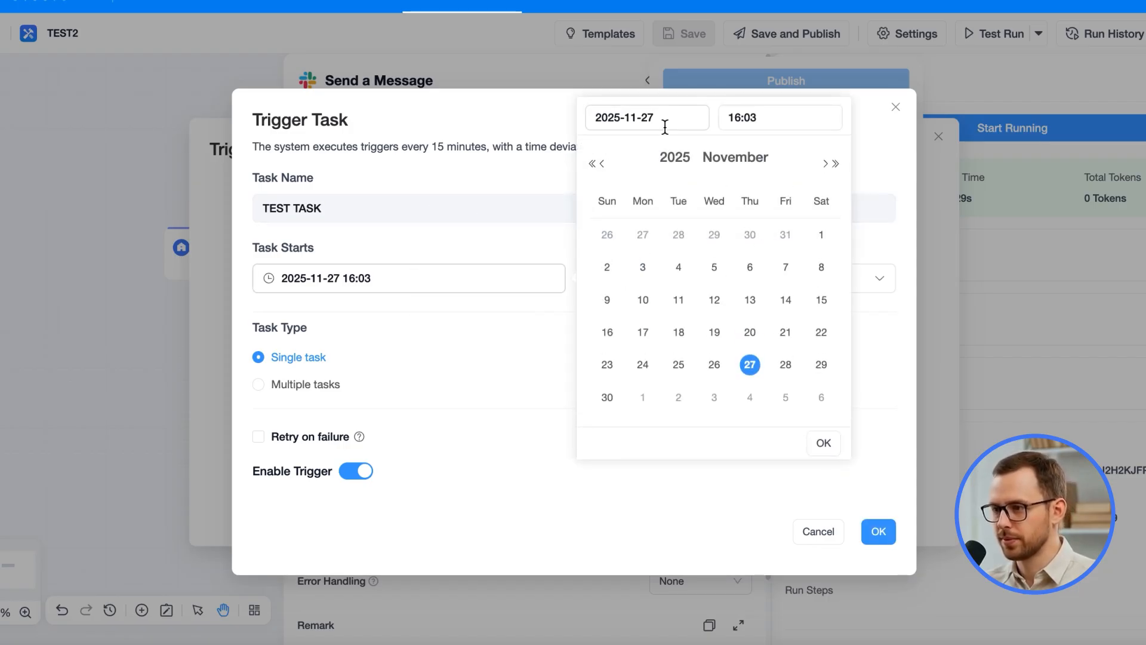
pyautogui.click(742, 118)
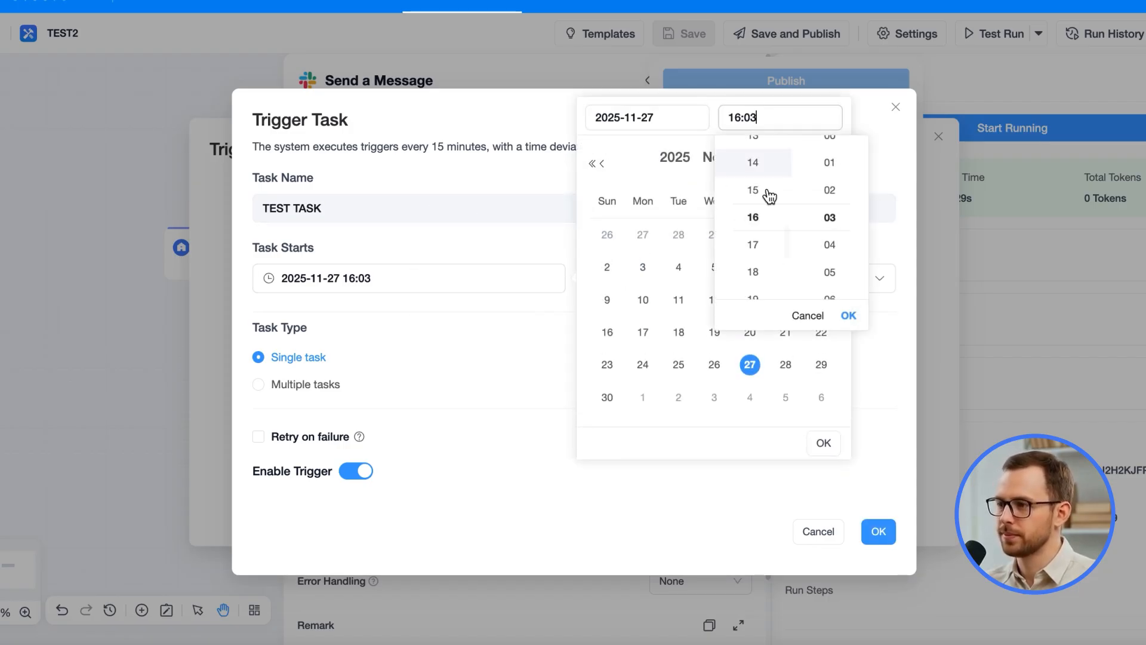
pyautogui.click(849, 314)
pyautogui.click(820, 442)
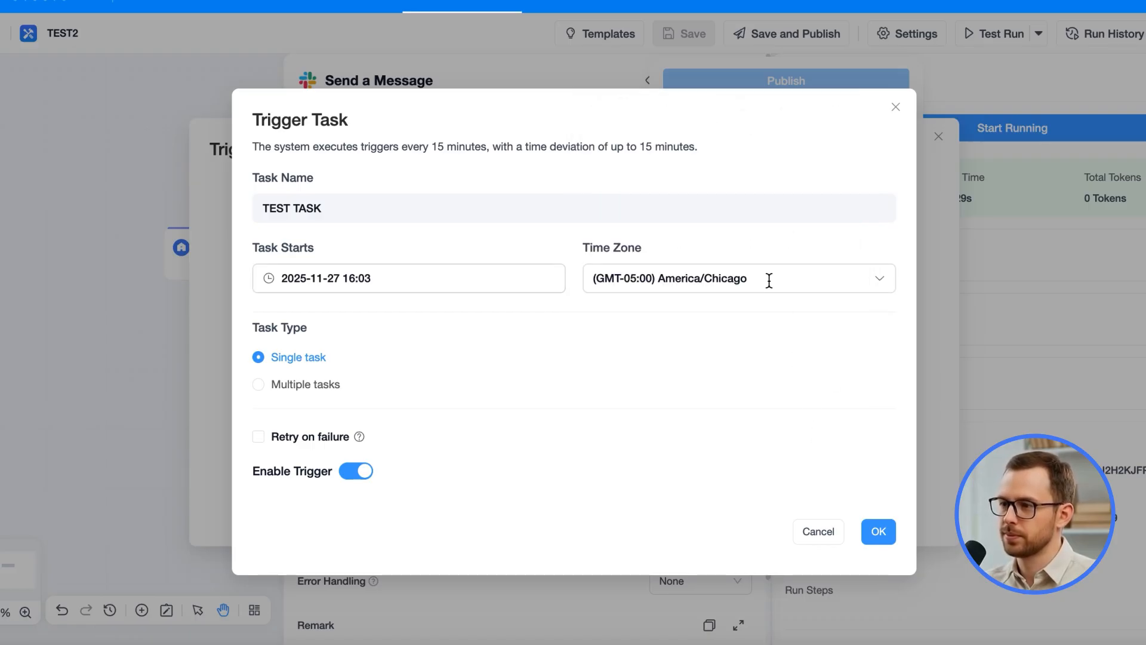
# Make the trigger a multiple-execution task repeating every 1 day with no restriction on total executions, and create it
pyautogui.click(293, 387)
pyautogui.click(454, 422)
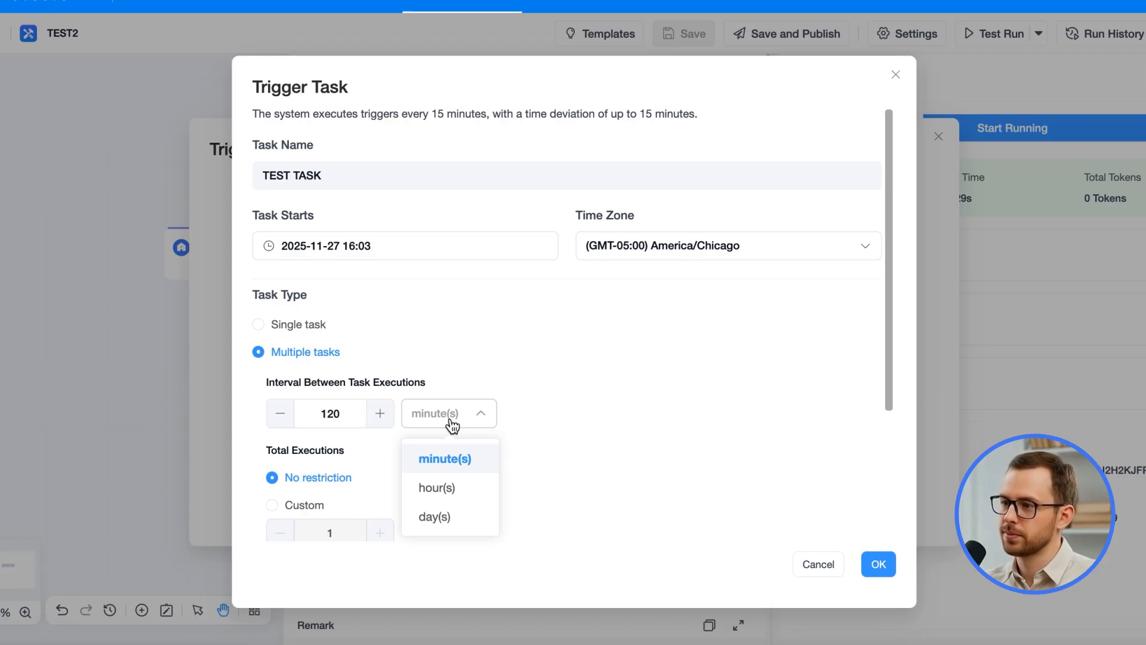
pyautogui.click(442, 516)
pyautogui.doubleClick(318, 415)
pyautogui.write('1')
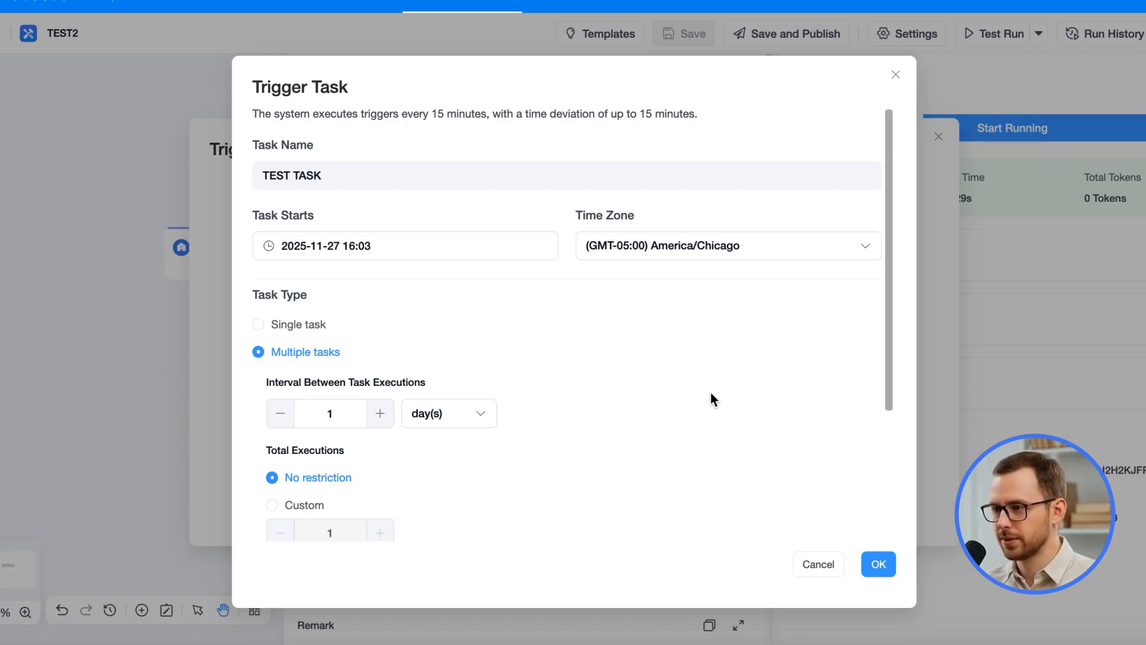
pyautogui.moveTo(887, 366); pyautogui.dragTo(886, 562)
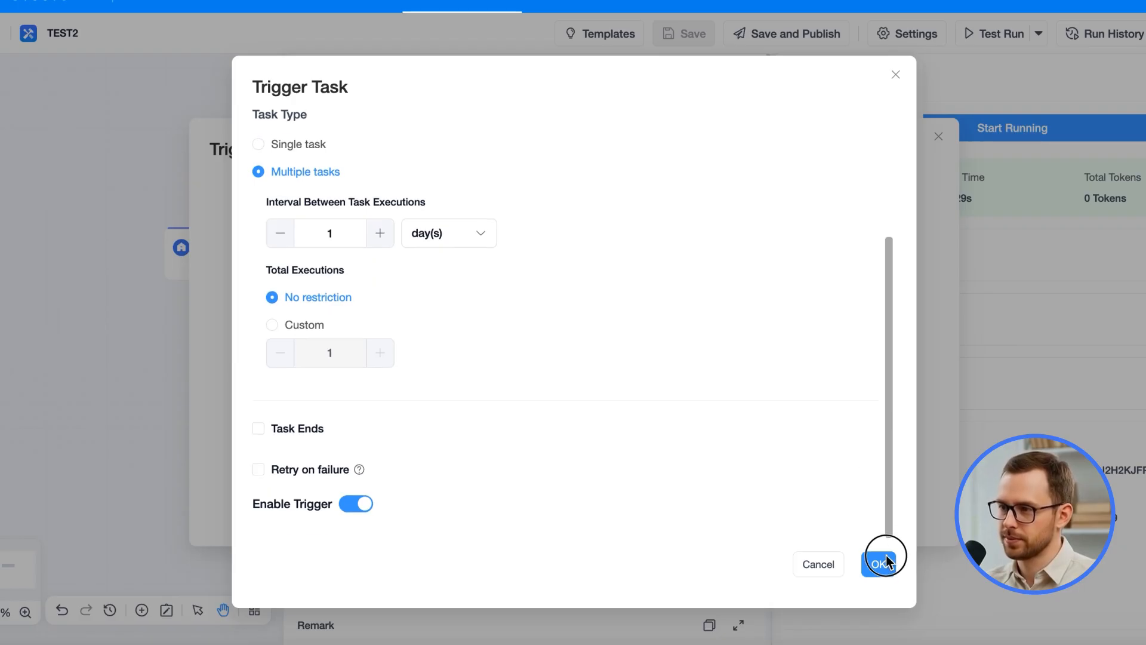
pyautogui.click(886, 561)
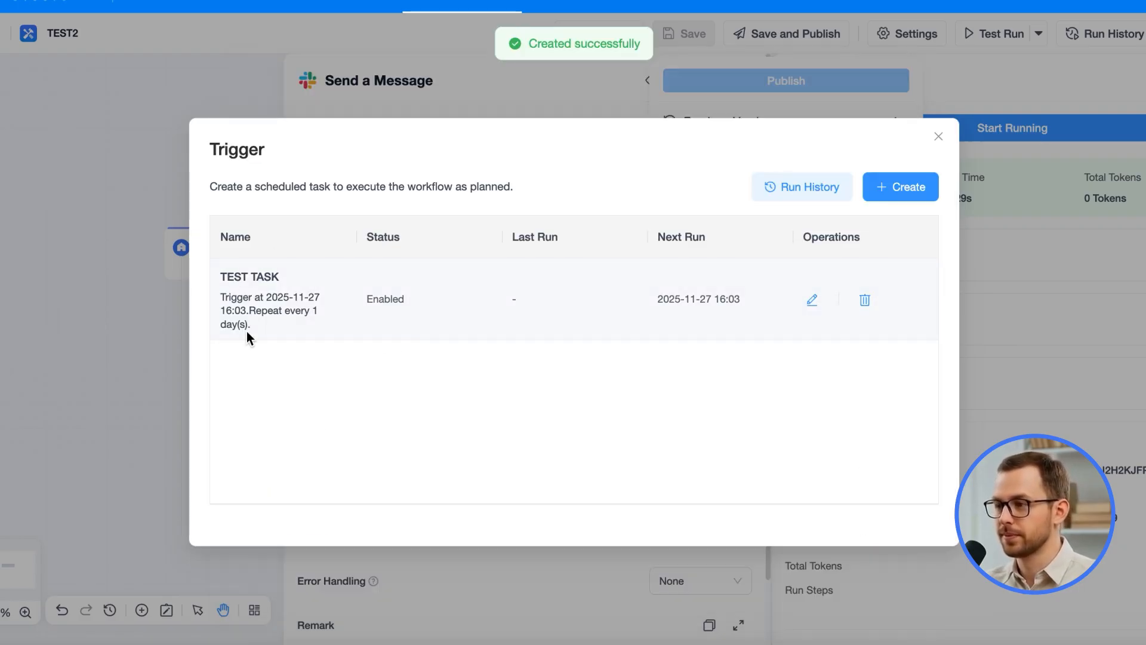
pyautogui.click(938, 141)
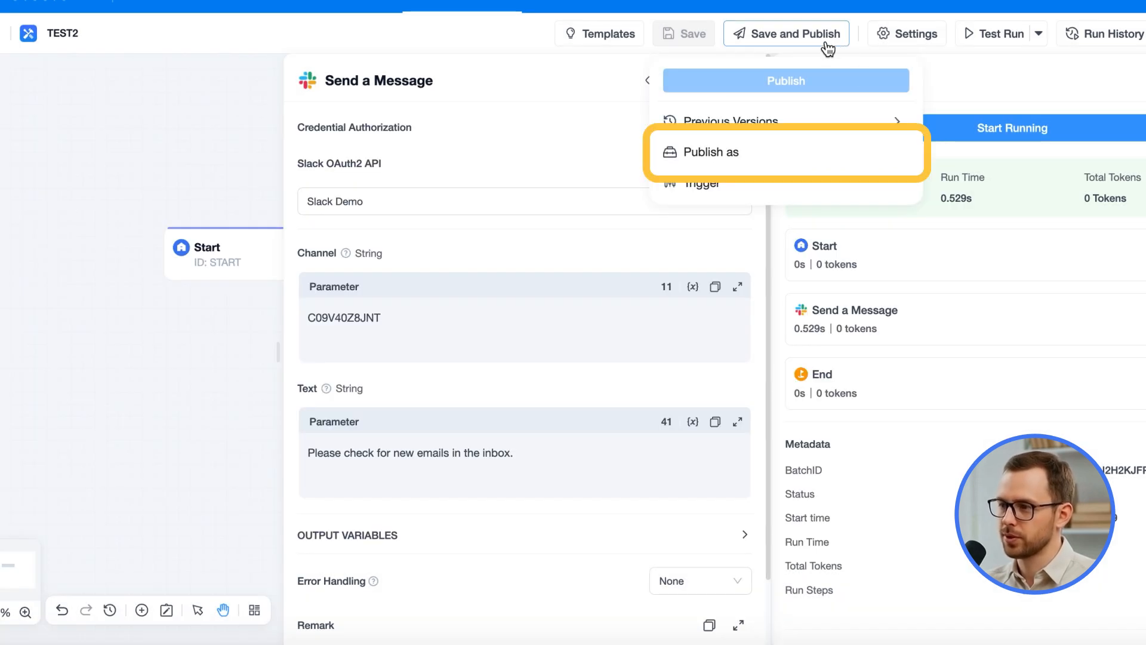
# Create an API endpoint named TEST API for publishing the workflow, with the Long-term Token protocol and Long-term Valid period
pyautogui.click(728, 149)
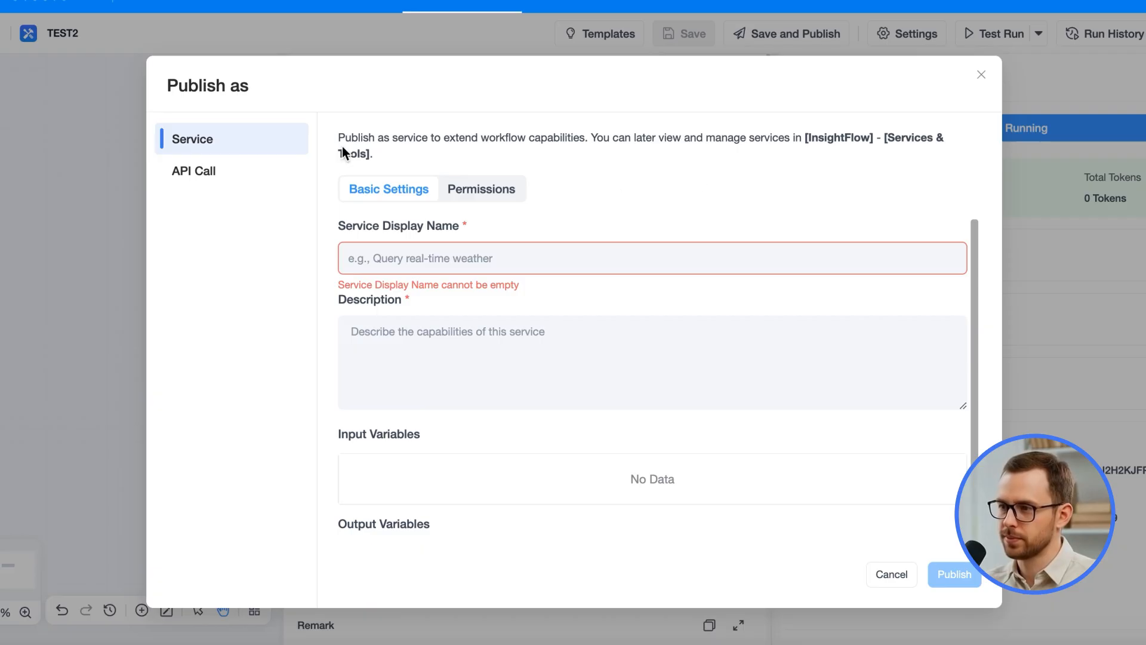
pyautogui.click(225, 178)
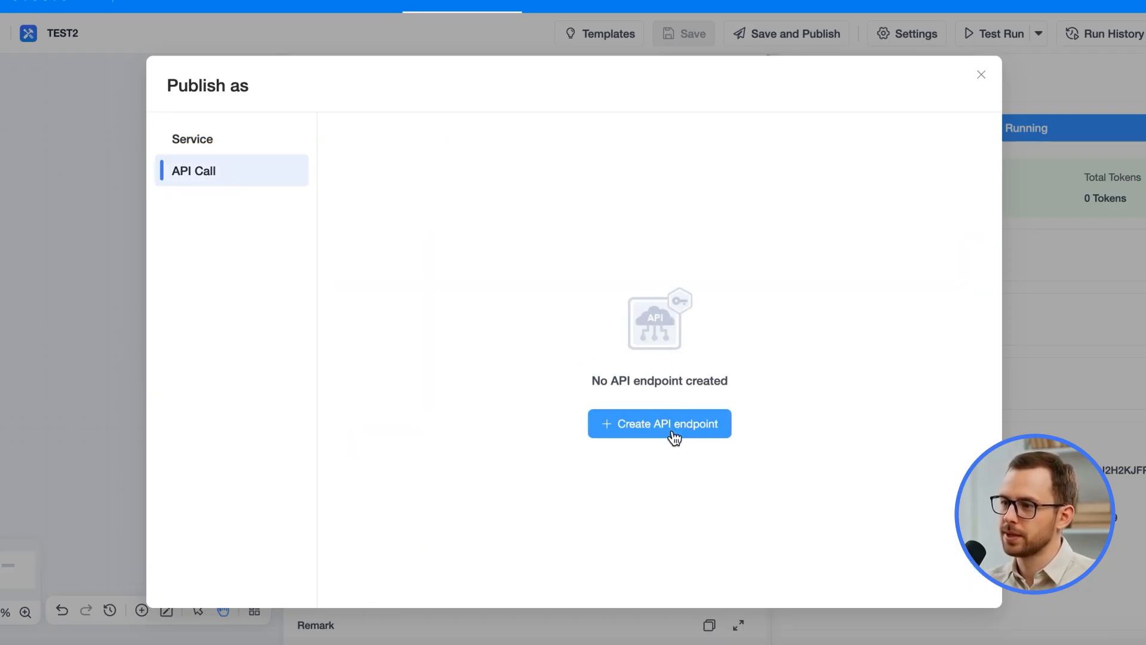
pyautogui.click(673, 431)
pyautogui.click(448, 262)
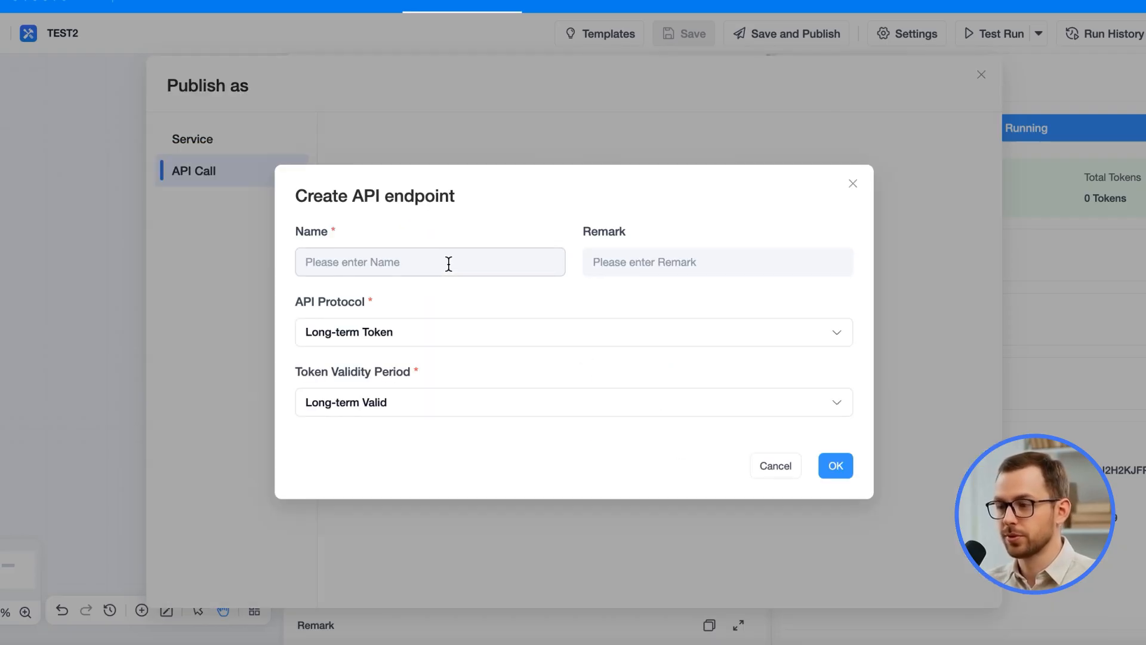
pyautogui.write('TEST API')
pyautogui.click(836, 466)
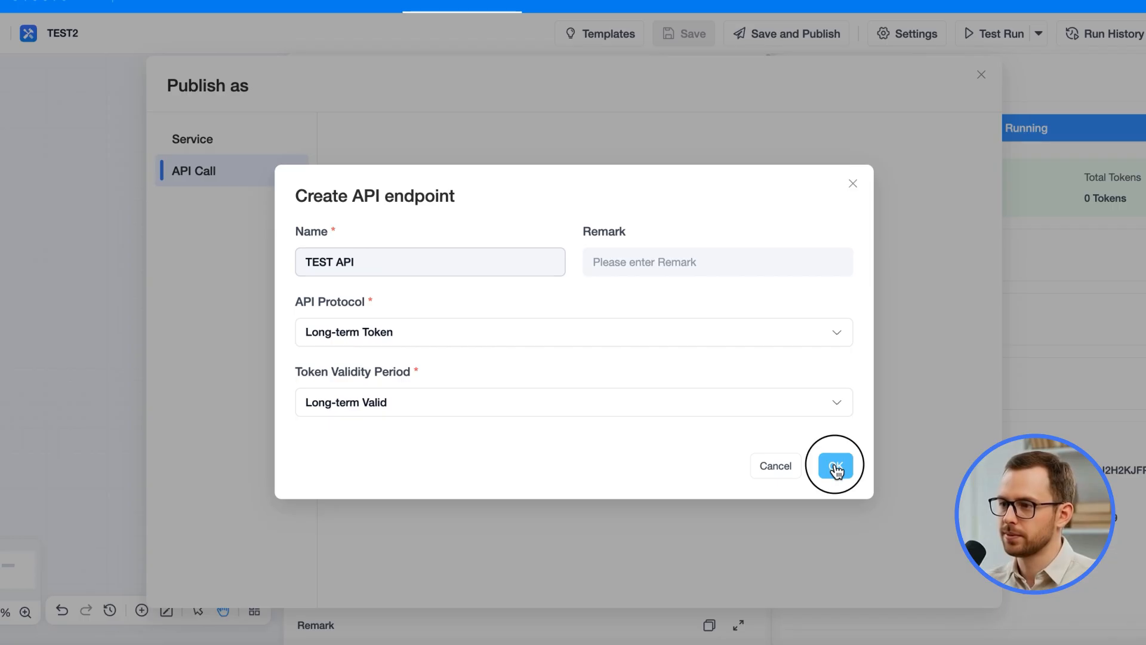
pyautogui.click(830, 499)
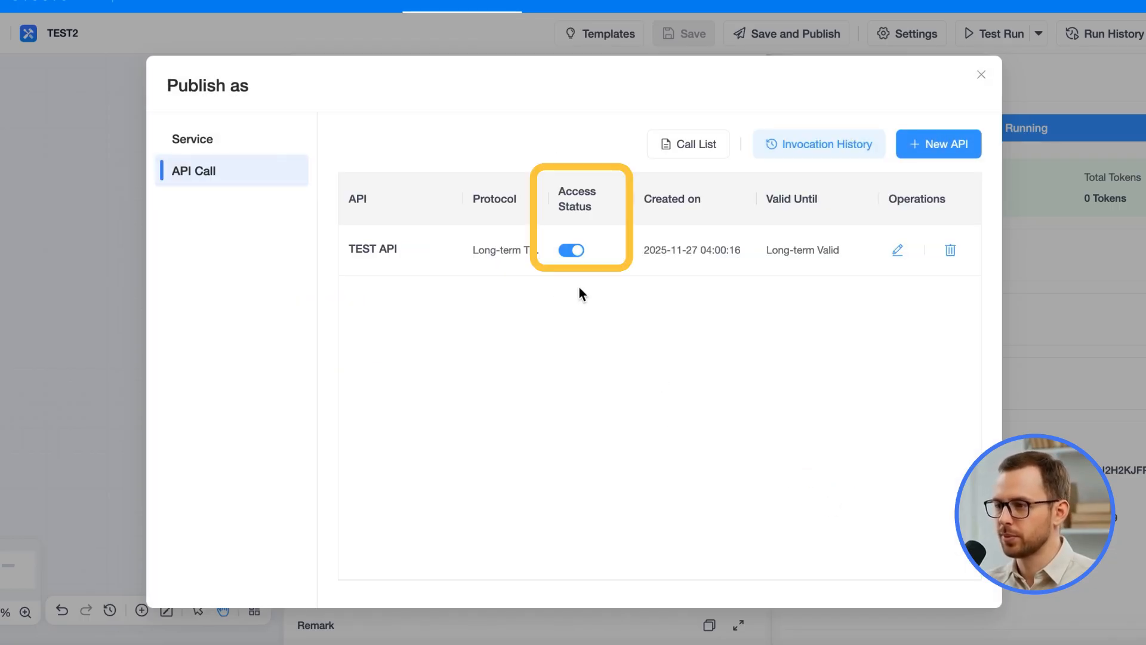
# Deactivate the access status of TEST API, confirm the deactivation, and switch access back on
pyautogui.click(572, 251)
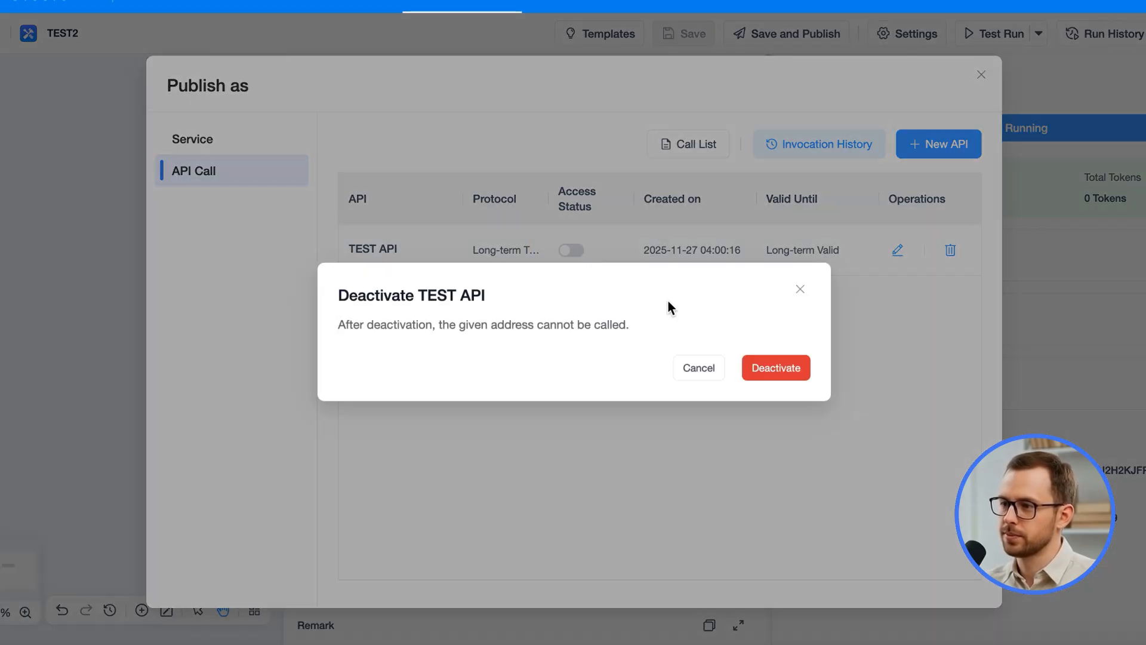
pyautogui.click(769, 366)
pyautogui.click(571, 250)
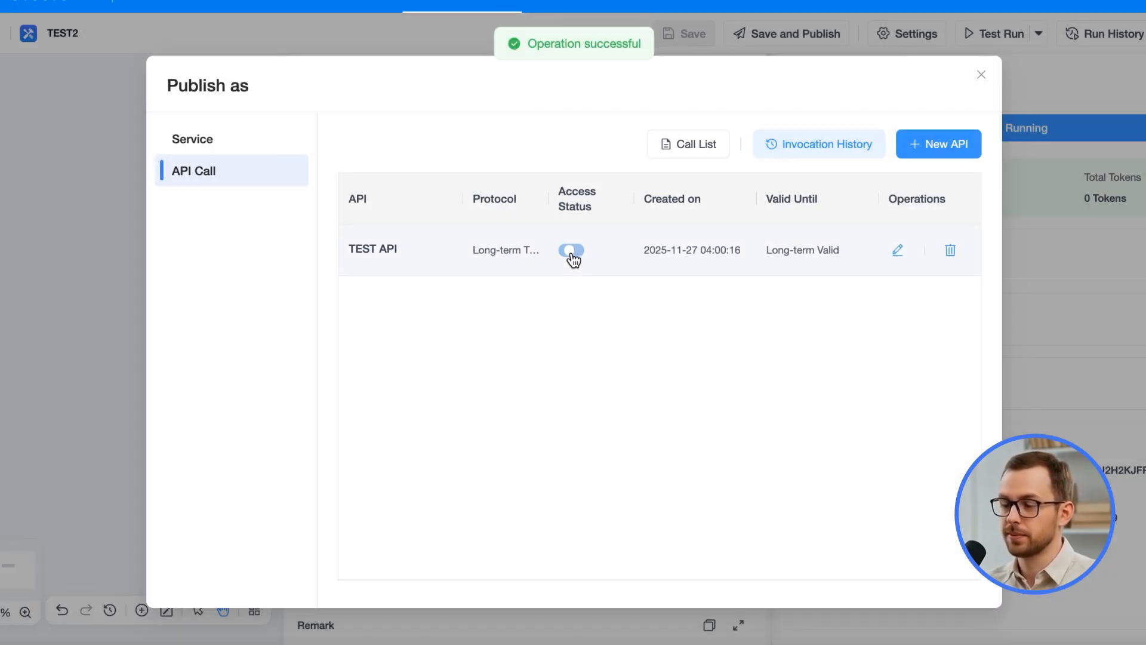
# Publish the workflow as a service with the display name TEST SERVICES and the description TEST
pyautogui.click(272, 151)
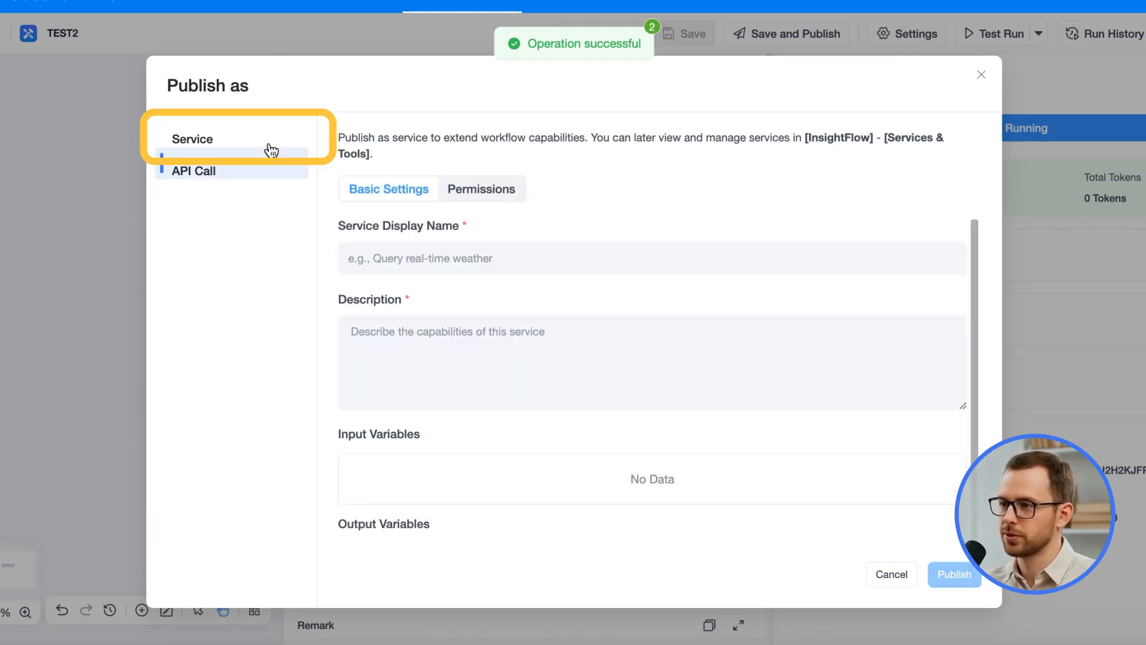
pyautogui.click(545, 258)
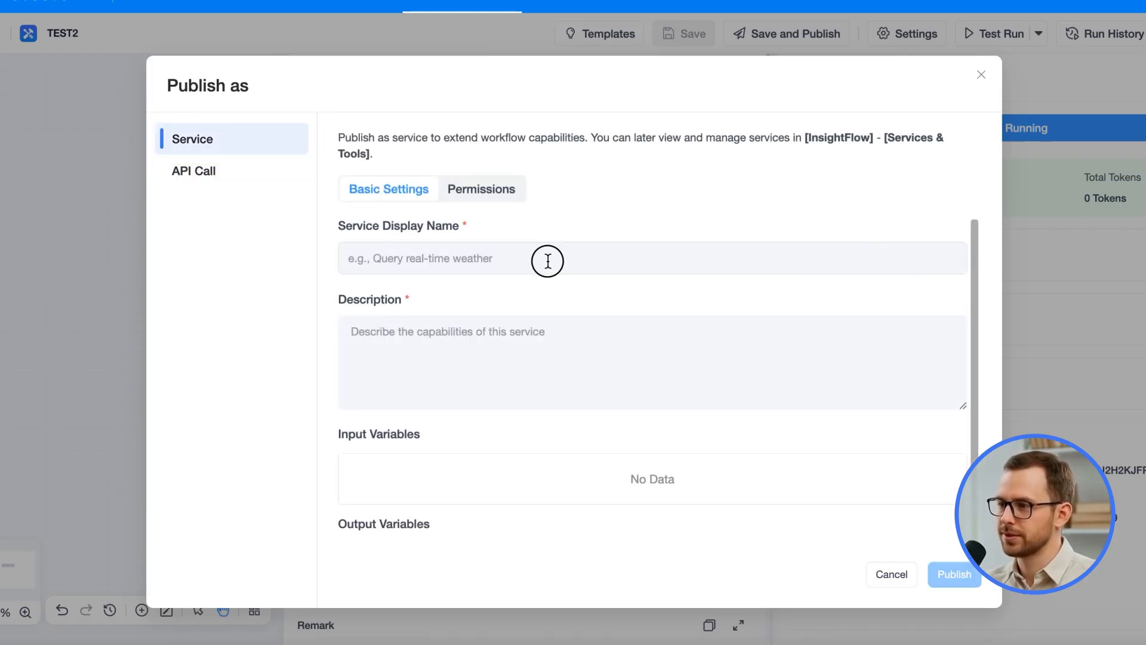
pyautogui.write('TEST SERVICES')
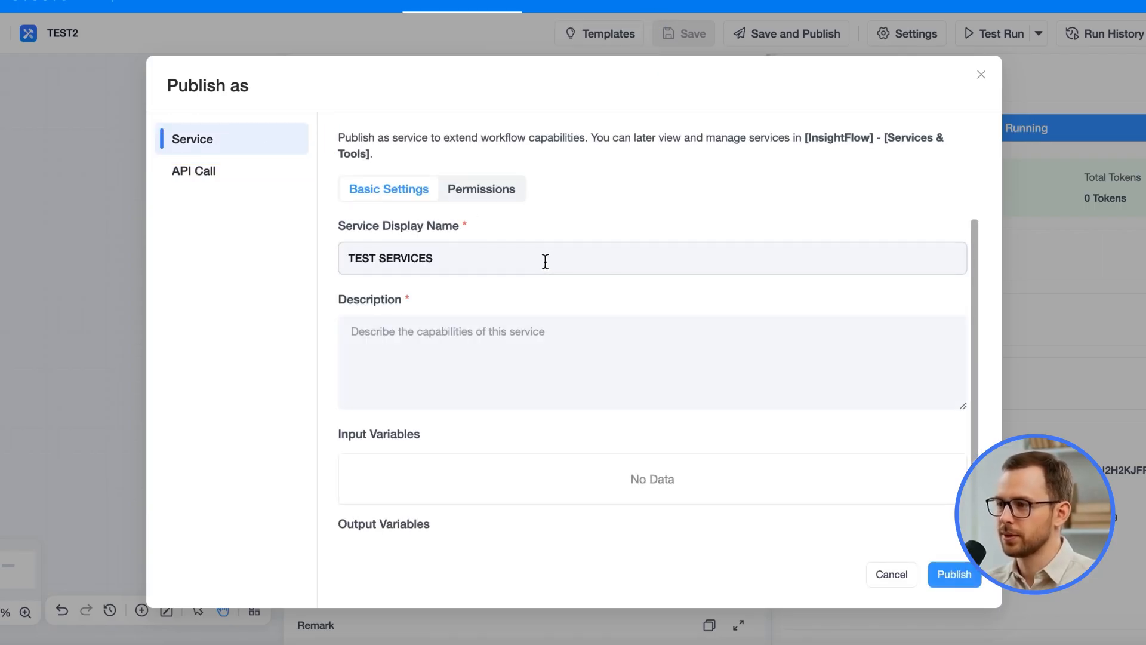
pyautogui.click(615, 357)
pyautogui.write('TEST')
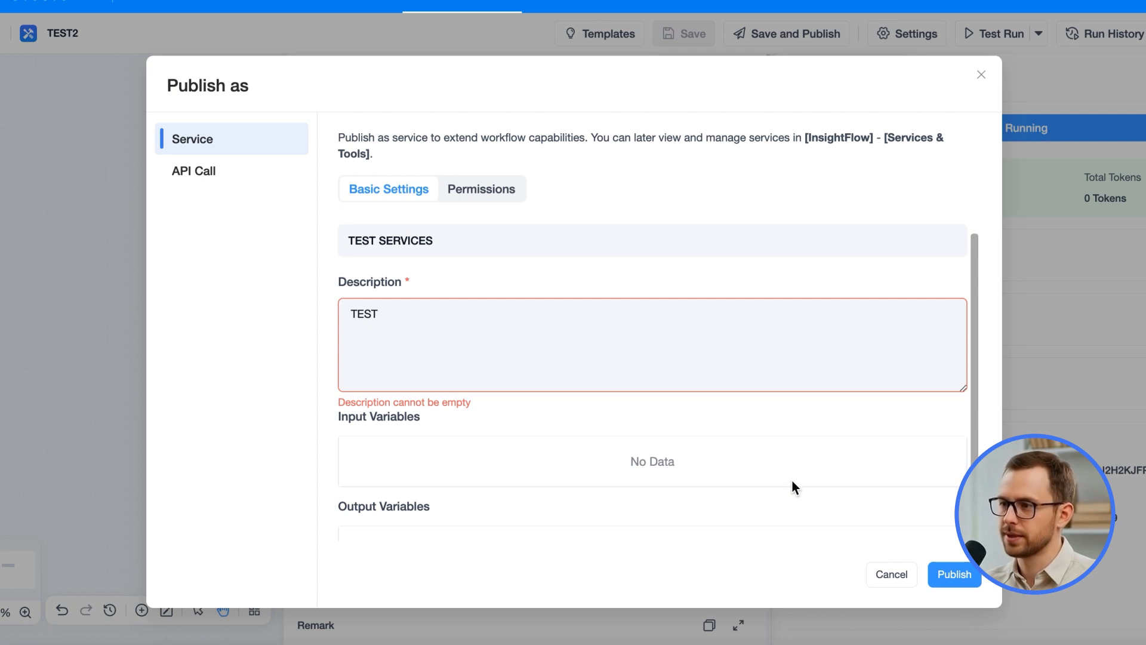
pyautogui.click(952, 567)
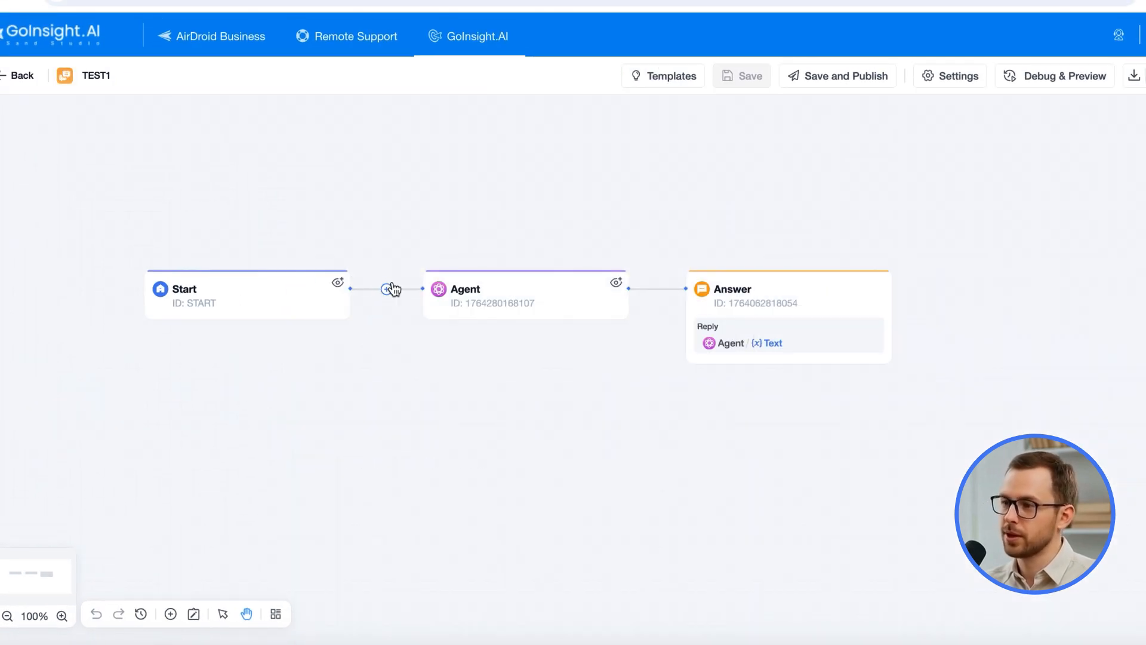
# Insert the TEST SERVICES service node between the Start and Agent nodes of the TEST1 workflow
pyautogui.click(386, 289)
pyautogui.click(588, 89)
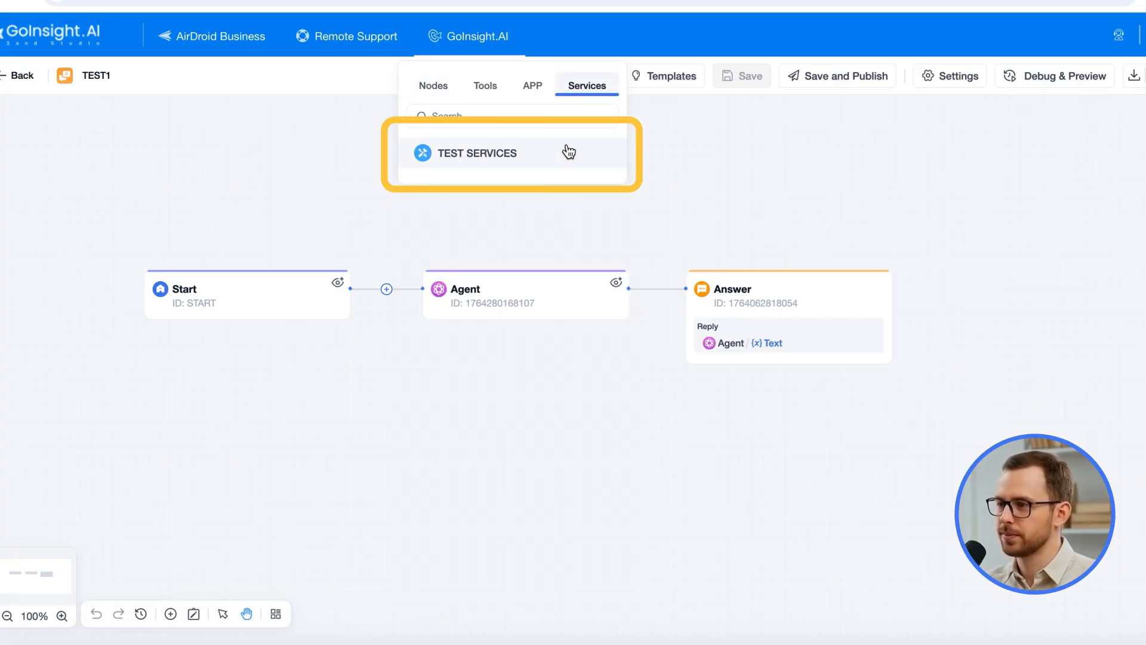
pyautogui.click(535, 155)
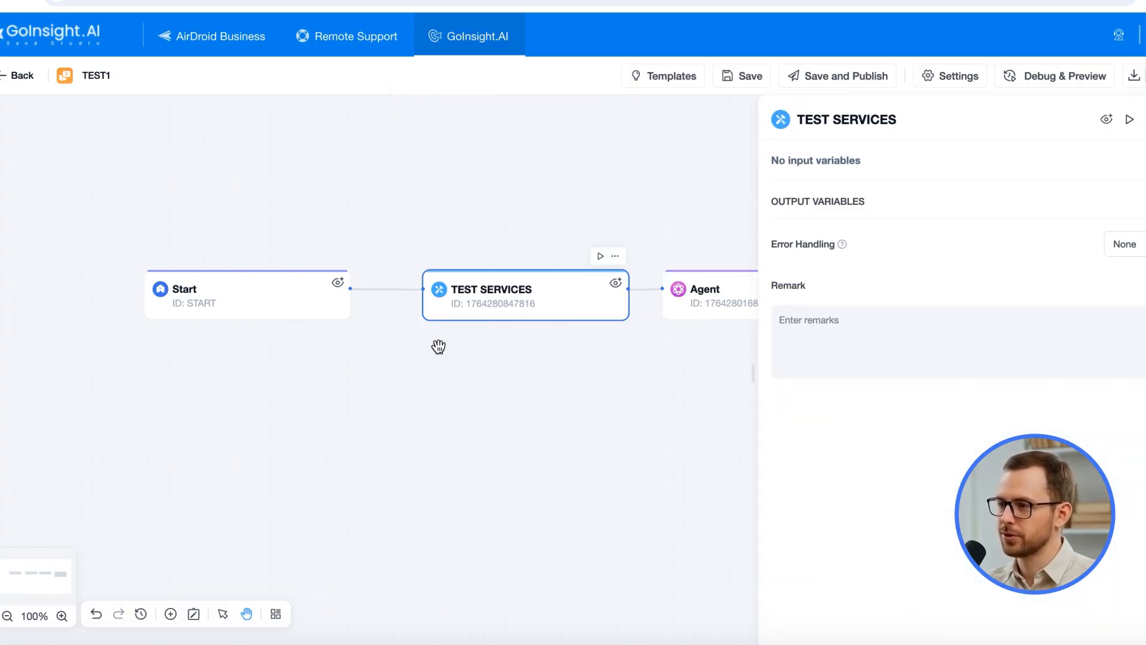